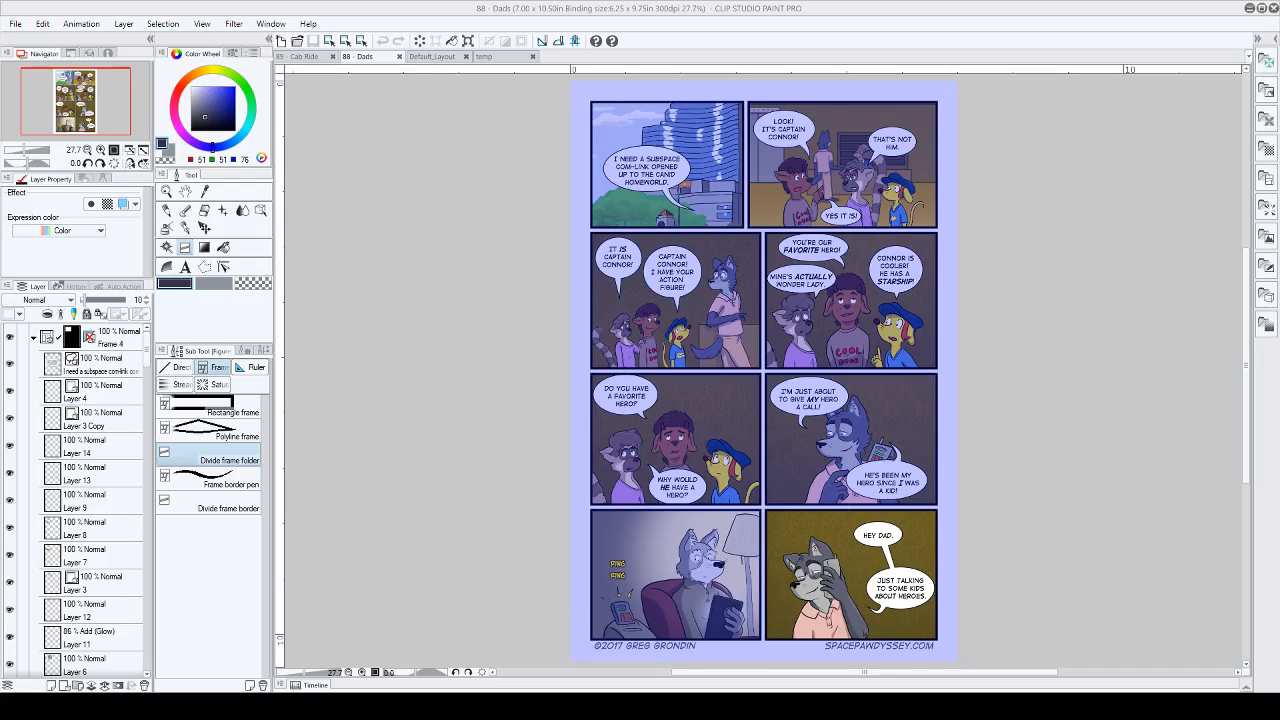
key(ctrl+n)
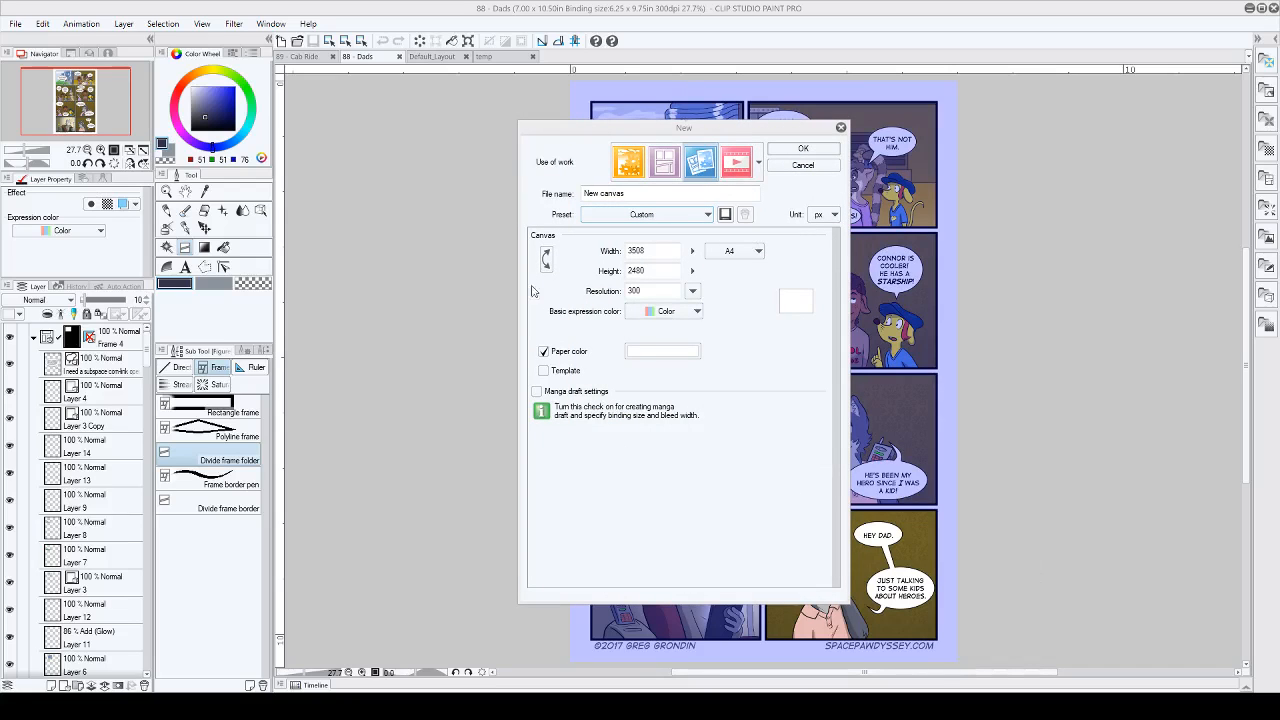
click(664, 162)
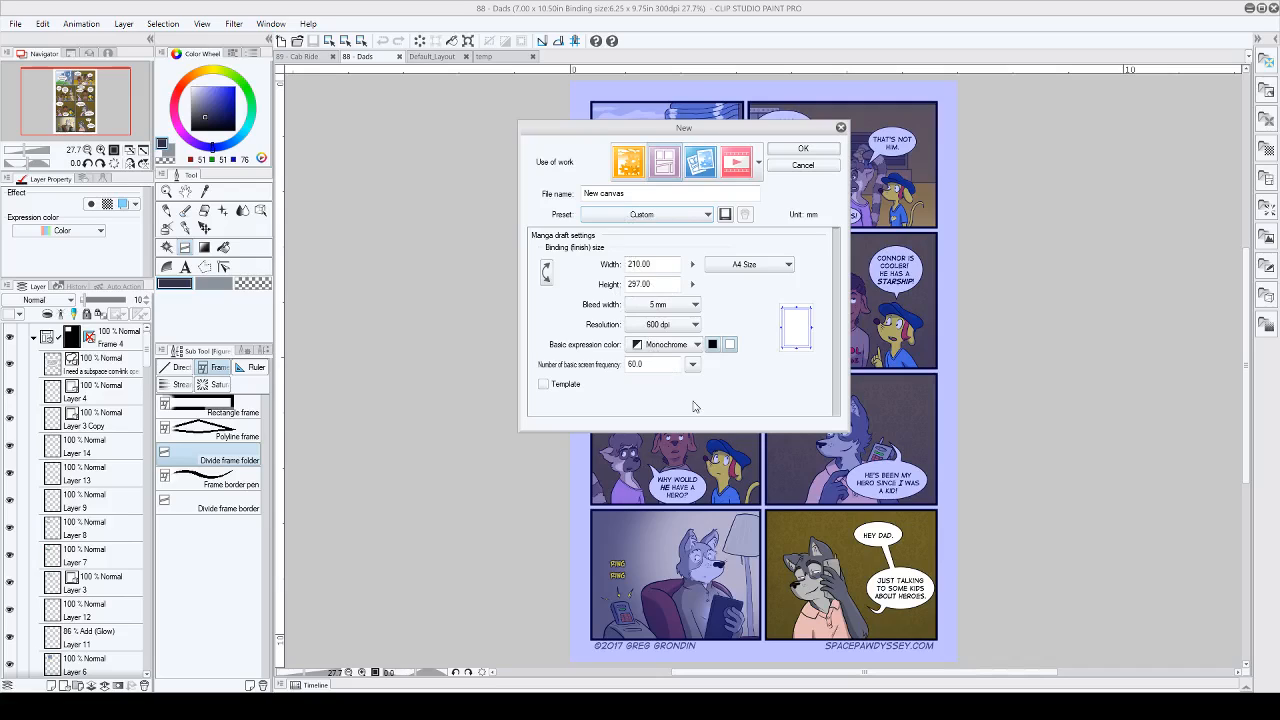
click(592, 235)
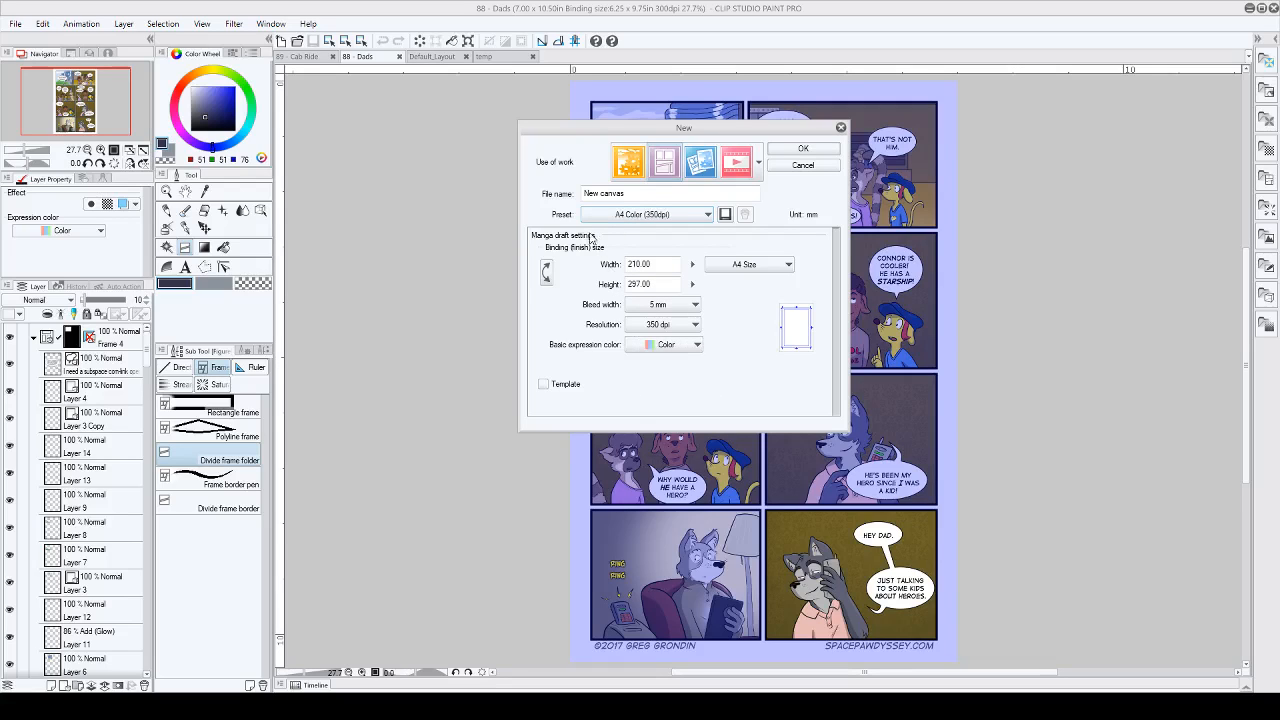
click(543, 385)
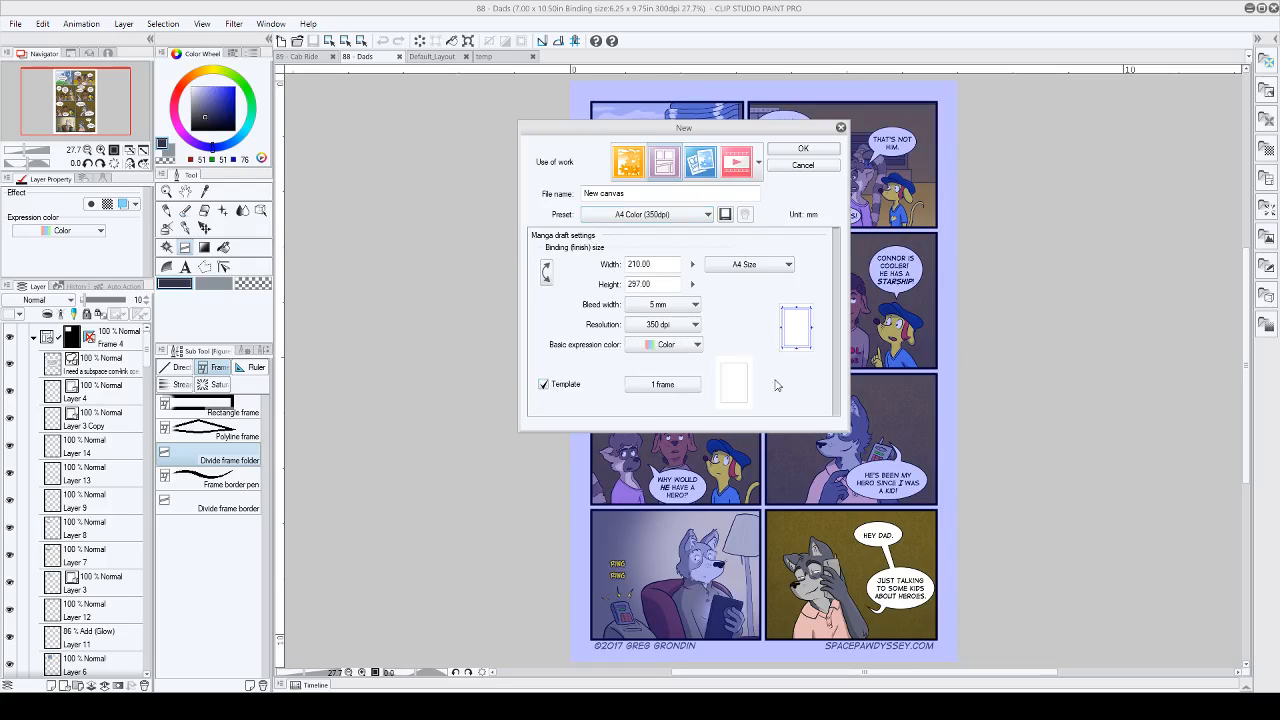
click(671, 388)
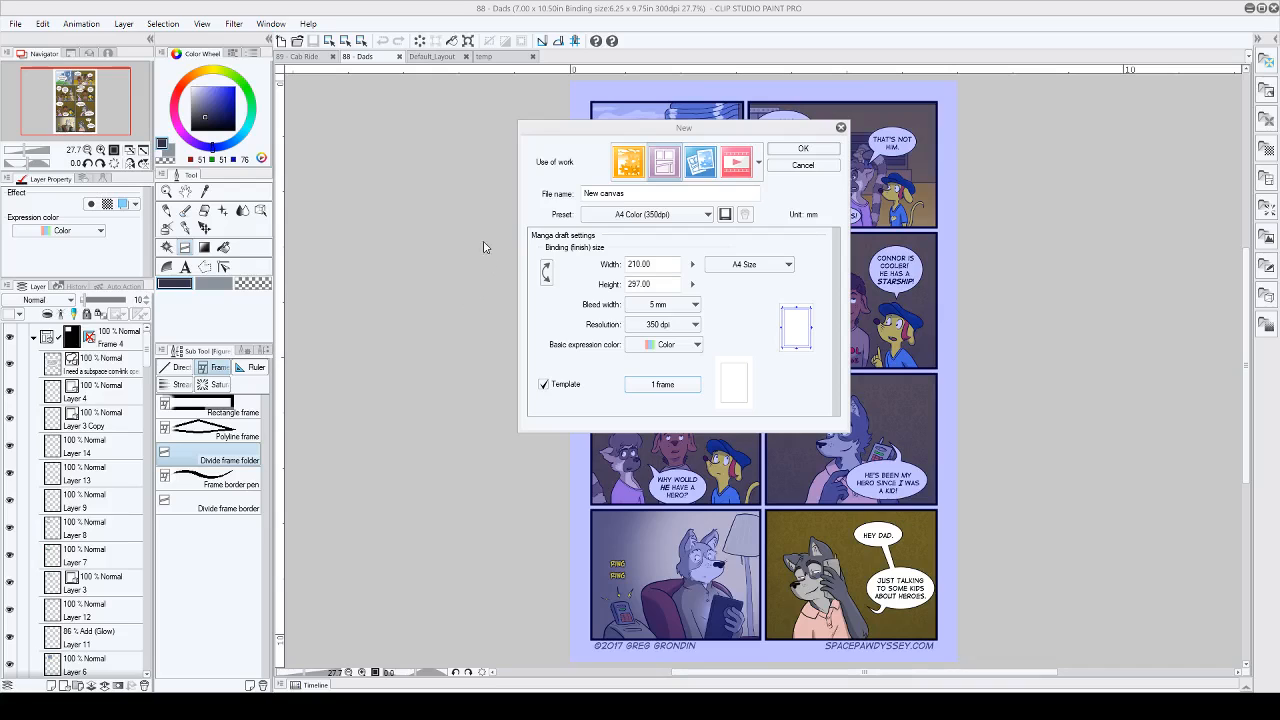
click(803, 167)
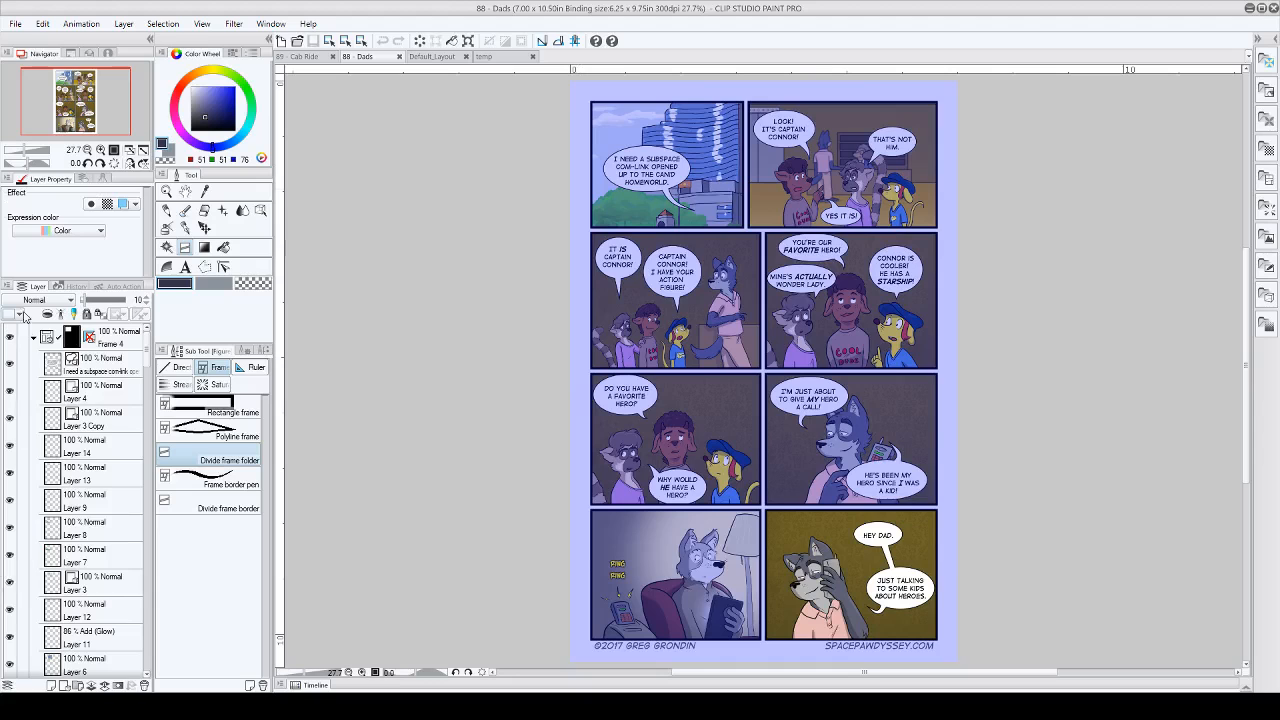
Step: Create a new colour A4 illustration canvas of 3508 x 2480 px at 300 dpi with no template
click(15, 23)
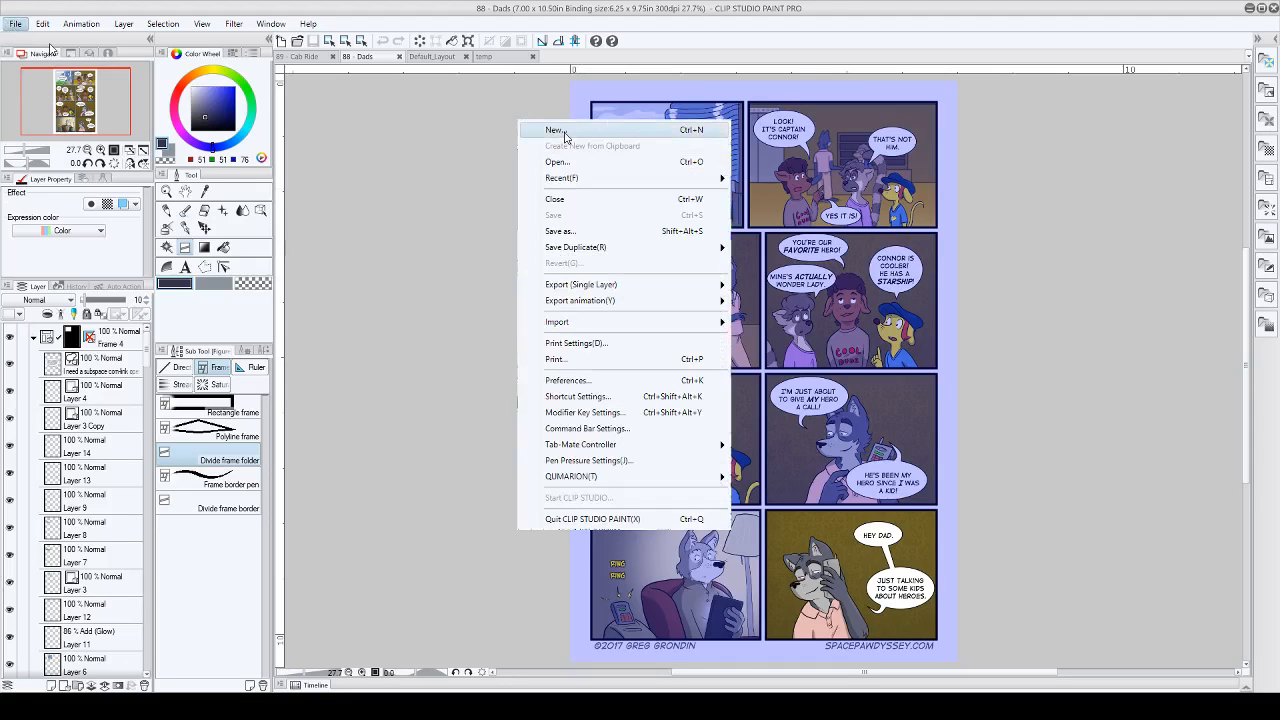
click(560, 131)
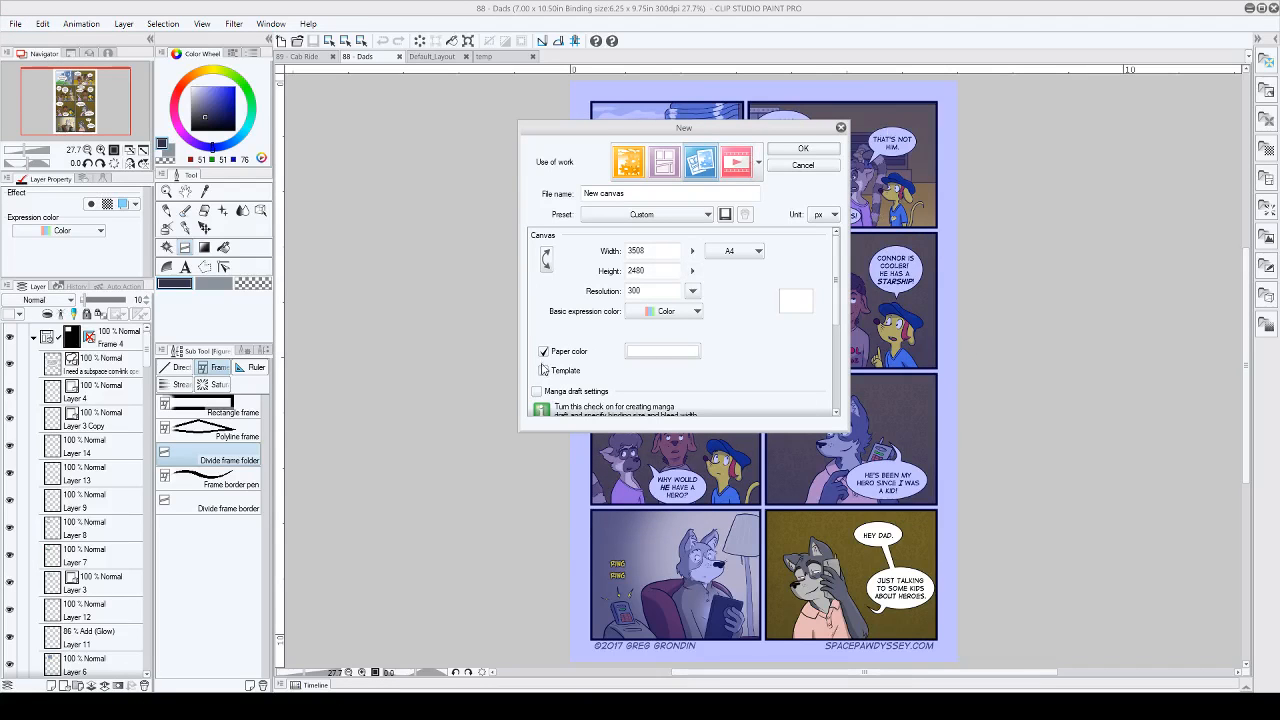
scroll(766, 354, down, 3)
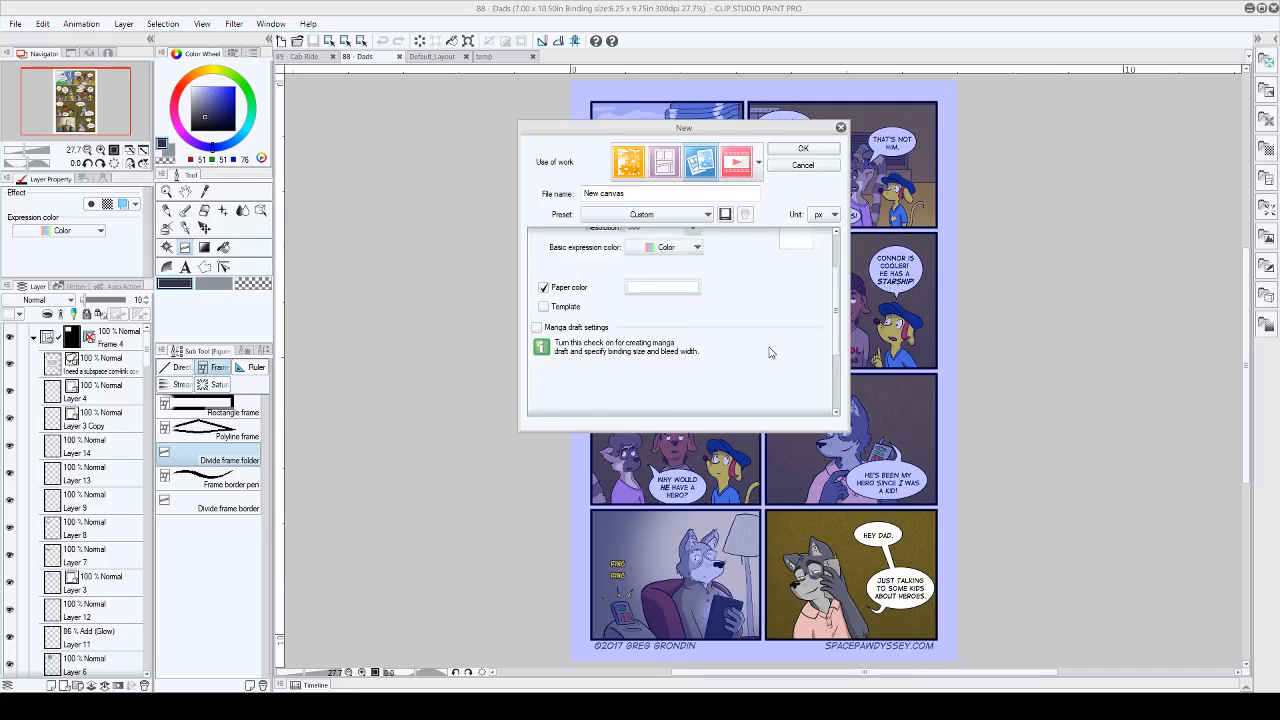
scroll(766, 354, up, 3)
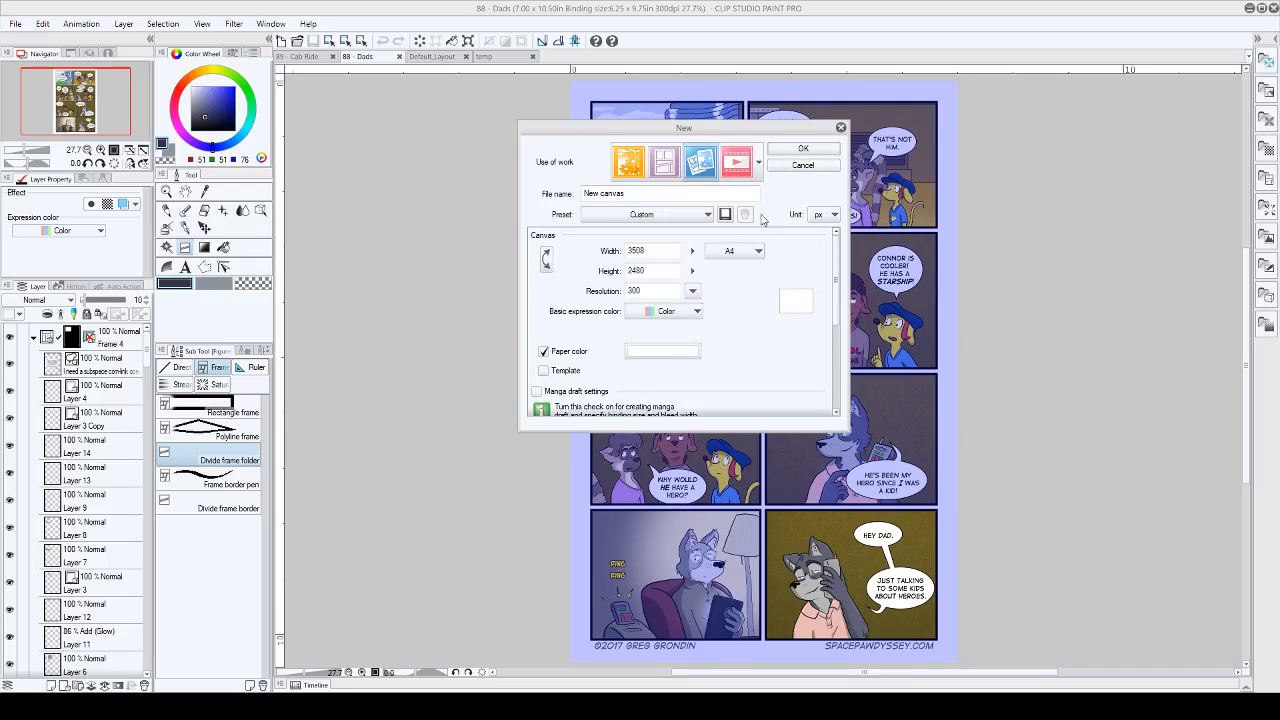
click(803, 165)
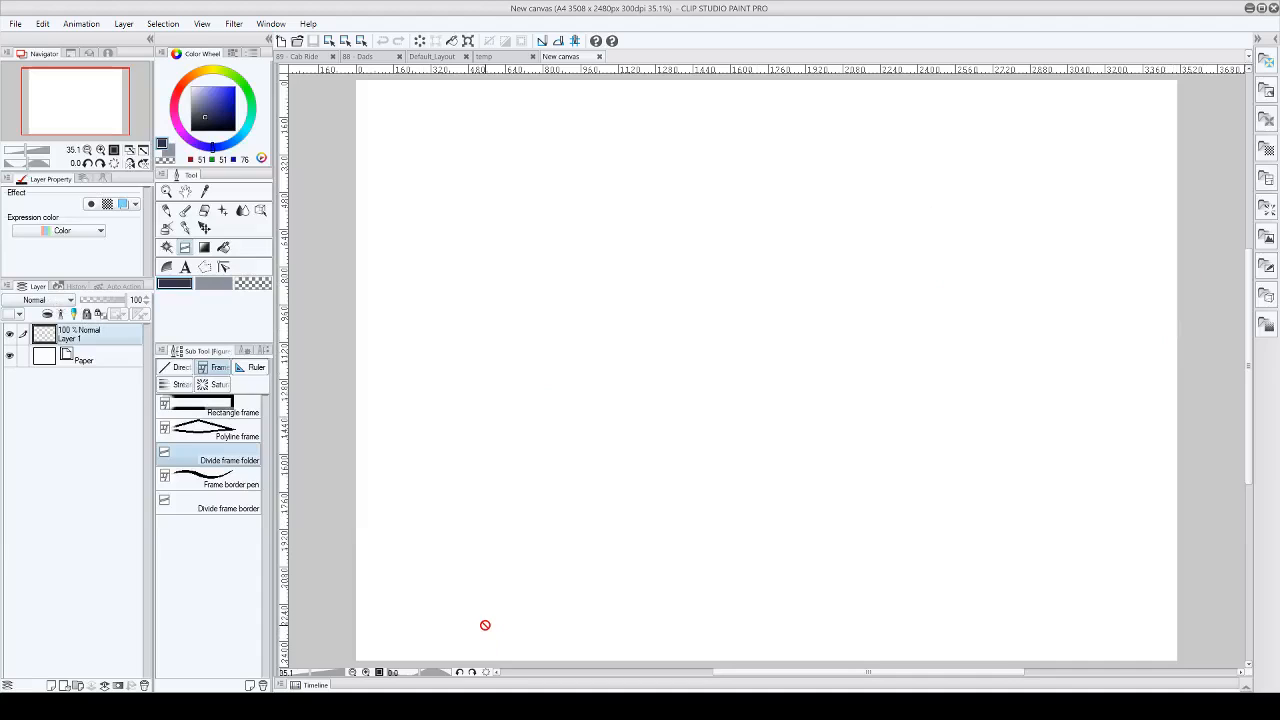
Step: With the G-pen at brush size 91.8, sketch two stick figures side by side in the canvas's upper-left area
click(185, 228)
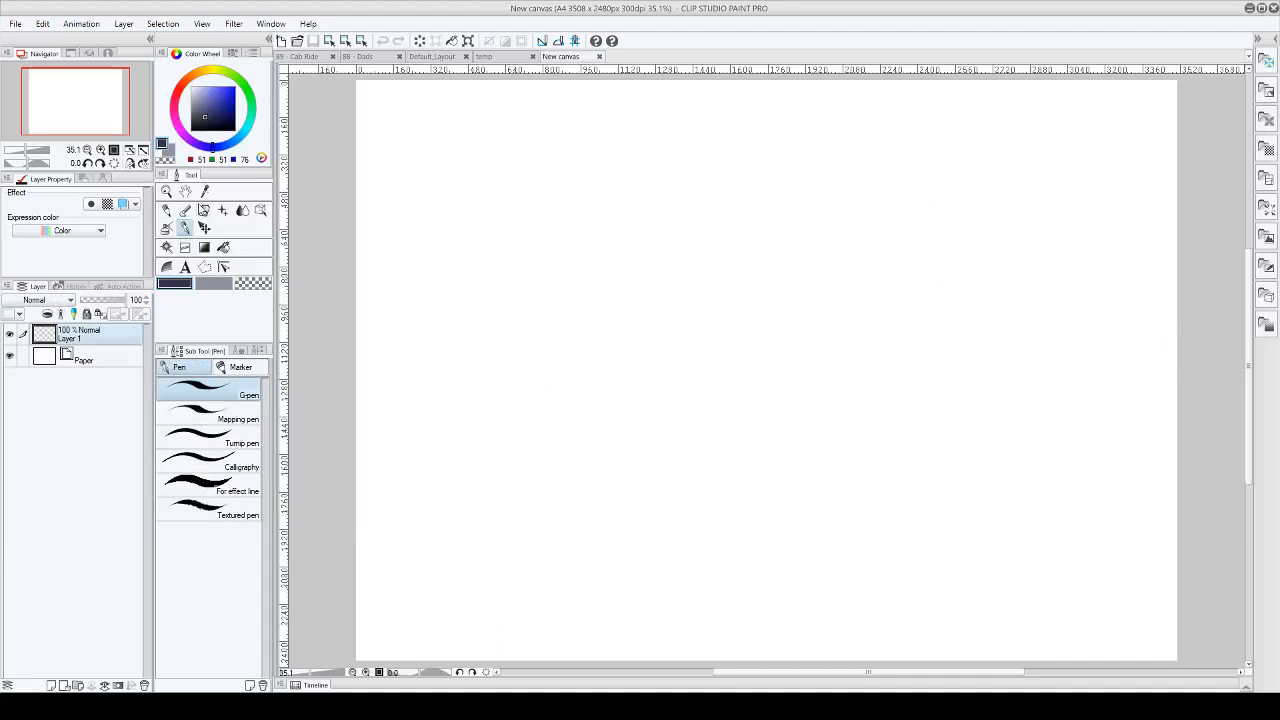
click(239, 350)
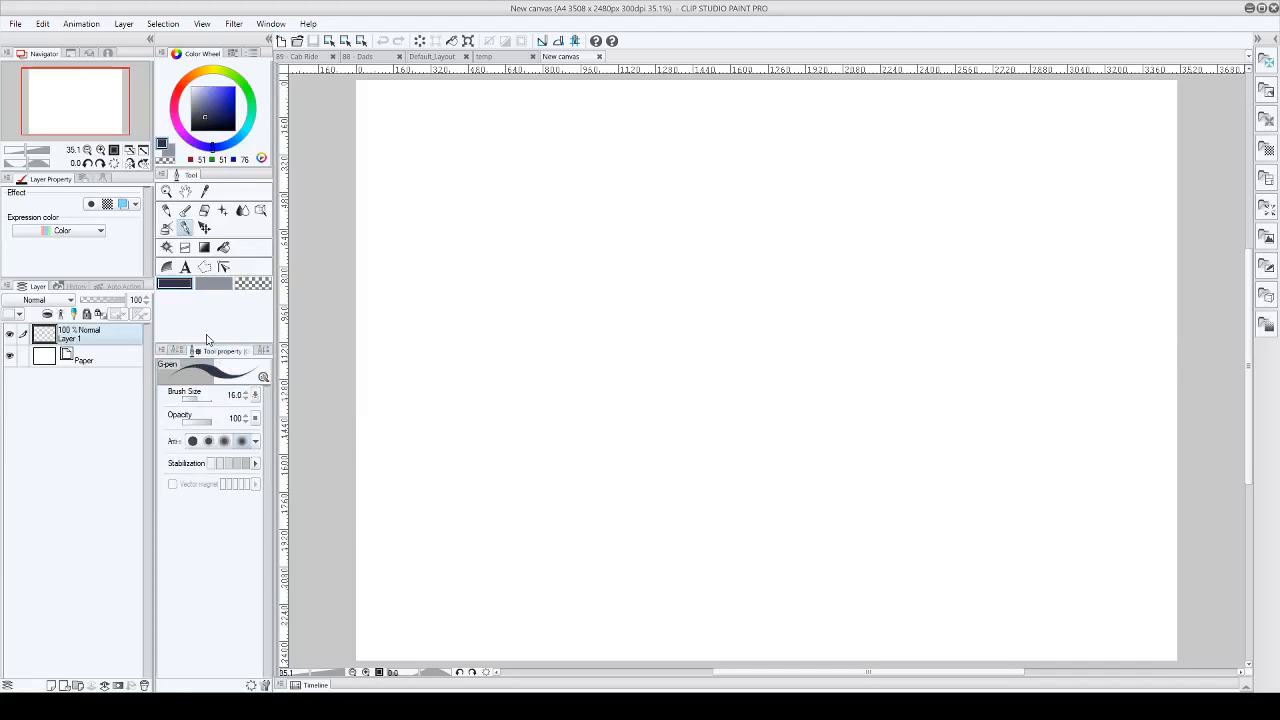
click(199, 398)
mouse_move(512, 146)
mouse_down()
mouse_move(516, 223)
mouse_move(522, 149)
mouse_up()
mouse_move(487, 230)
mouse_down()
mouse_move(512, 268)
mouse_move(563, 183)
mouse_move(497, 311)
mouse_move(504, 292)
mouse_up()
mouse_move(623, 130)
mouse_down()
mouse_move(598, 162)
mouse_move(626, 124)
mouse_up()
drag(616, 203, 612, 268)
mouse_move(638, 200)
mouse_down()
mouse_move(631, 268)
mouse_move(604, 268)
mouse_up()
drag(620, 270, 621, 302)
drag(646, 268, 652, 297)
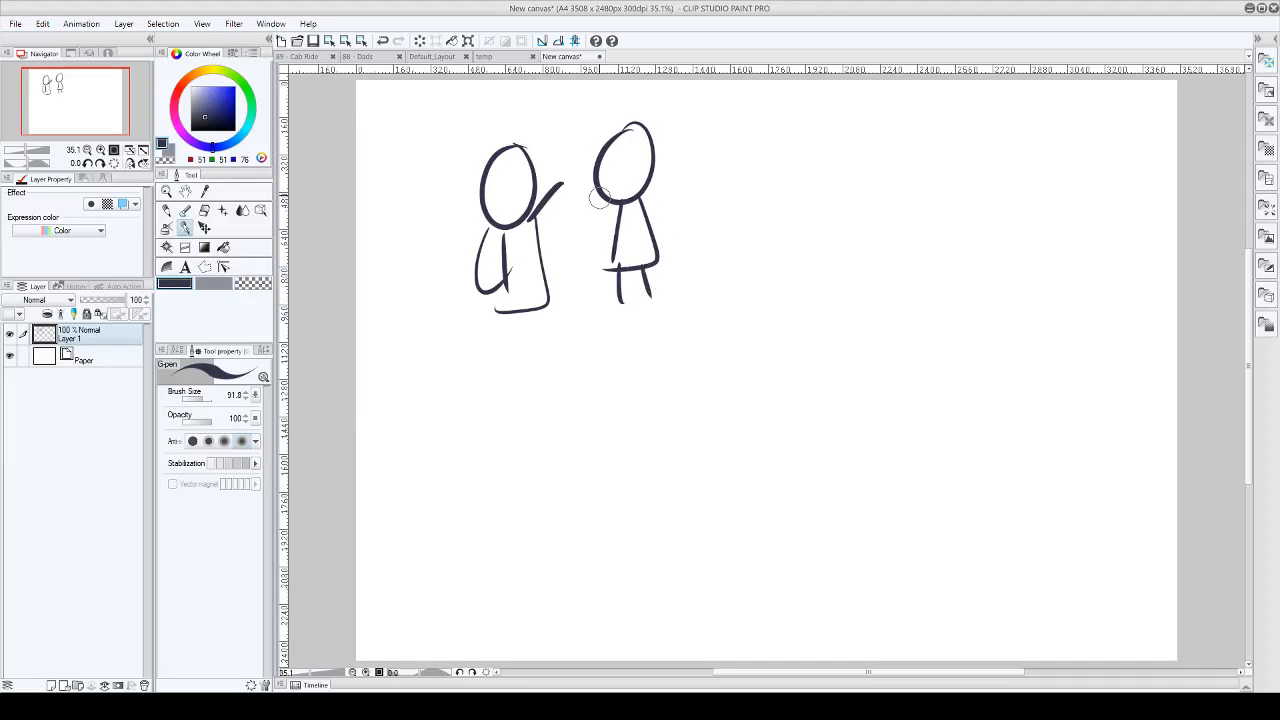
drag(614, 215, 581, 207)
Step: Sketch three rough panel borders: one around the two figures, one beside it, and a wide one across the lower half
drag(695, 103, 421, 130)
drag(412, 128, 415, 333)
mouse_move(723, 122)
mouse_down()
mouse_move(474, 354)
mouse_move(410, 355)
mouse_up()
mouse_move(773, 129)
mouse_down()
mouse_move(772, 269)
mouse_move(863, 120)
mouse_move(1106, 104)
mouse_move(804, 347)
mouse_up()
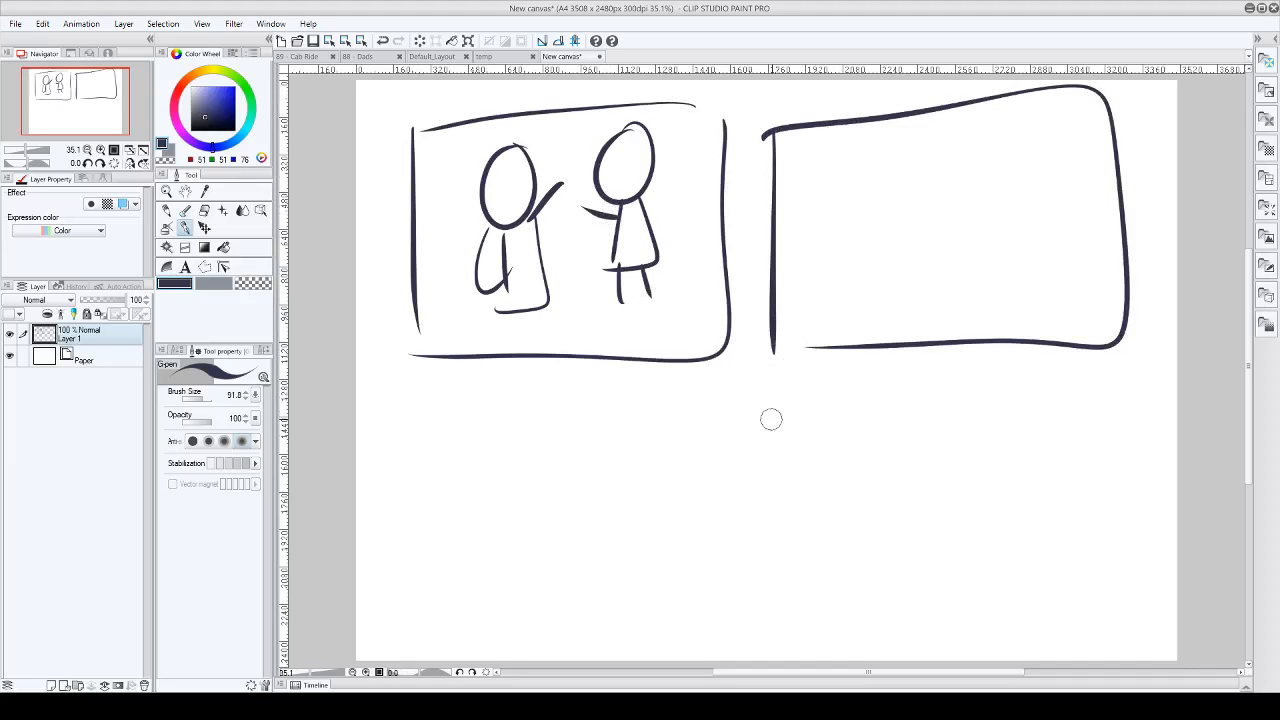
mouse_move(1095, 366)
mouse_down()
mouse_move(460, 405)
mouse_move(478, 624)
mouse_move(1029, 617)
mouse_move(1090, 372)
mouse_up()
Step: Sketch two facing figures in the upper-right panel, giving the left one an open mouth
mouse_move(868, 204)
mouse_down()
mouse_move(879, 259)
mouse_move(883, 231)
mouse_move(867, 251)
mouse_move(877, 292)
mouse_move(908, 296)
mouse_move(857, 283)
mouse_up()
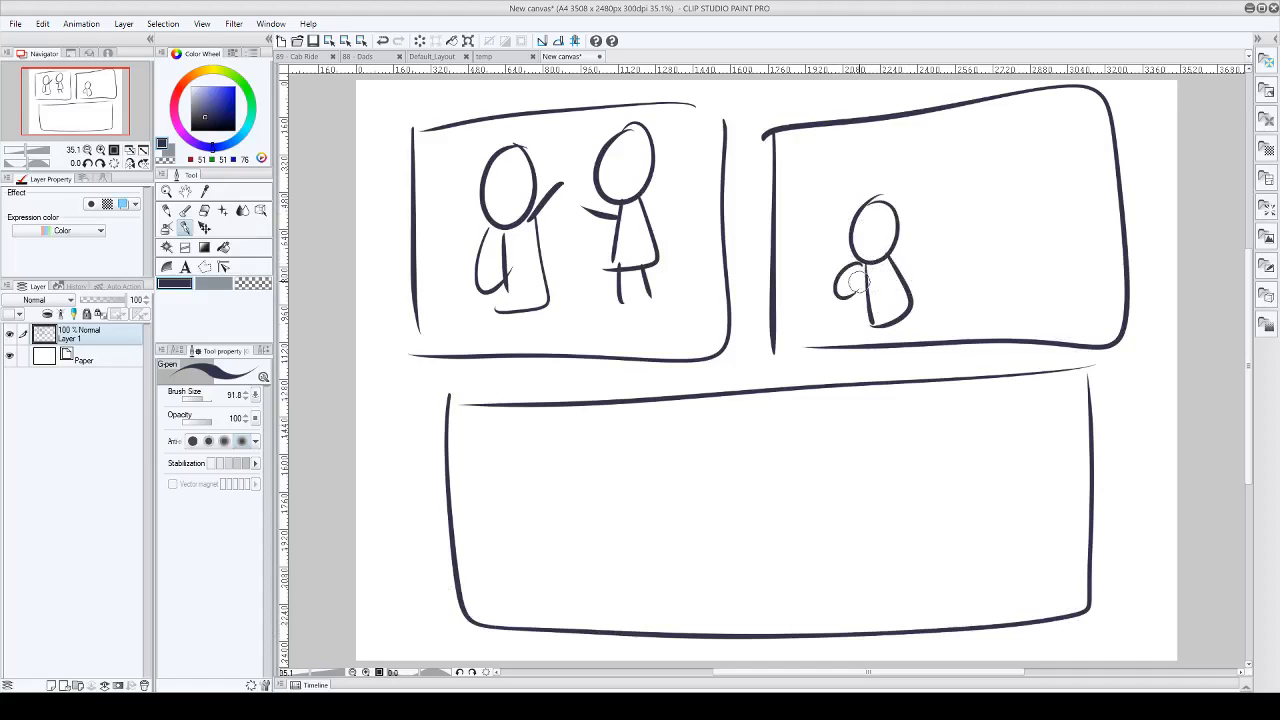
mouse_move(905, 248)
mouse_down()
mouse_move(916, 223)
mouse_move(878, 240)
mouse_up()
mouse_move(1029, 195)
mouse_down()
mouse_move(980, 216)
mouse_move(1028, 226)
mouse_move(1025, 304)
mouse_up()
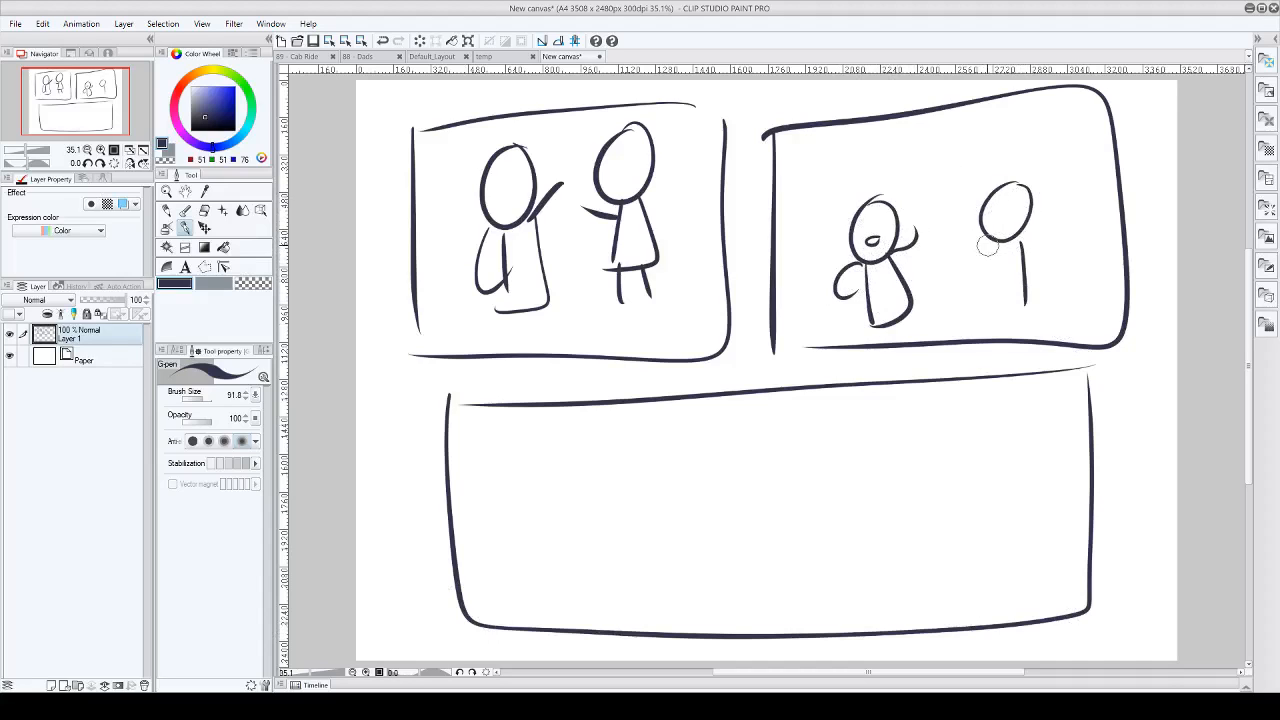
drag(987, 247, 1025, 305)
drag(1033, 254, 1047, 239)
drag(966, 256, 975, 256)
Step: Sketch a truck with a large box trailer, a smaller cab and motion lines behind it in the wide lower panel
mouse_move(874, 470)
mouse_down()
mouse_move(871, 570)
mouse_move(790, 478)
mouse_move(850, 572)
mouse_up()
mouse_move(792, 443)
mouse_down()
mouse_move(776, 570)
mouse_move(518, 451)
mouse_move(586, 586)
mouse_move(745, 591)
mouse_up()
drag(499, 462, 492, 484)
drag(480, 474, 478, 503)
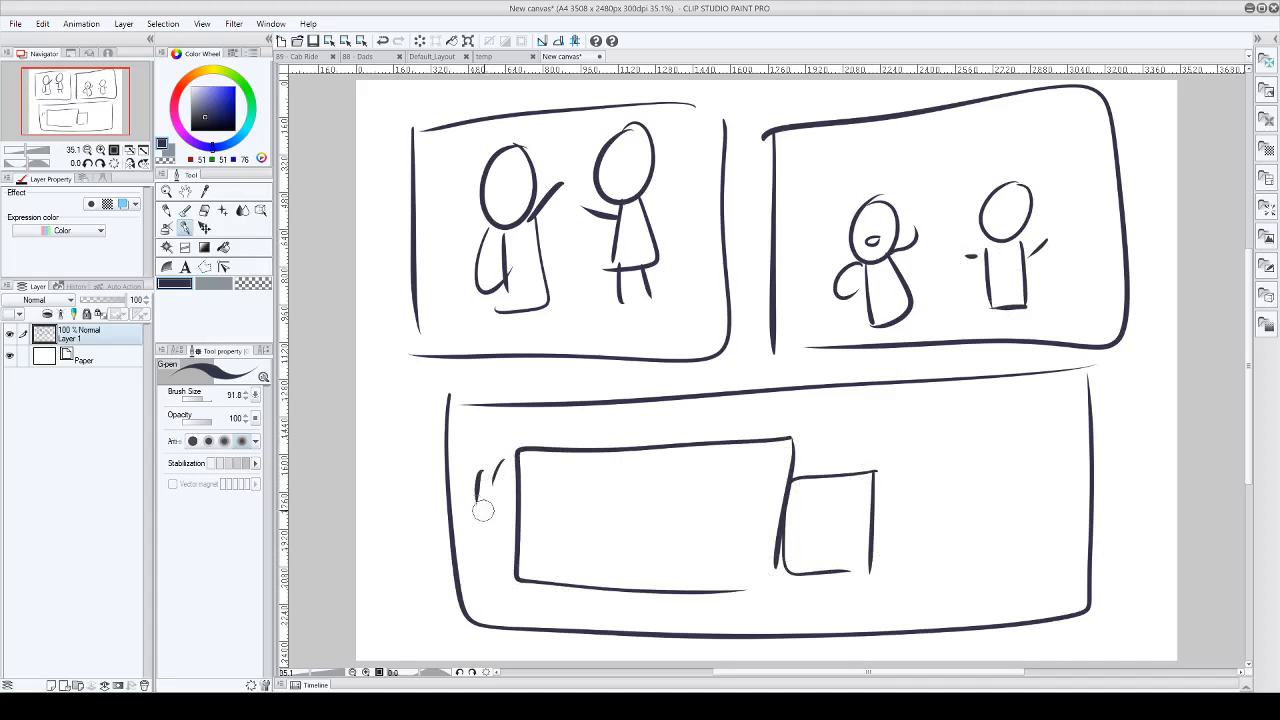
Step: Sketch a small figure against the truck's front and another with raised arms and an open mouth farther right
mouse_move(877, 513)
mouse_down()
mouse_move(877, 534)
mouse_move(866, 525)
mouse_up()
drag(870, 530, 830, 525)
mouse_move(867, 538)
mouse_down()
mouse_move(846, 545)
mouse_move(870, 569)
mouse_move(847, 589)
mouse_move(857, 597)
mouse_up()
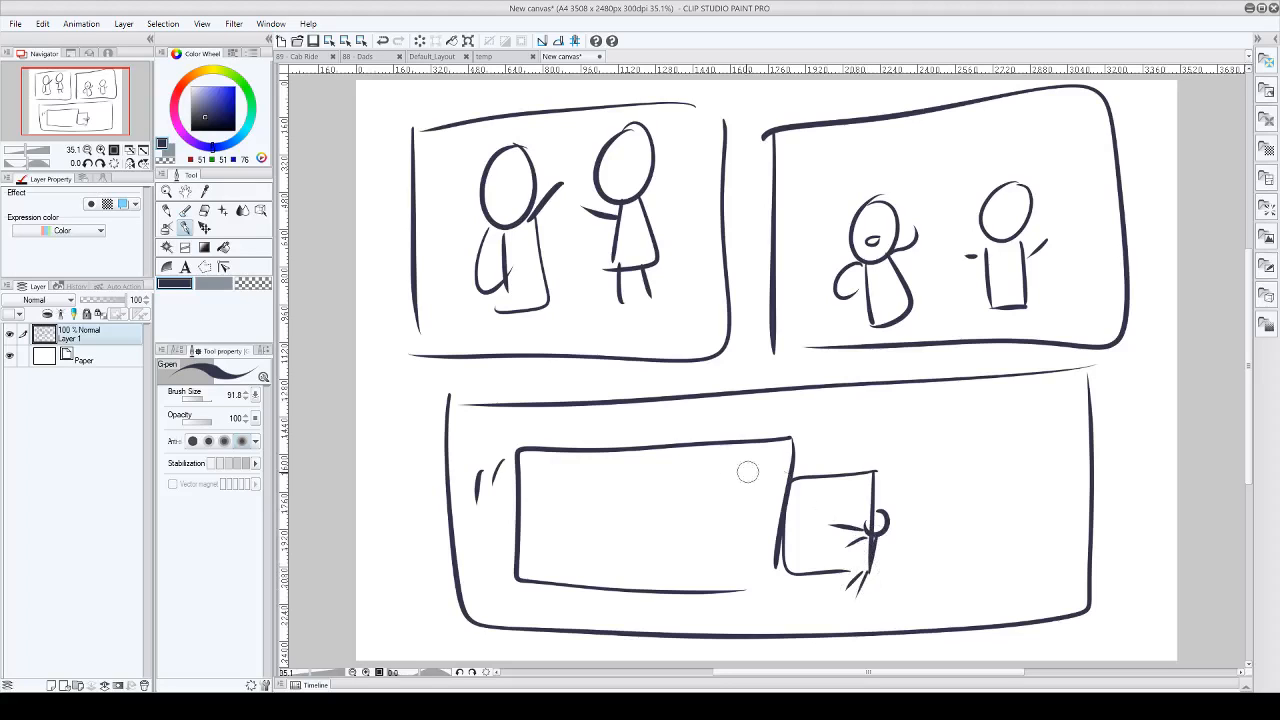
mouse_move(995, 520)
mouse_down()
mouse_move(983, 550)
mouse_move(1003, 538)
mouse_move(971, 526)
mouse_move(990, 530)
mouse_move(977, 558)
mouse_move(984, 539)
mouse_move(980, 560)
mouse_move(997, 549)
mouse_move(986, 592)
mouse_move(976, 562)
mouse_move(977, 610)
mouse_up()
drag(991, 596, 993, 610)
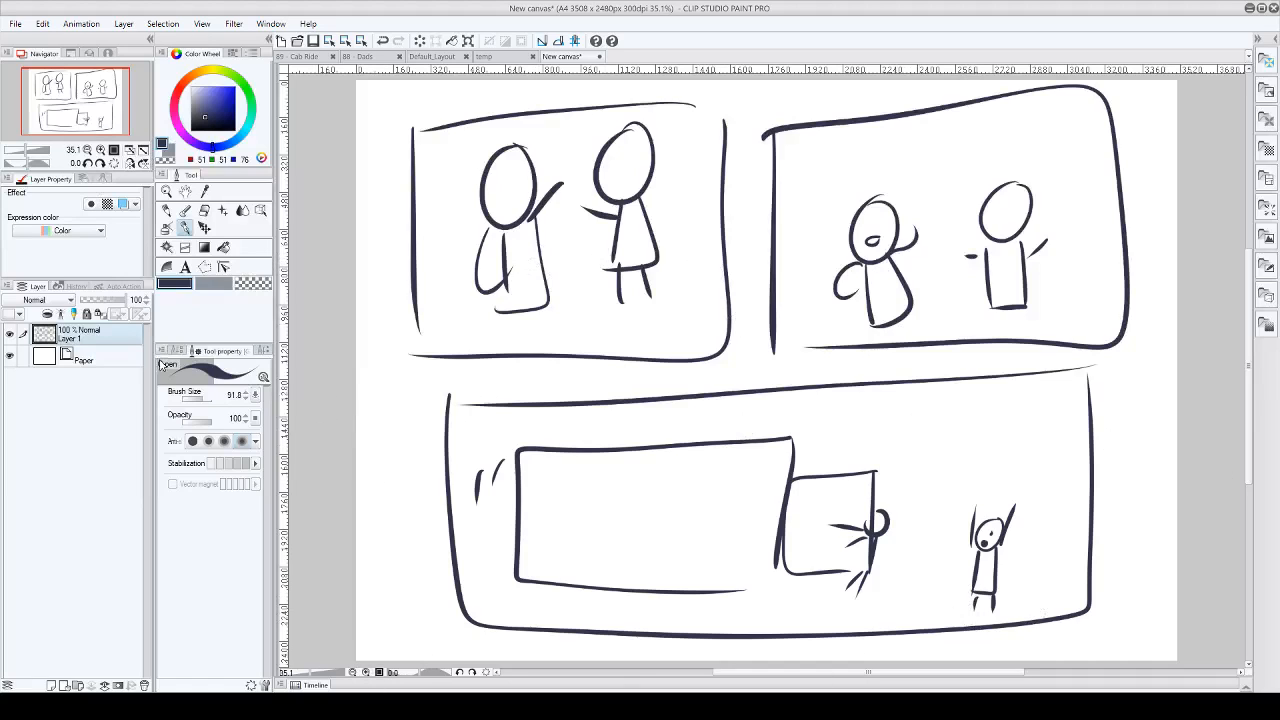
Step: Draw a rectangle frame over each of the three sketched panel borders, creating a new frame folder for each
click(185, 248)
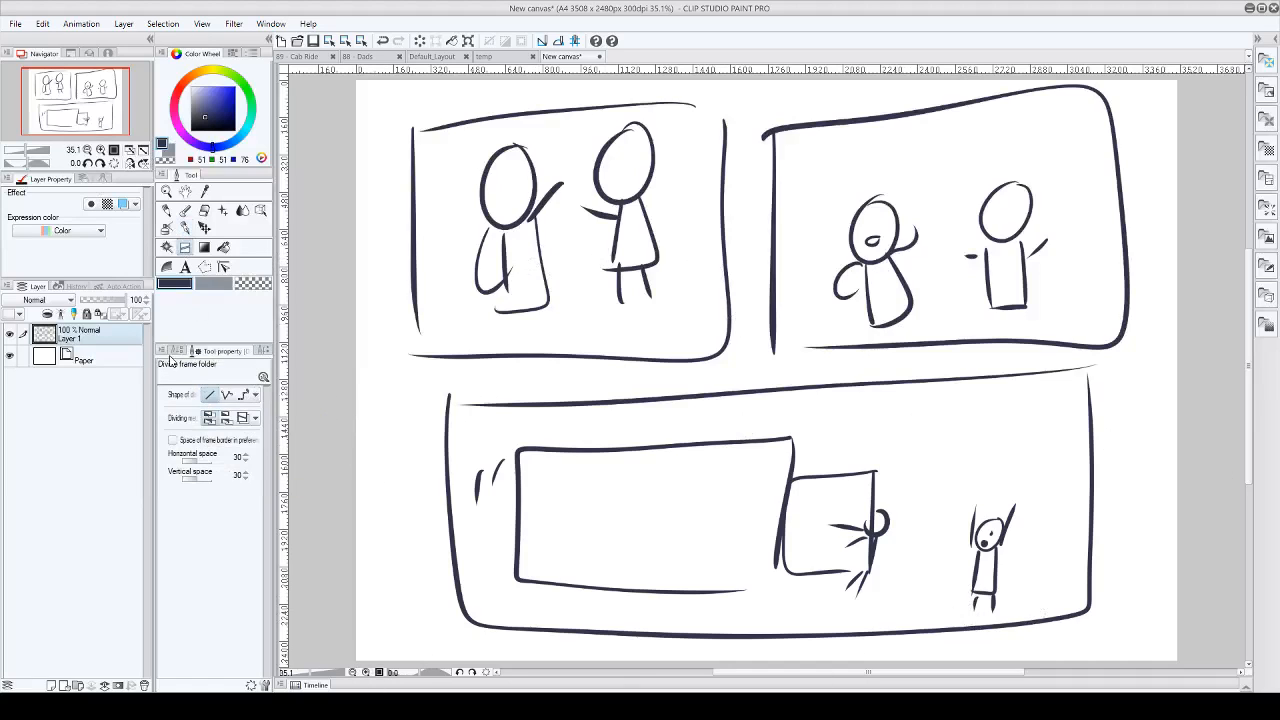
click(176, 350)
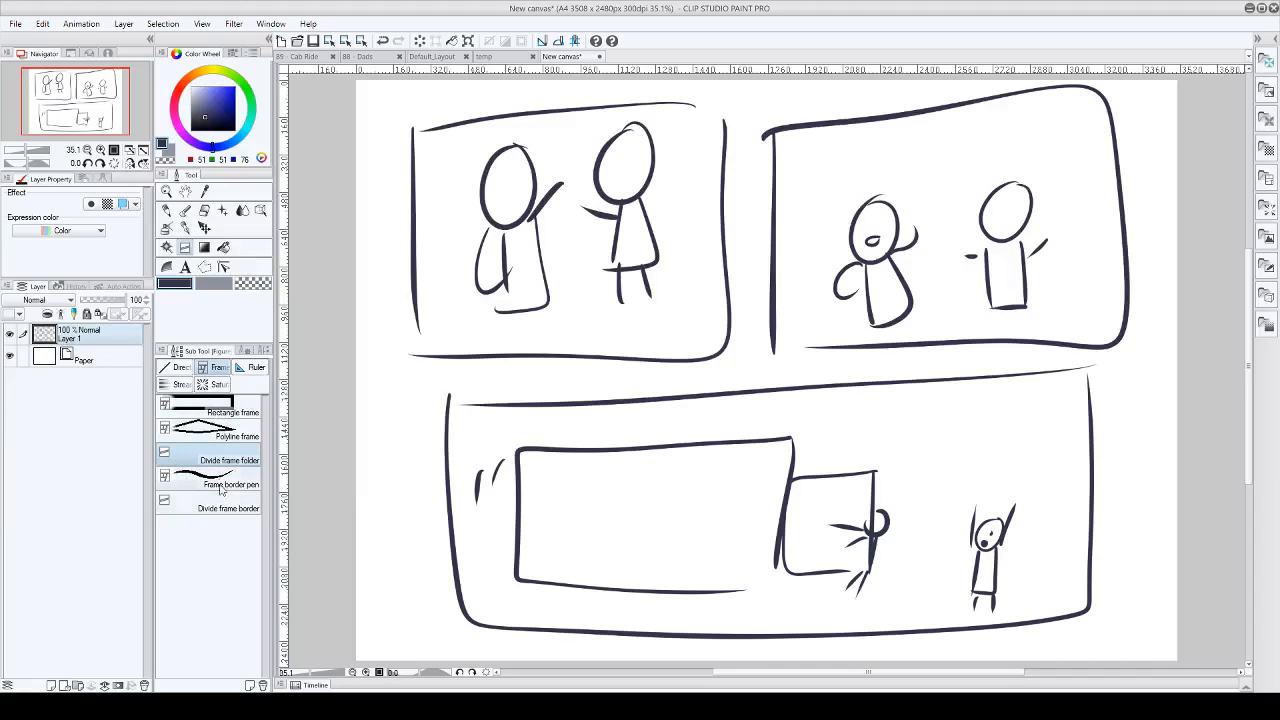
click(197, 408)
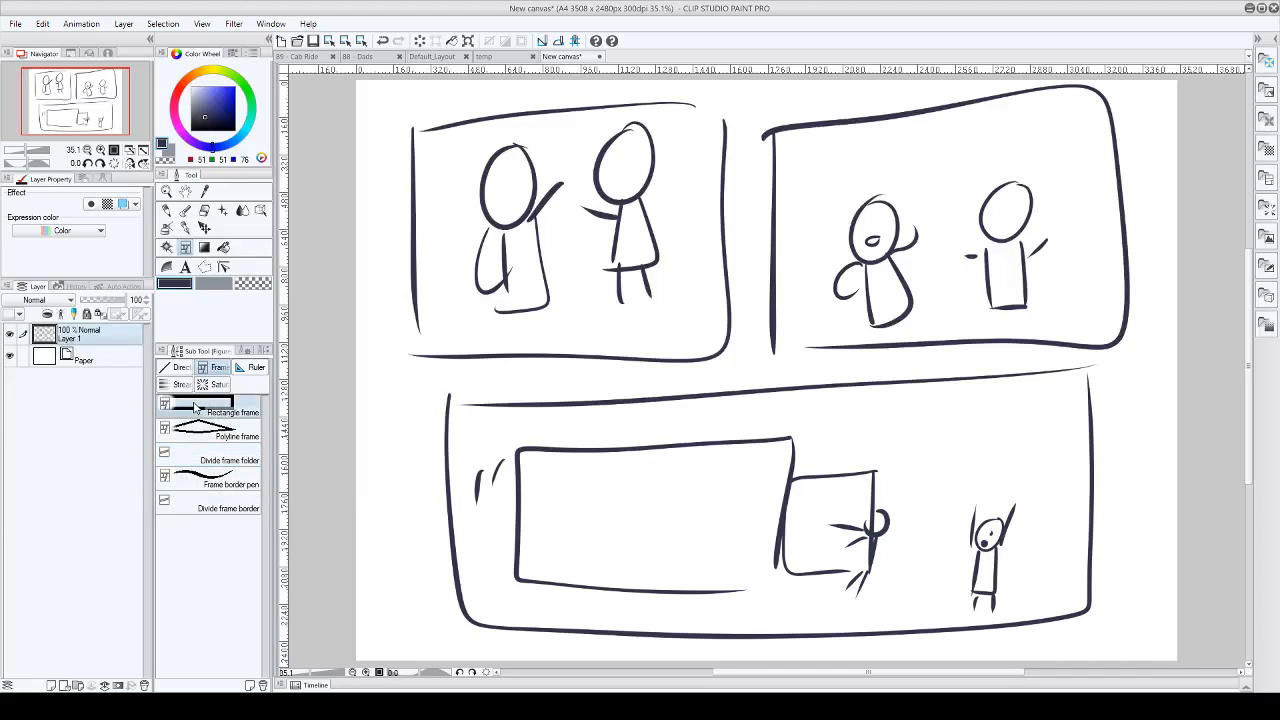
click(246, 353)
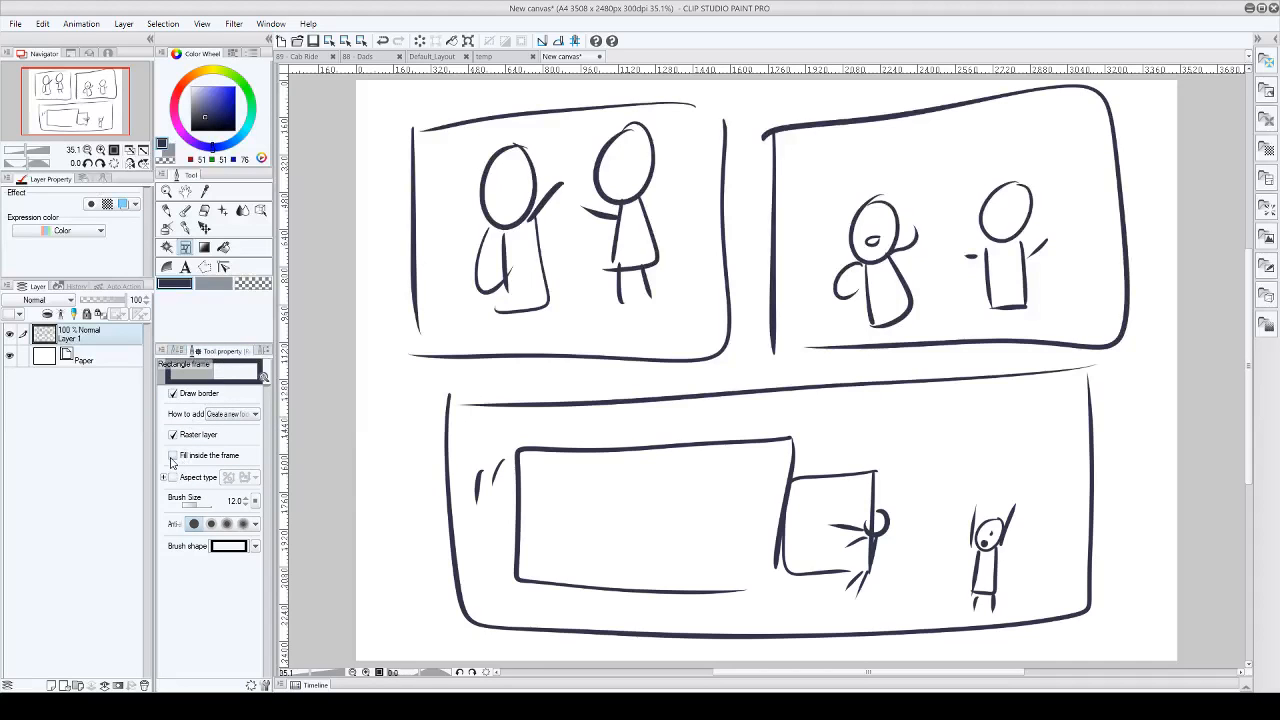
click(188, 352)
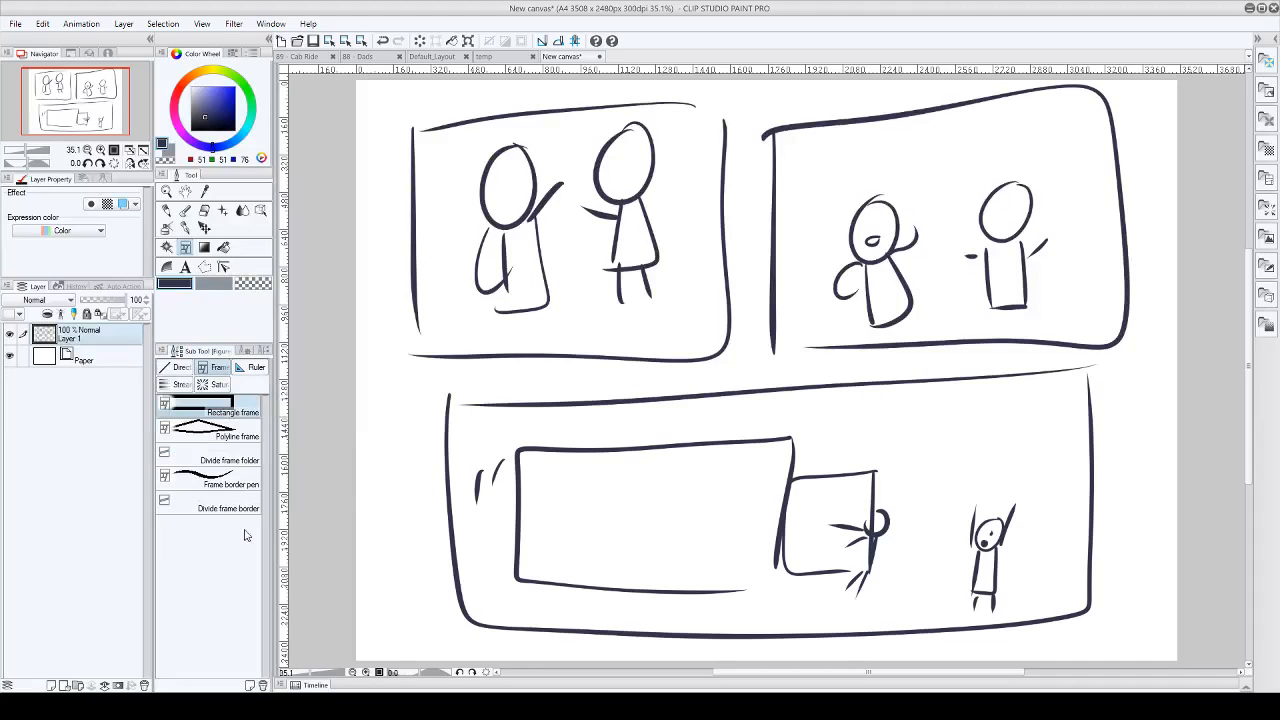
drag(407, 105, 729, 362)
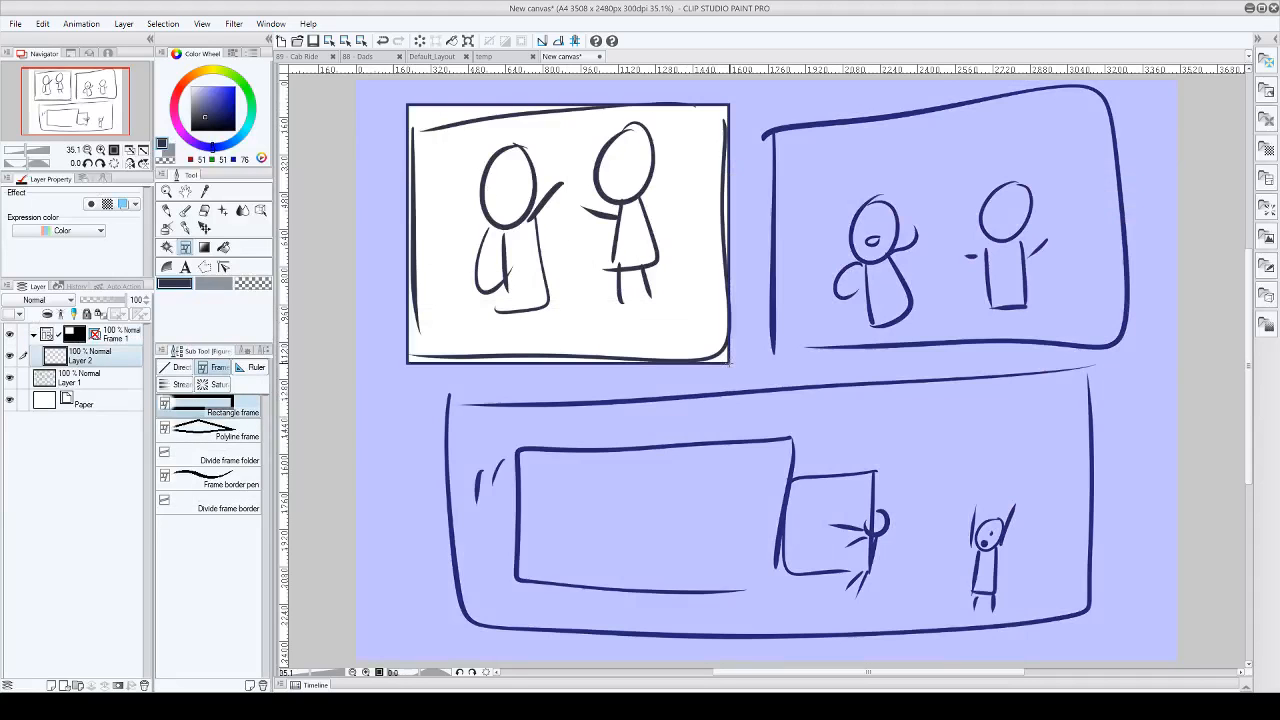
drag(770, 100, 1126, 354)
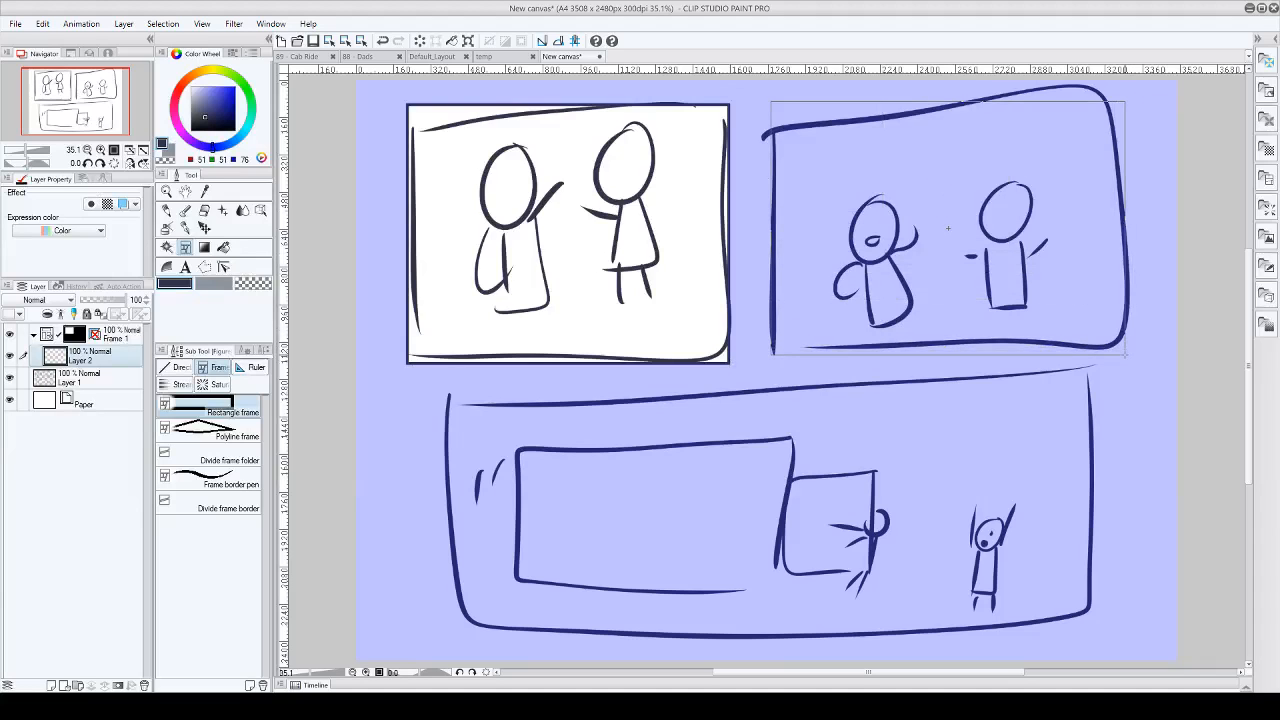
drag(441, 395, 1117, 636)
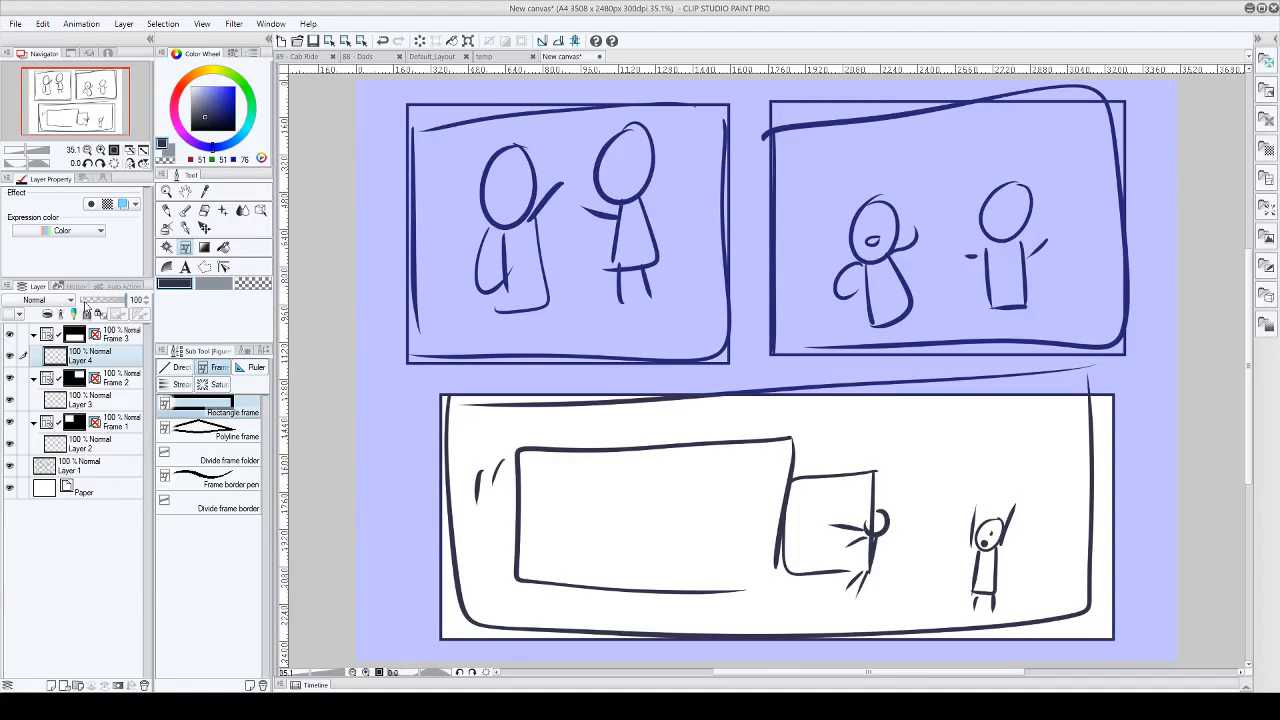
Step: Select the three frame folders in turn to examine which panel each one leaves unmasked
click(135, 337)
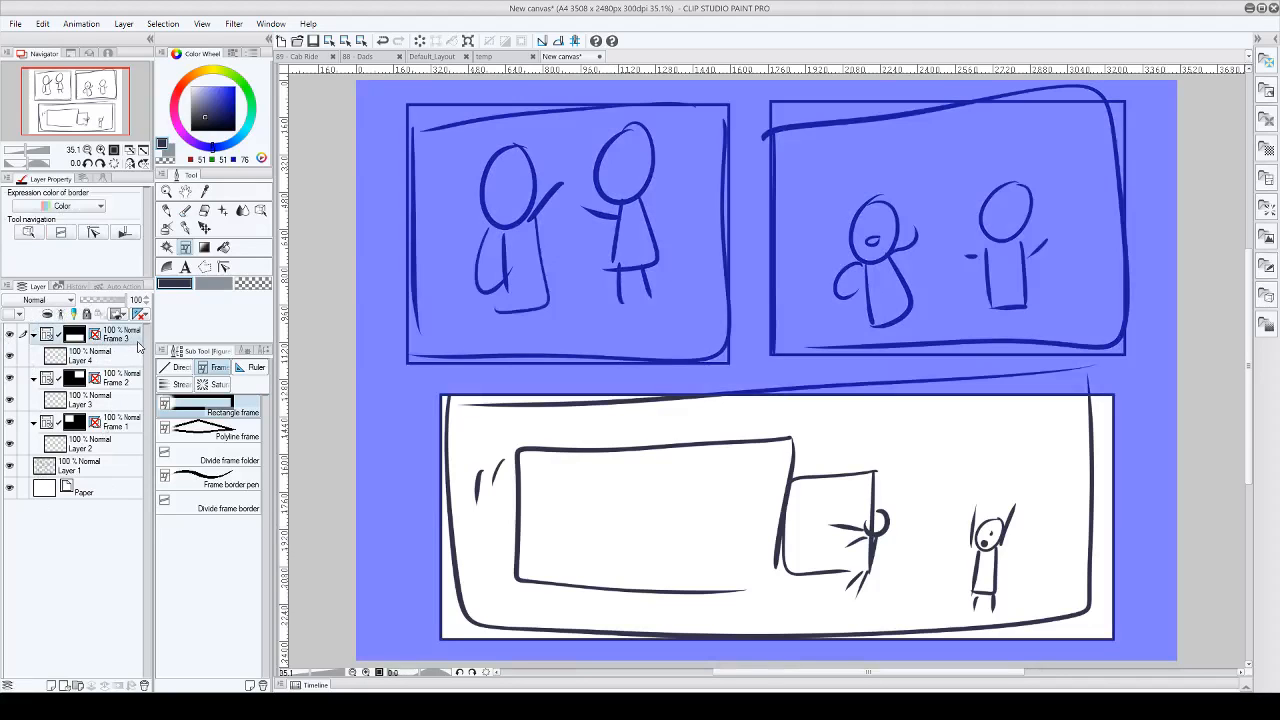
click(125, 380)
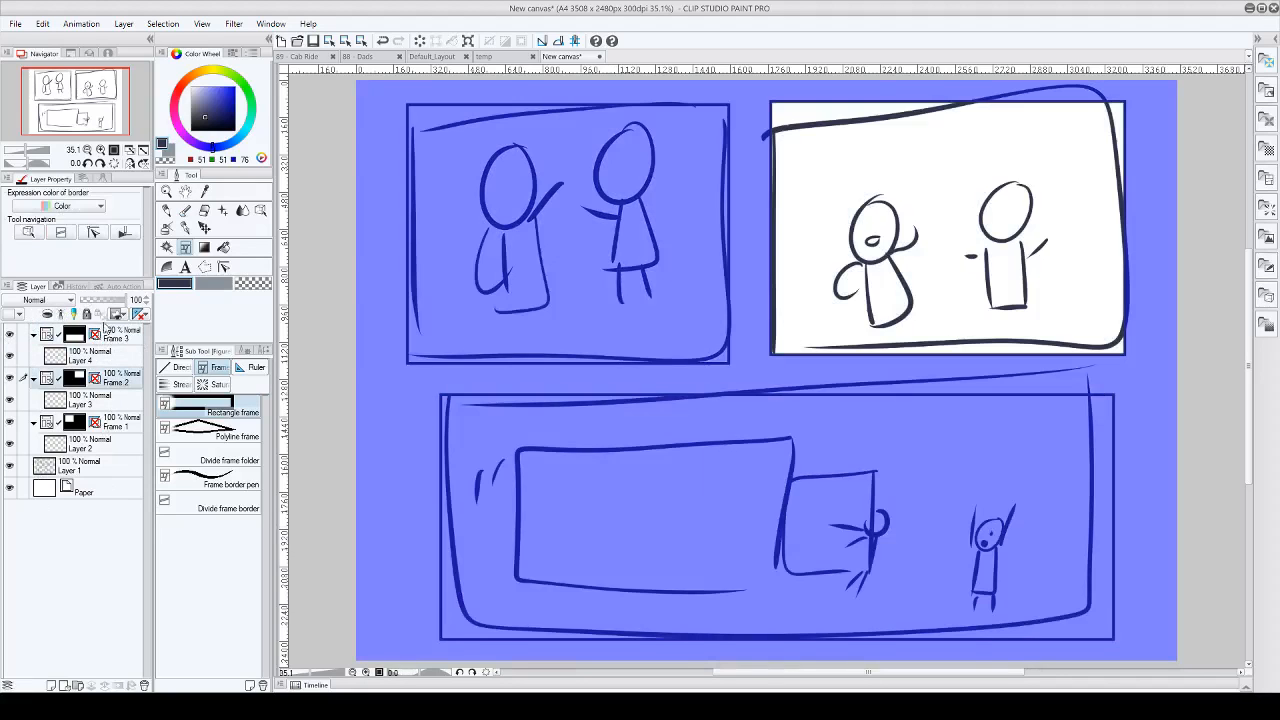
click(106, 333)
click(121, 424)
click(114, 384)
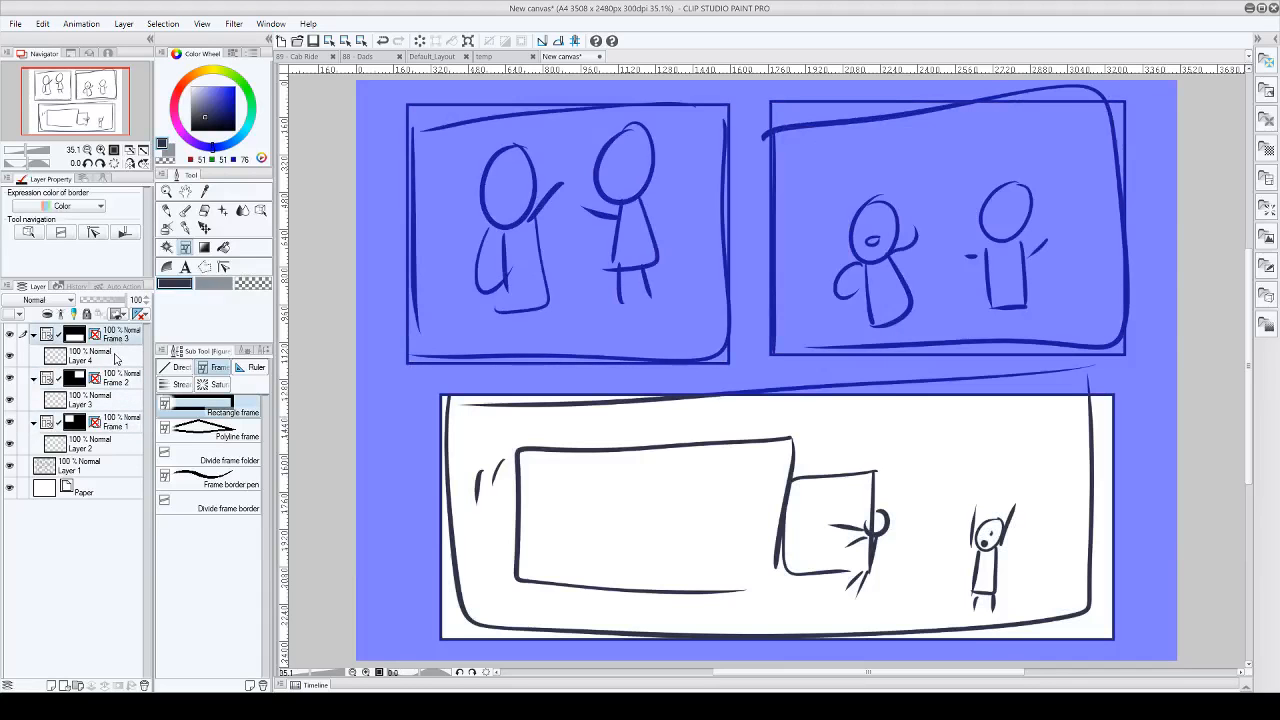
Step: Select the layers inside the frame folders in turn to examine the panel area each one covers, ending on Layer 2
click(117, 359)
click(122, 403)
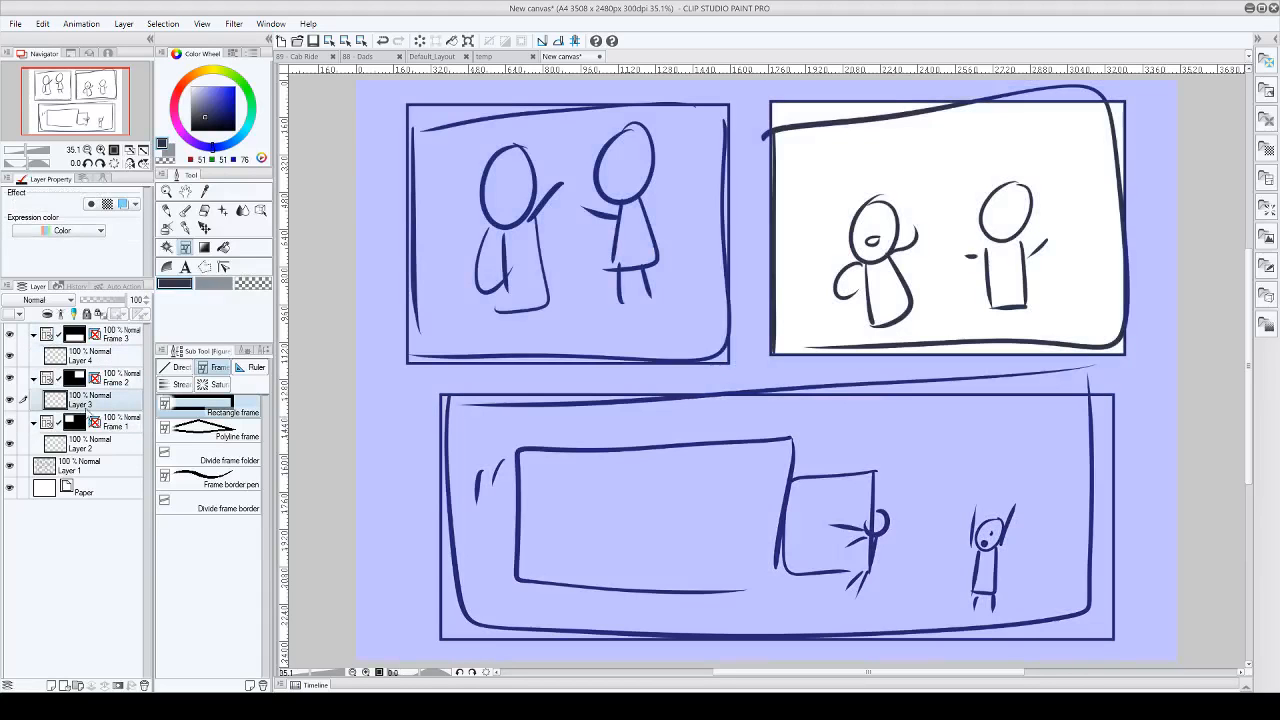
click(100, 446)
click(106, 401)
click(111, 356)
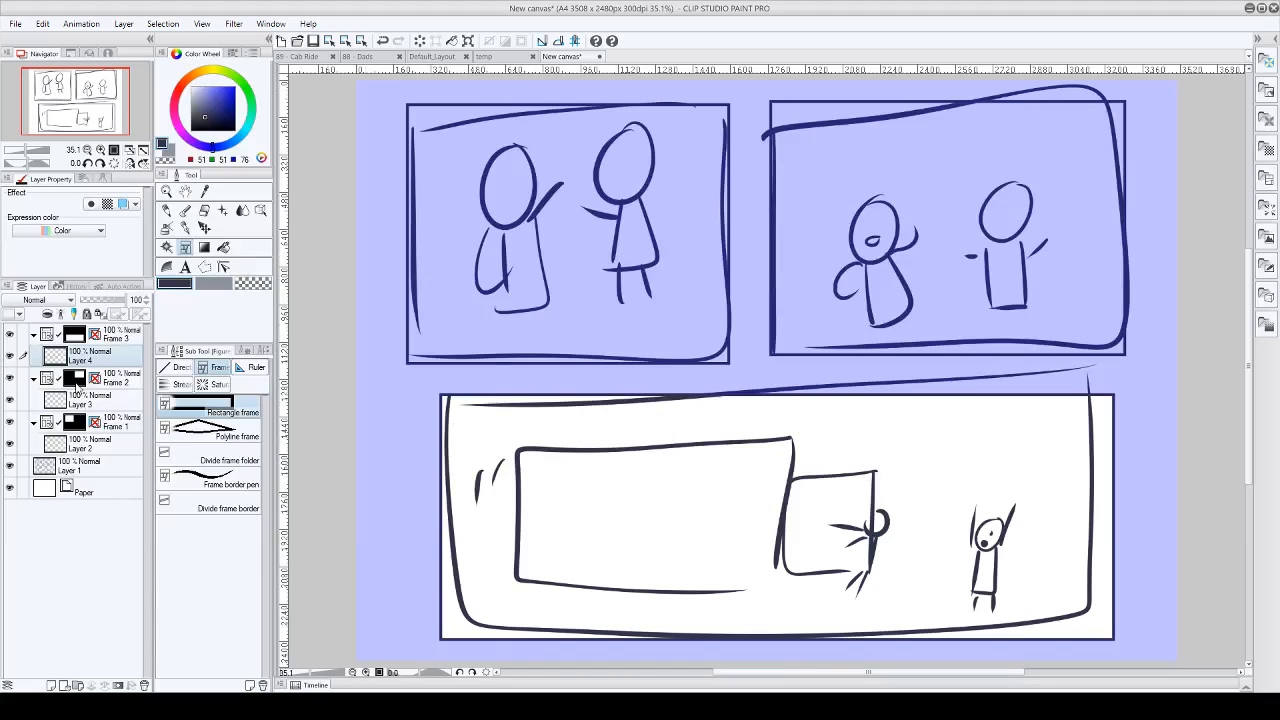
click(84, 399)
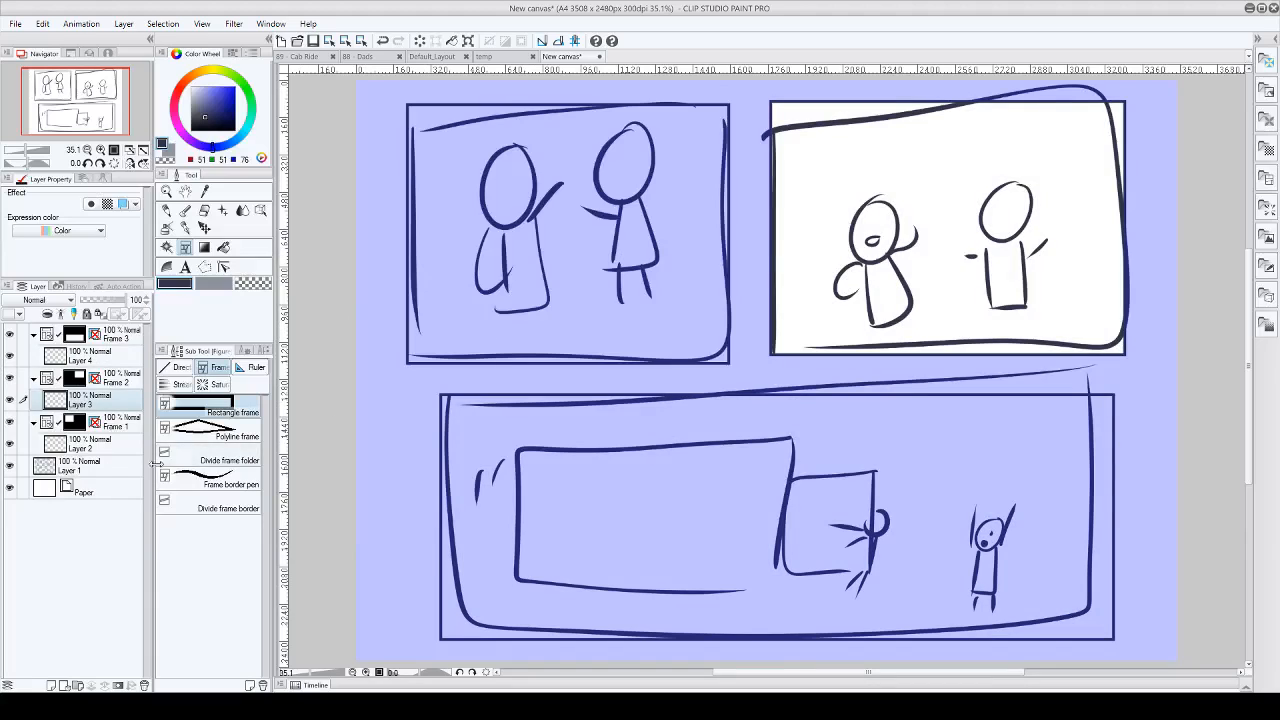
click(88, 443)
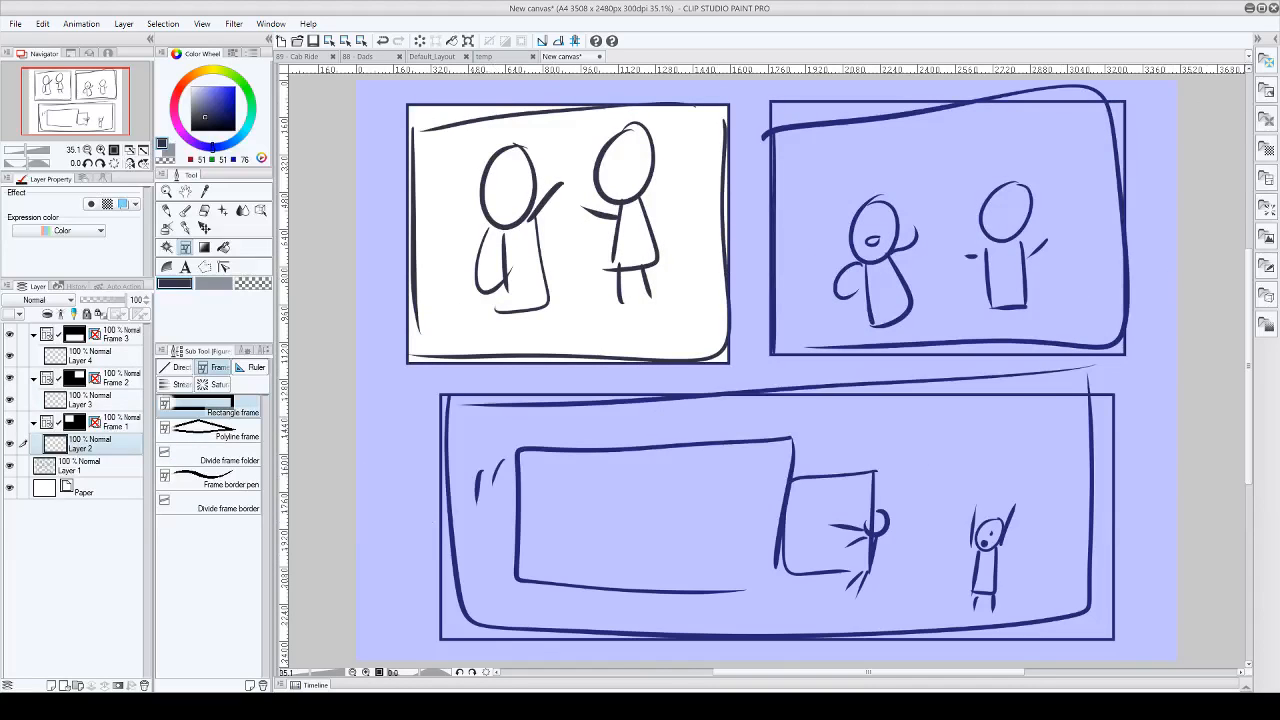
Step: Close the new canvas without saving it, view the Default_Layout page, and switch to the Cab Ride page
click(600, 57)
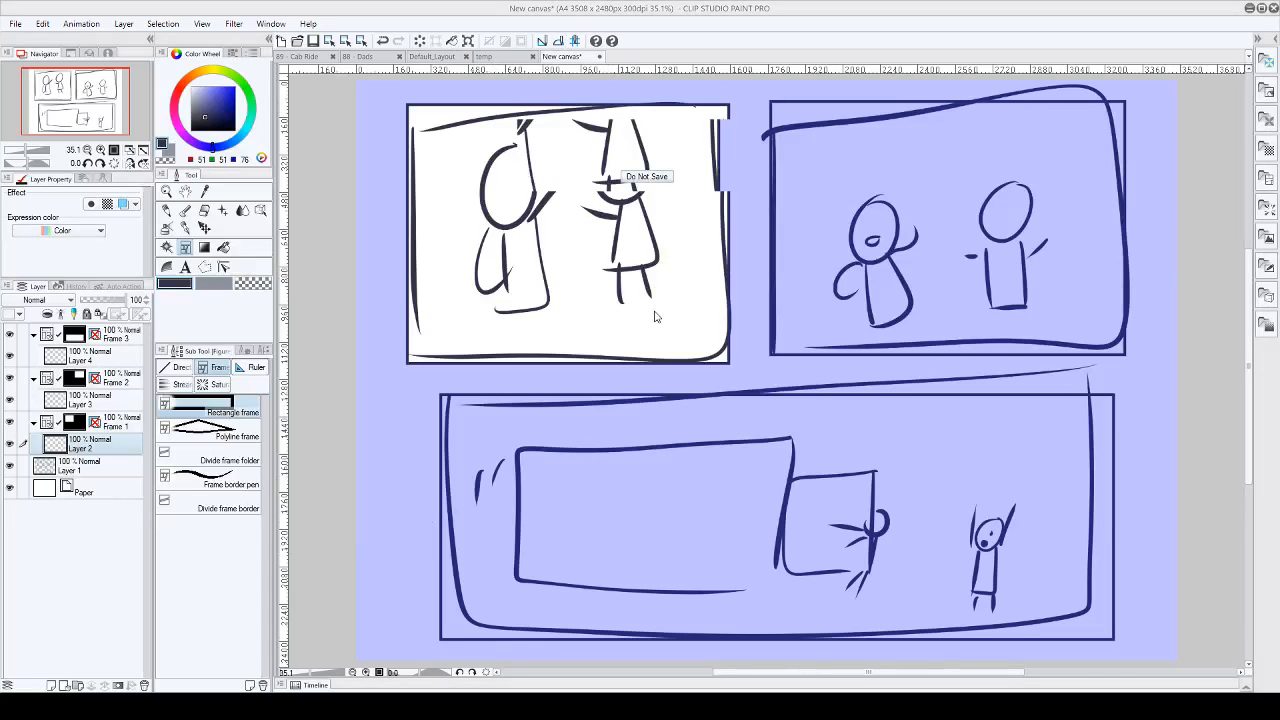
click(646, 177)
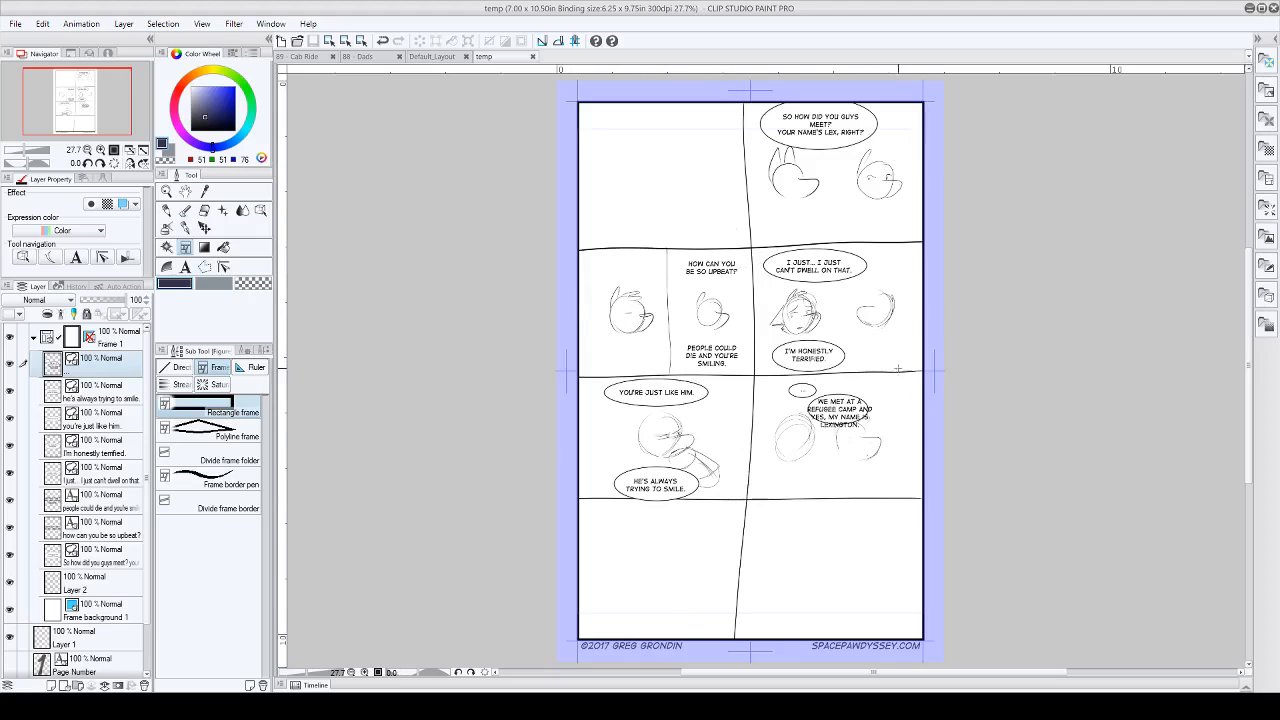
click(432, 57)
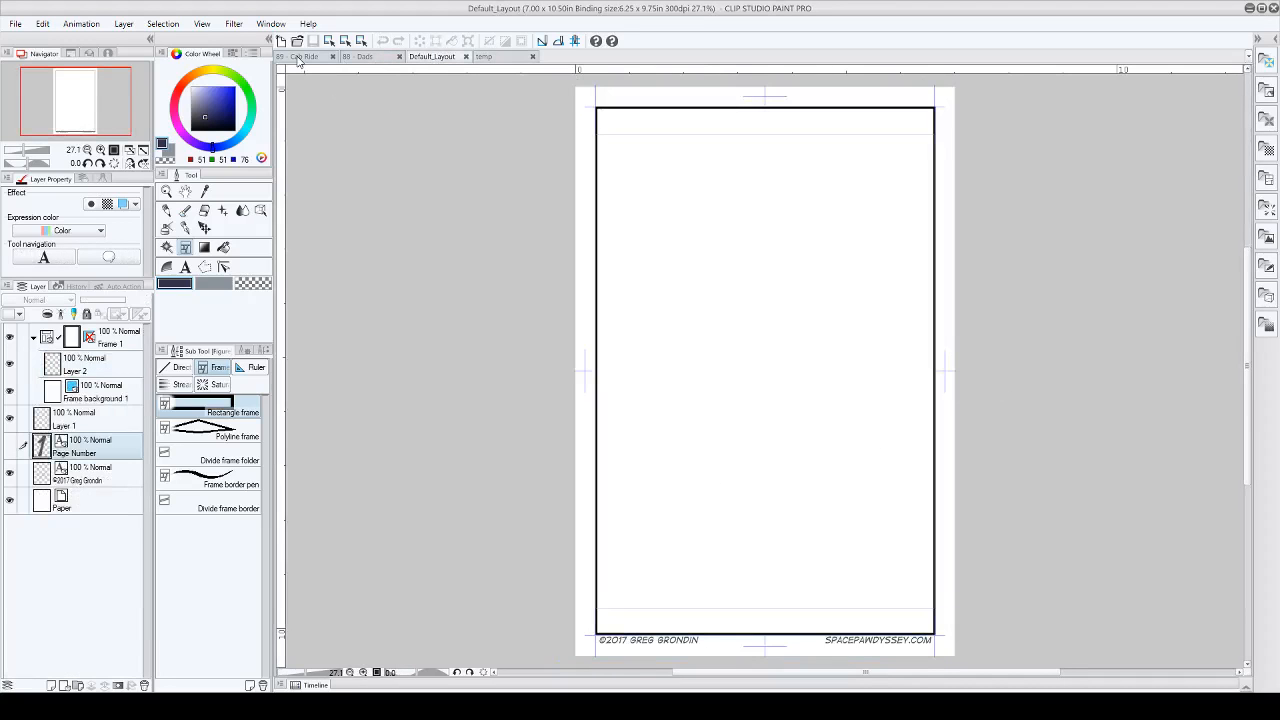
click(300, 57)
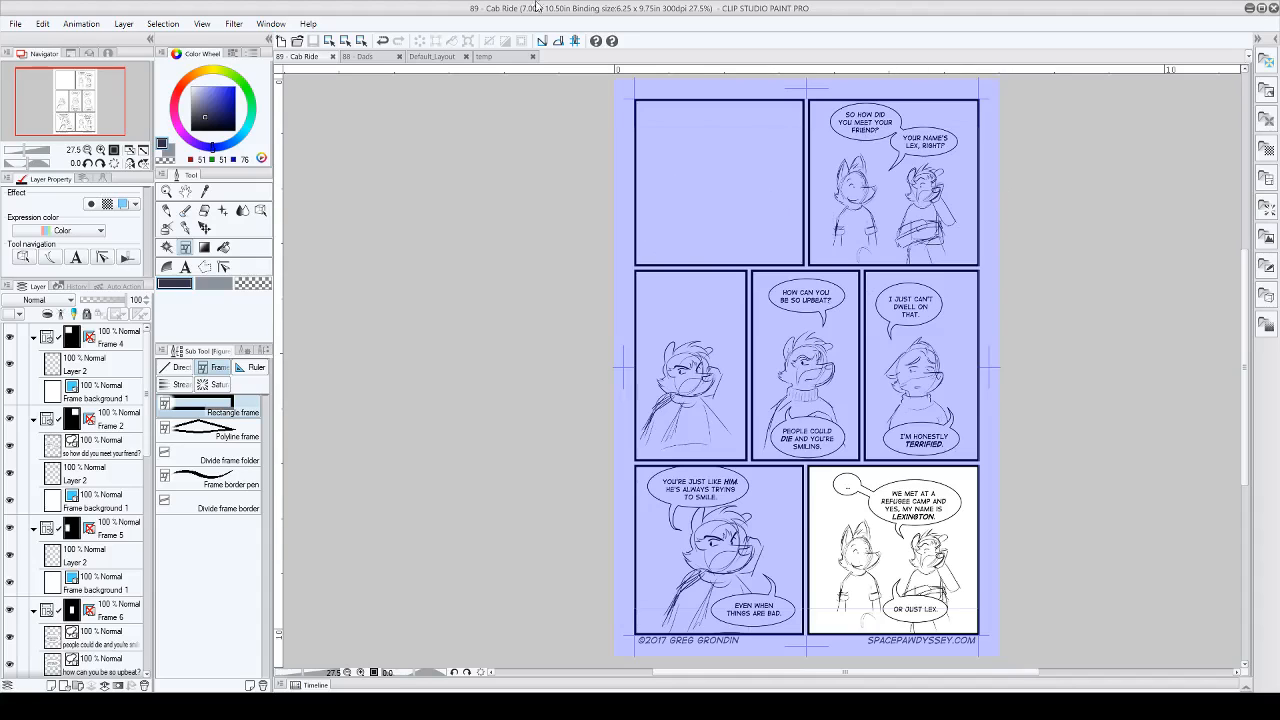
Step: Return to the Default_Layout page, choose Divide frame folder, and dock the temp page beside it for reference
click(15, 23)
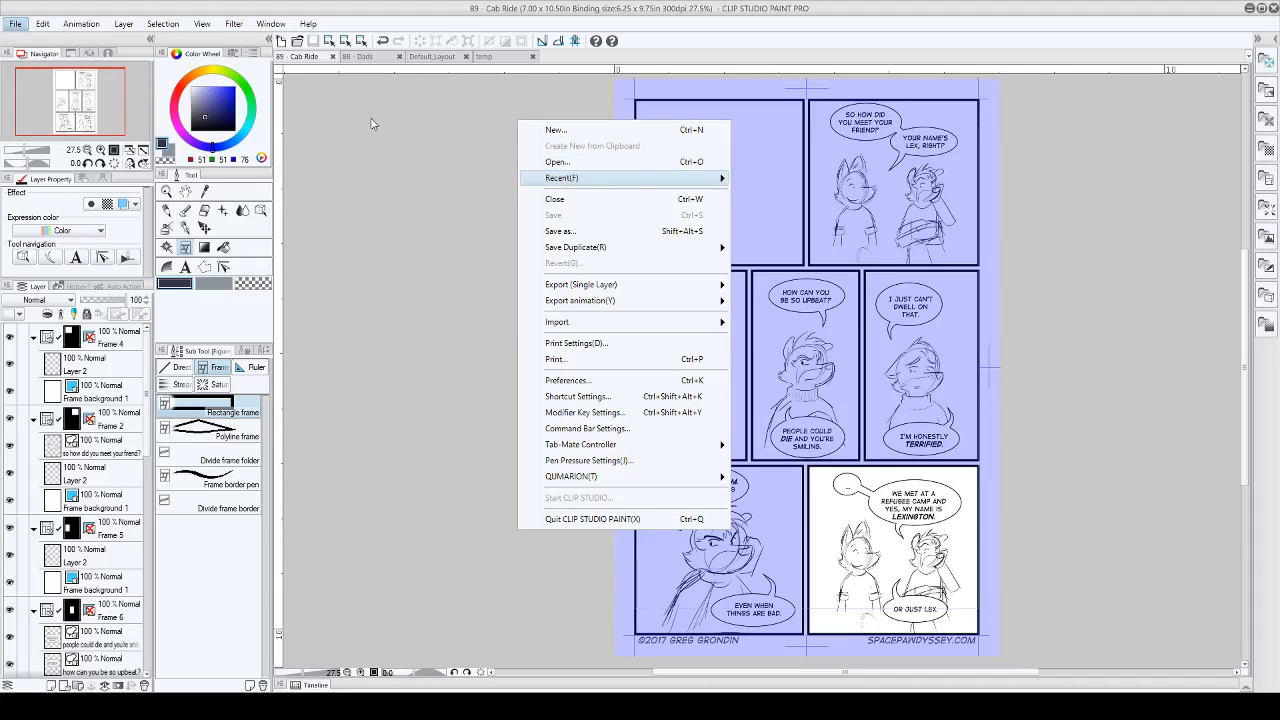
click(431, 100)
click(431, 56)
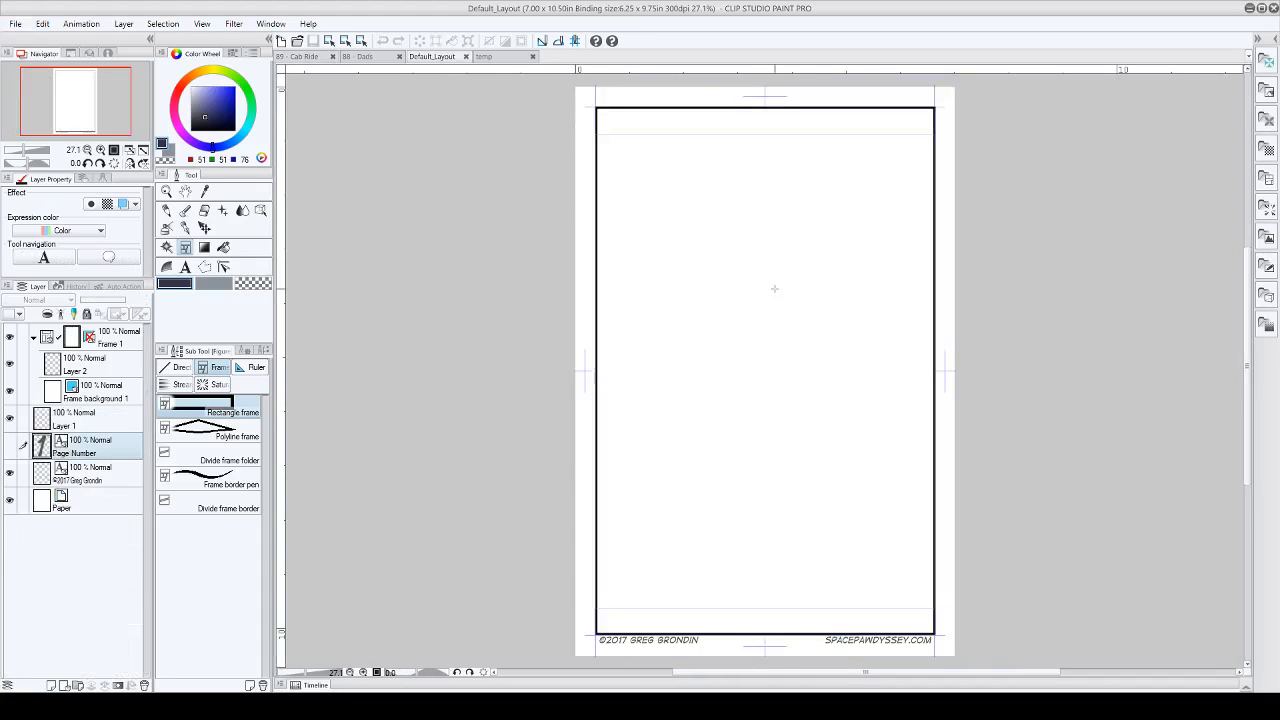
click(212, 456)
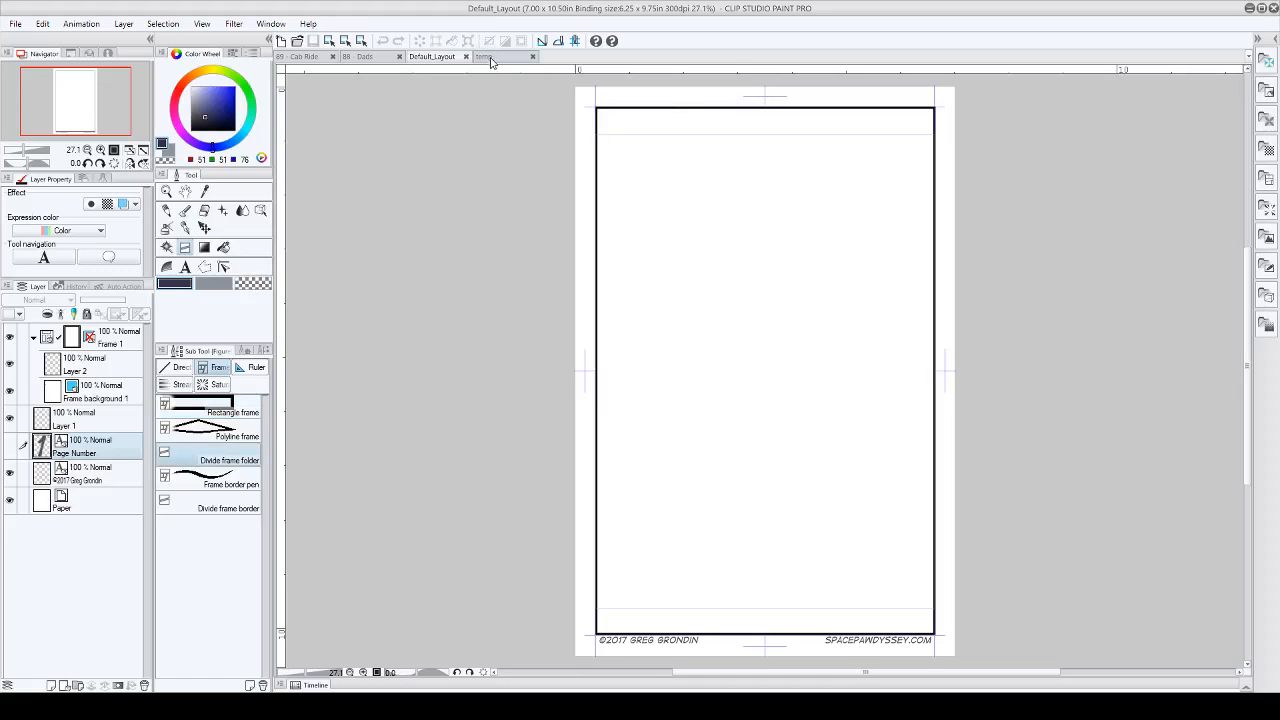
drag(1250, 147, 1250, 145)
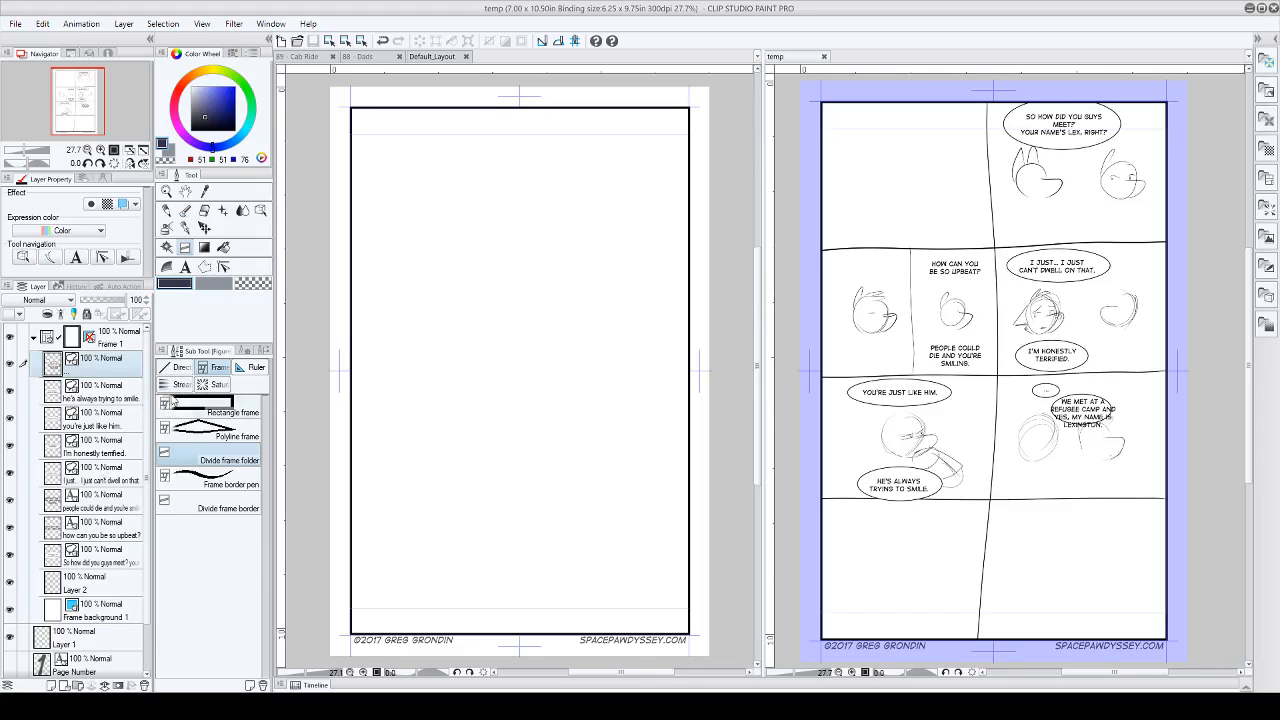
Step: Divide the full-page frame folder in Default_Layout with two horizontal cuts into three rows of similar height
click(350, 290)
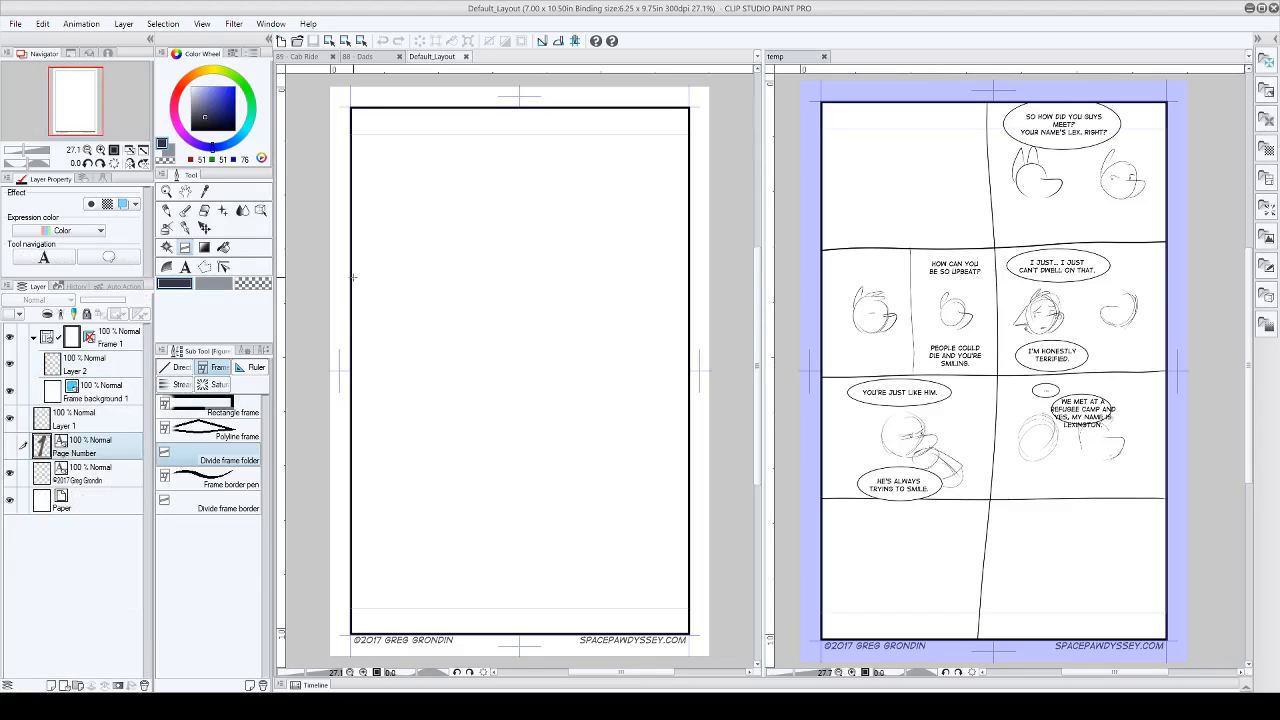
drag(352, 278, 529, 290)
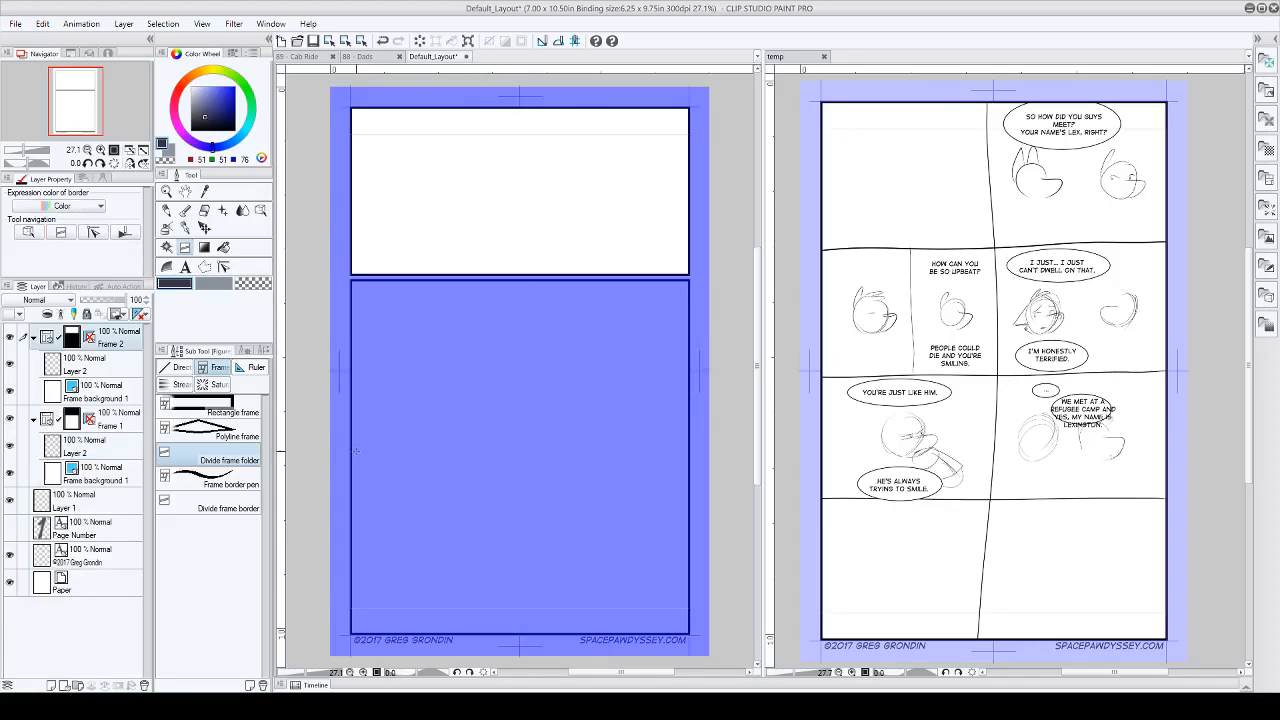
drag(350, 457, 571, 452)
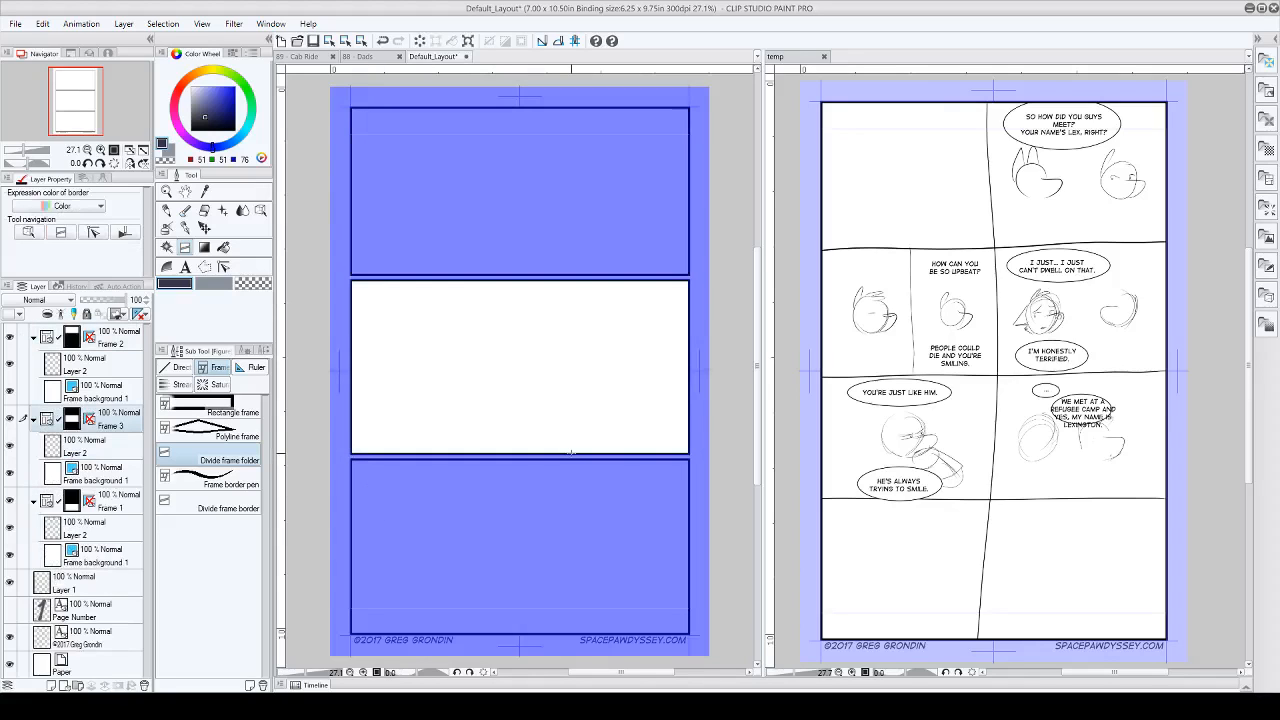
Step: Raise the border between the first and middle rows slightly and lower the one between the middle and last rows
click(261, 212)
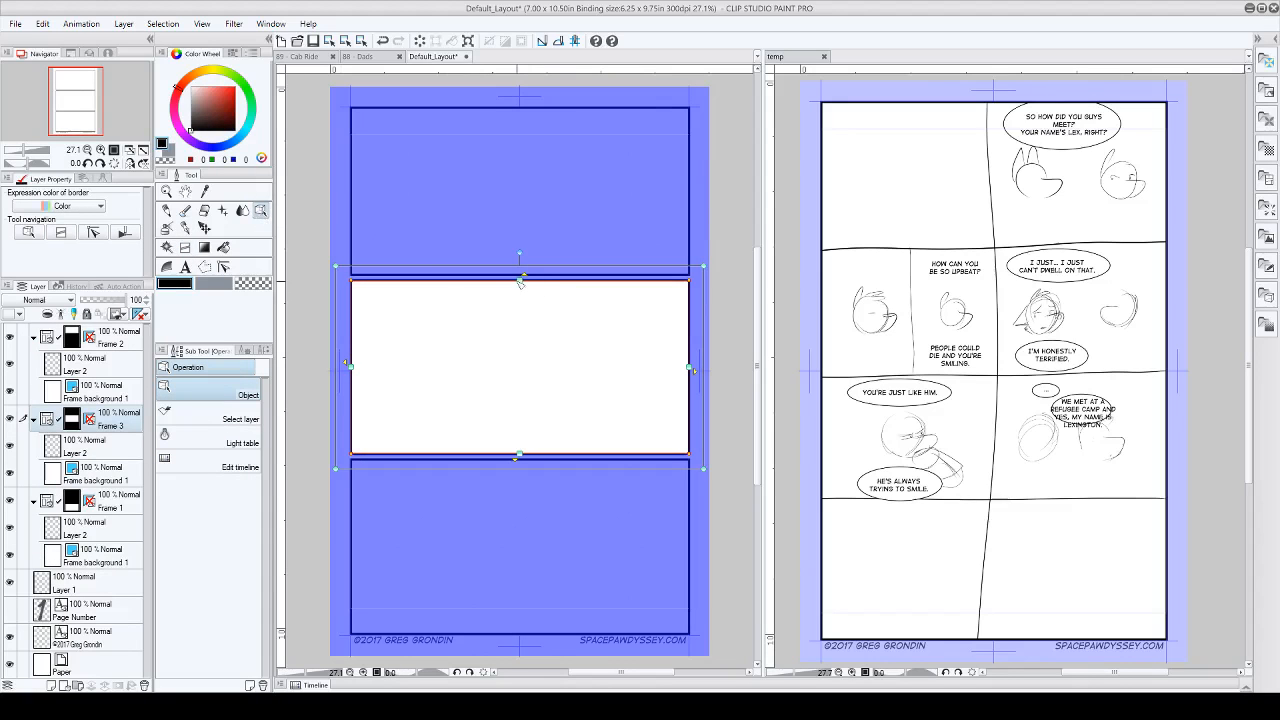
drag(520, 281, 519, 274)
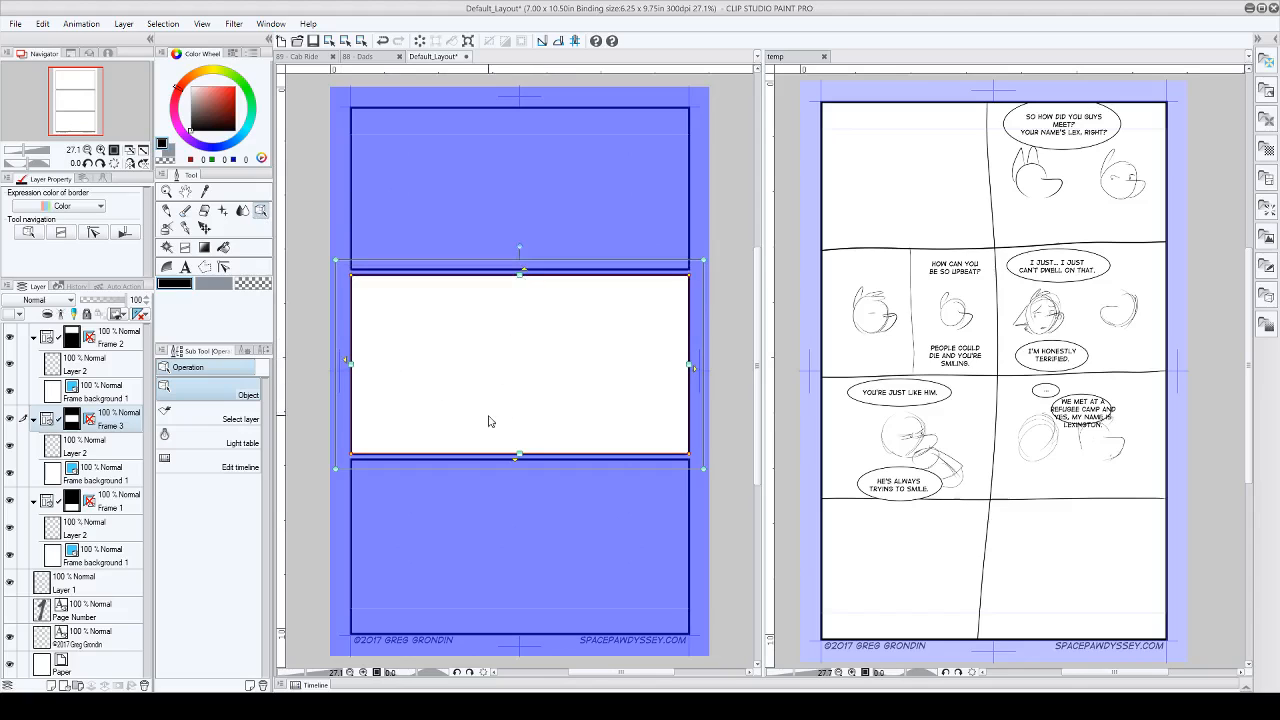
drag(520, 456, 520, 459)
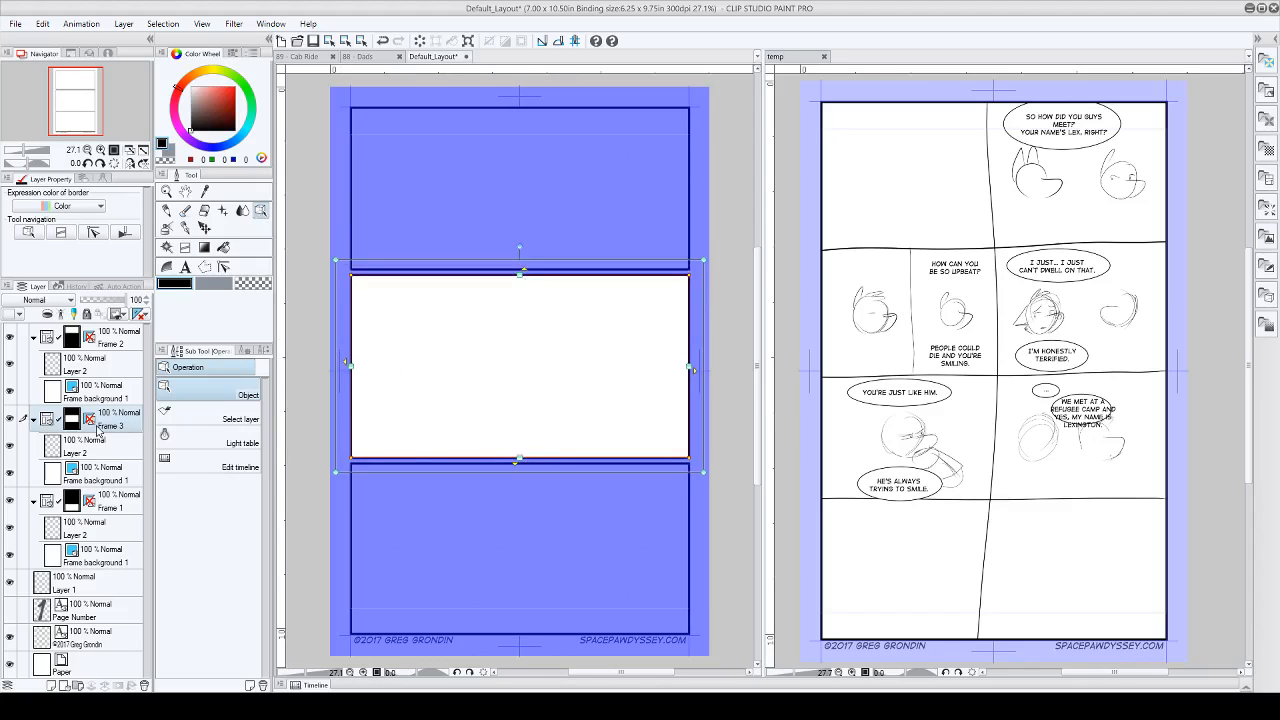
Step: Divide the middle row's frame folder into three panels, and the bottom and top rows into two panels each
click(185, 247)
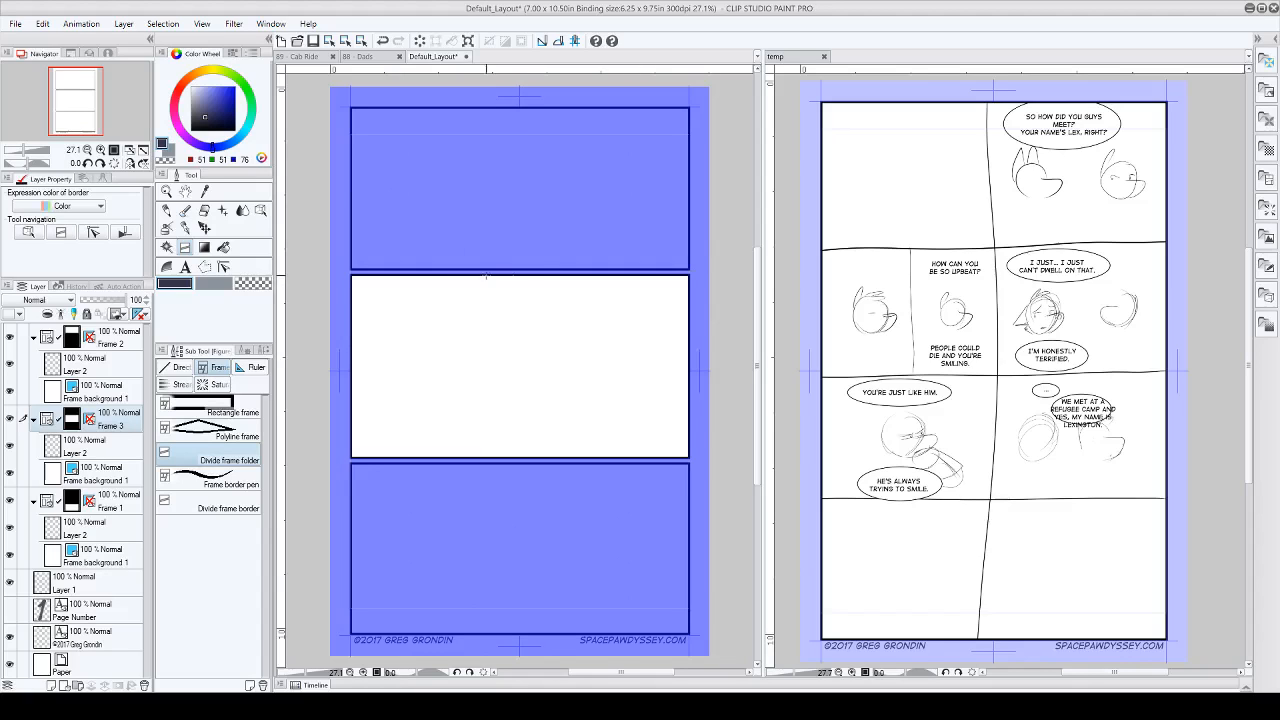
drag(547, 273, 547, 458)
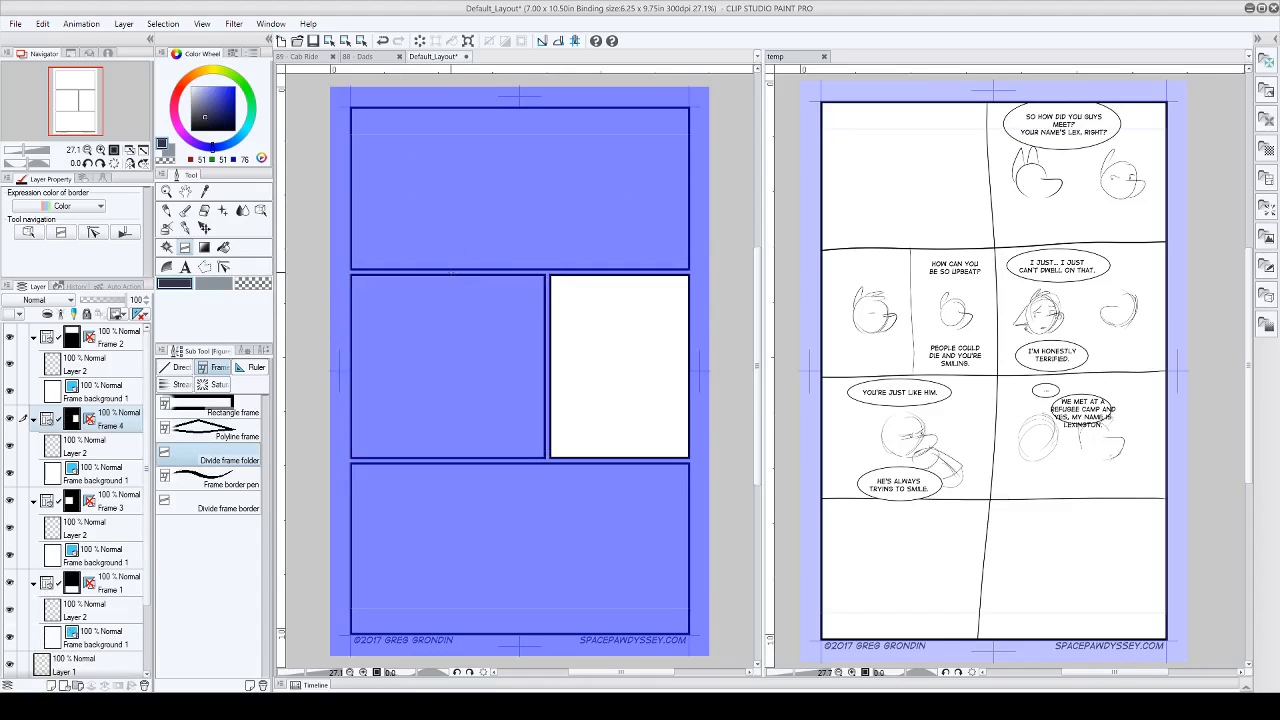
drag(451, 272, 451, 458)
drag(451, 300, 452, 304)
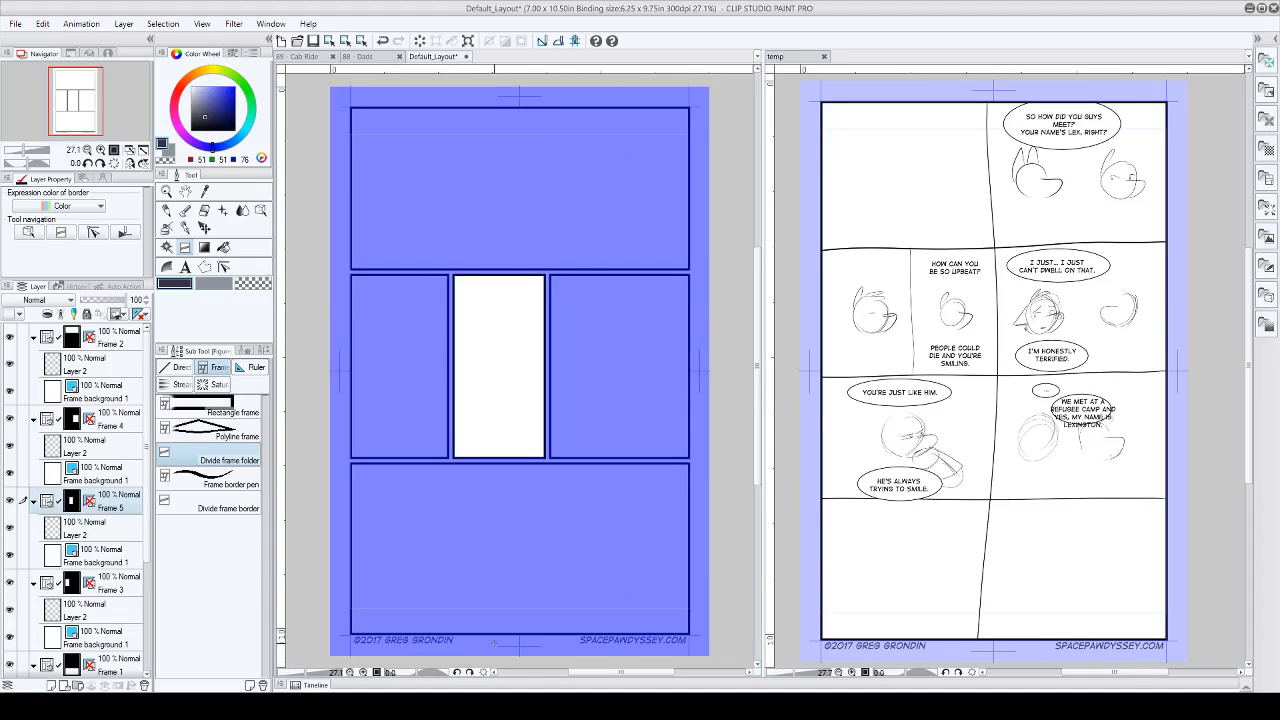
drag(519, 462, 515, 566)
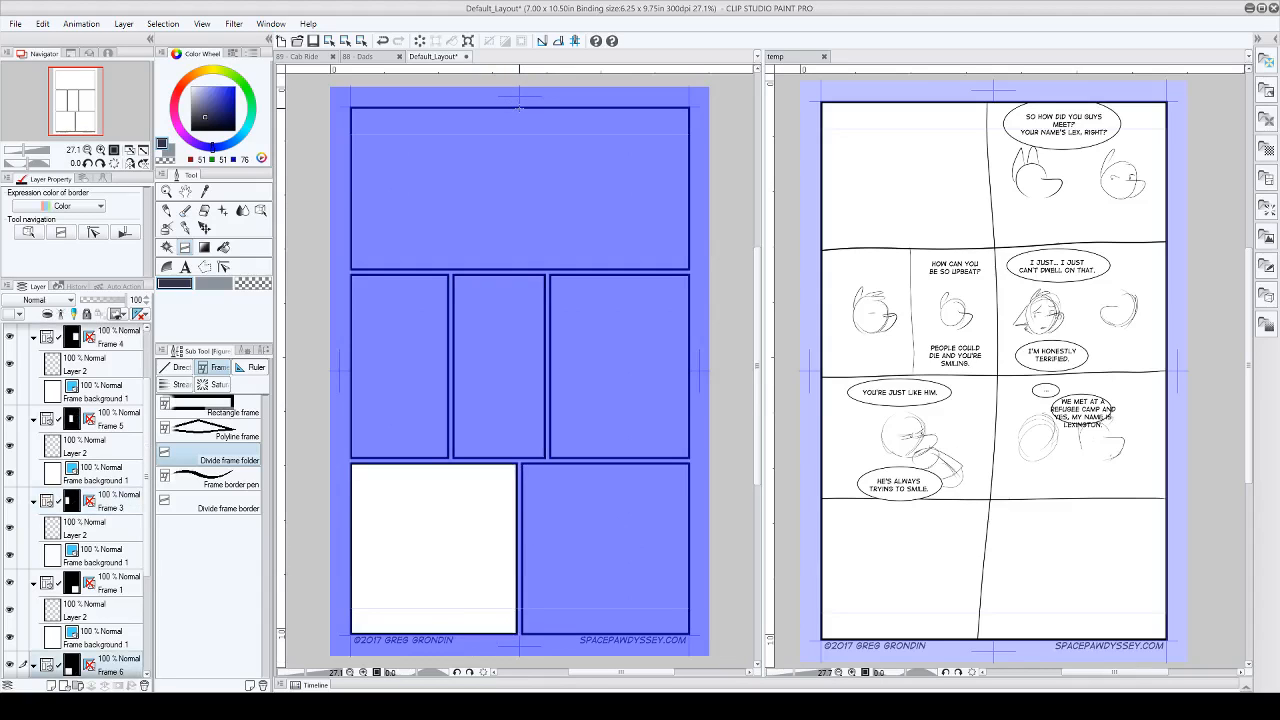
drag(519, 102, 516, 225)
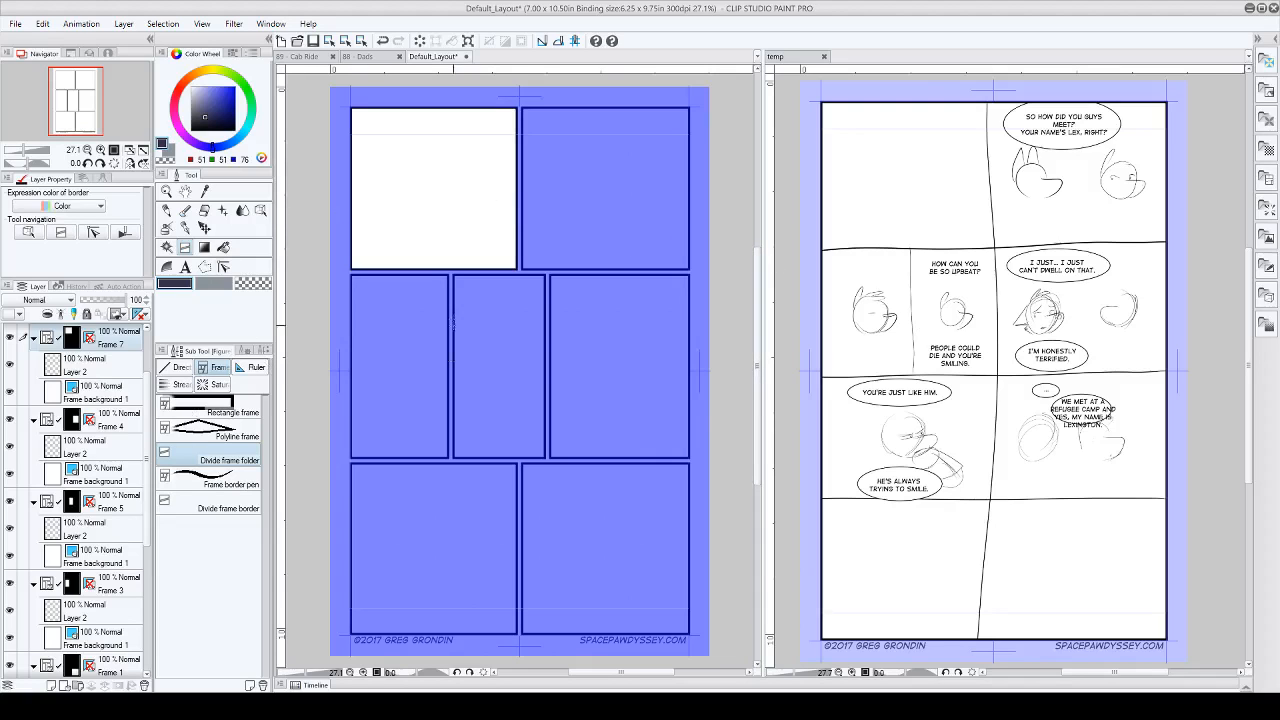
Step: Move the Frame 2 folder below the Frame 7 folder so the layer order follows the panel order
scroll(152, 473, up, 2)
scroll(152, 473, up, 2)
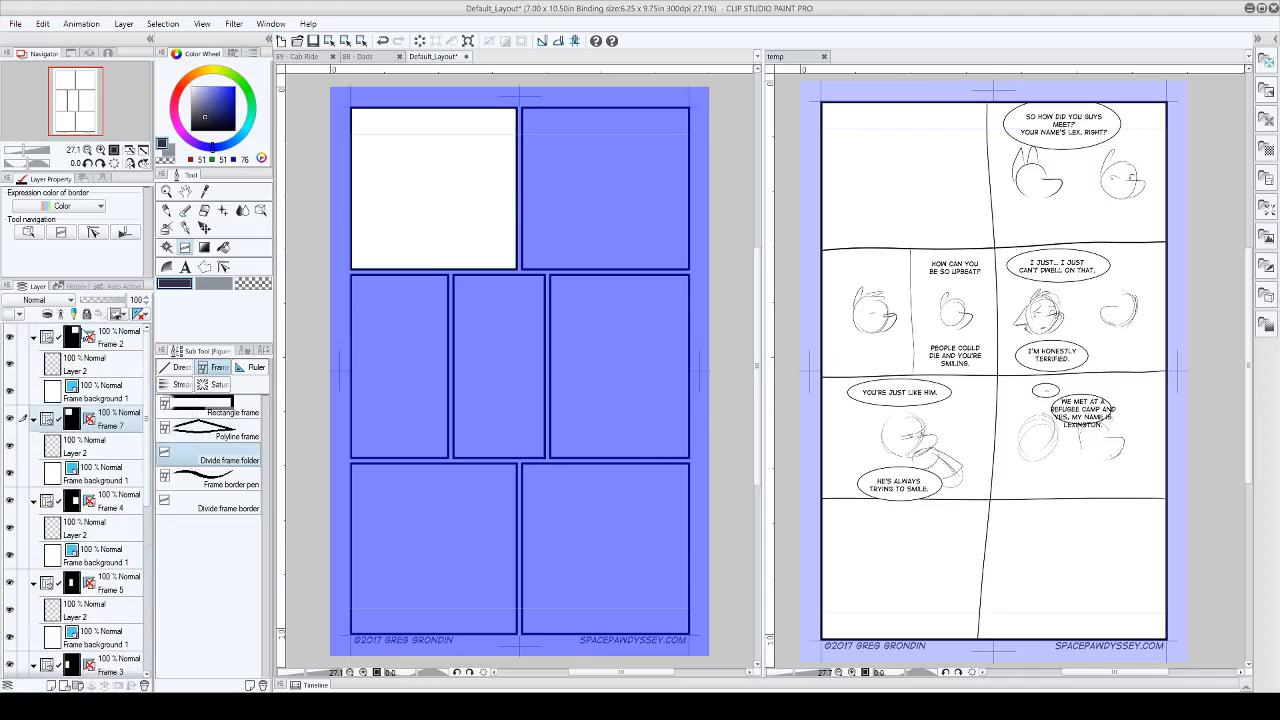
click(114, 340)
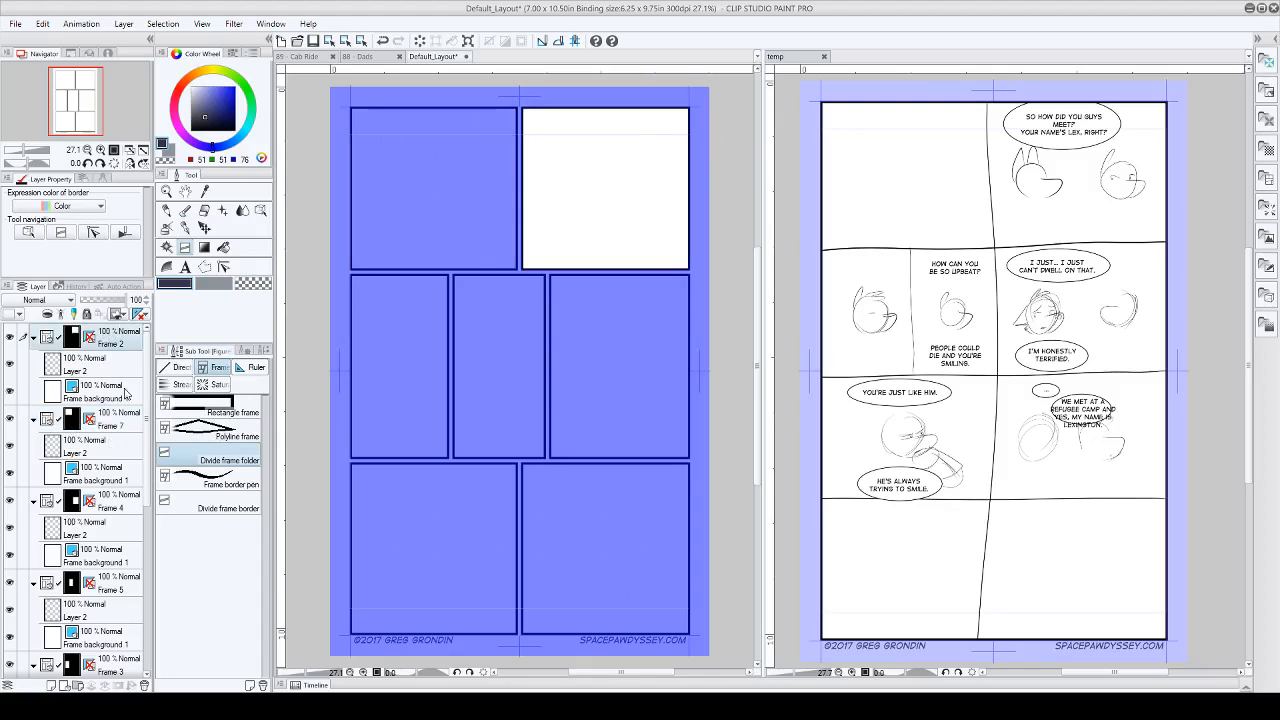
drag(122, 340, 148, 525)
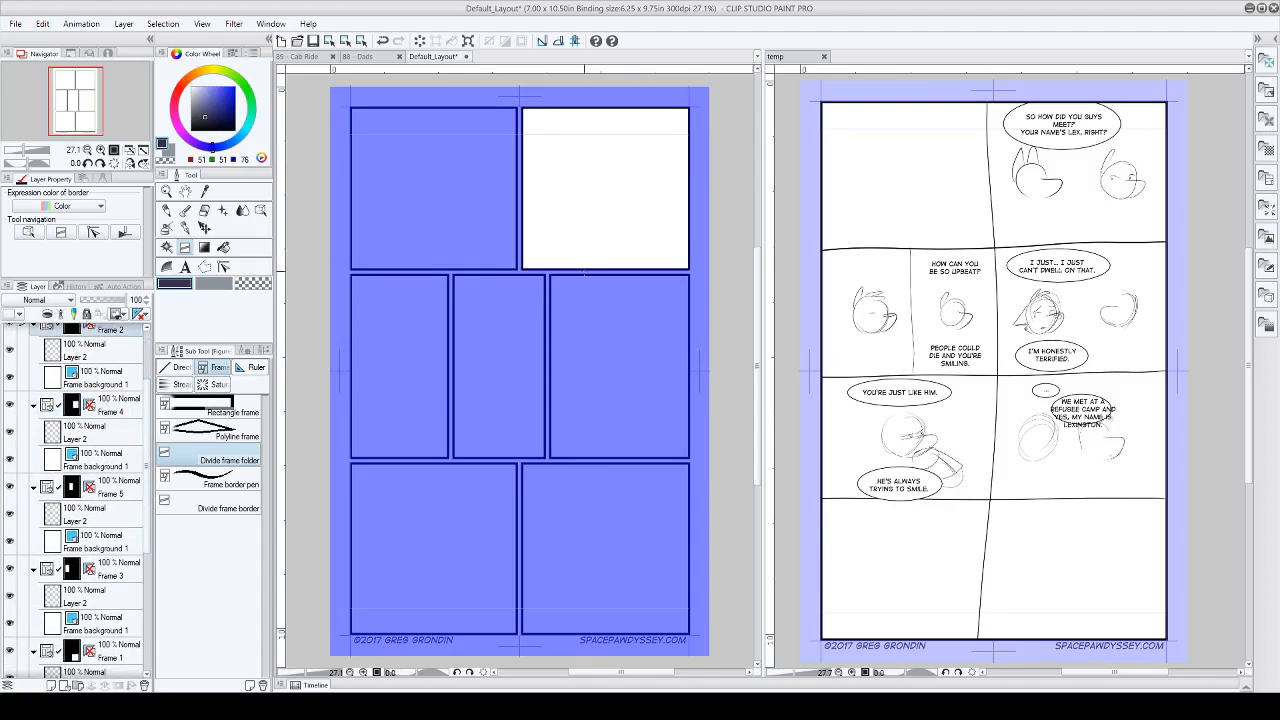
drag(148, 440, 148, 350)
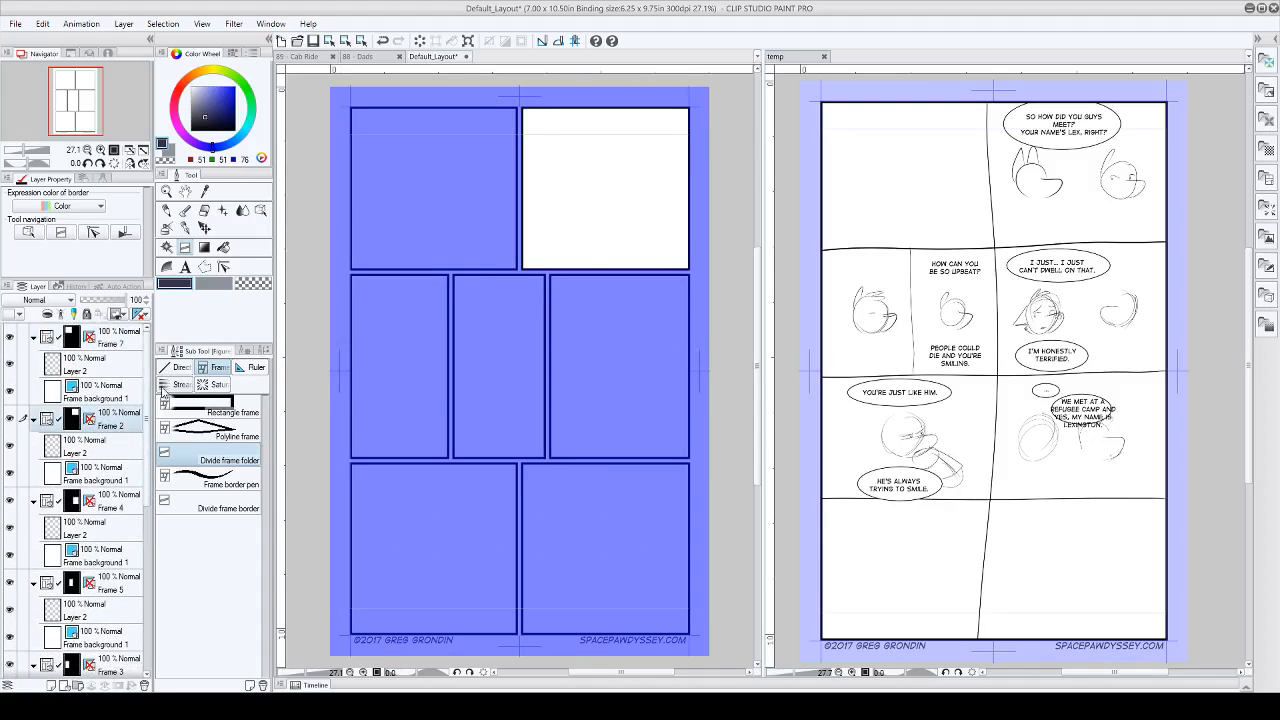
Step: Scribble broad G-pen strokes across the first panel on Layer 2 of the Frame 7 folder to demonstrate the masking
click(102, 363)
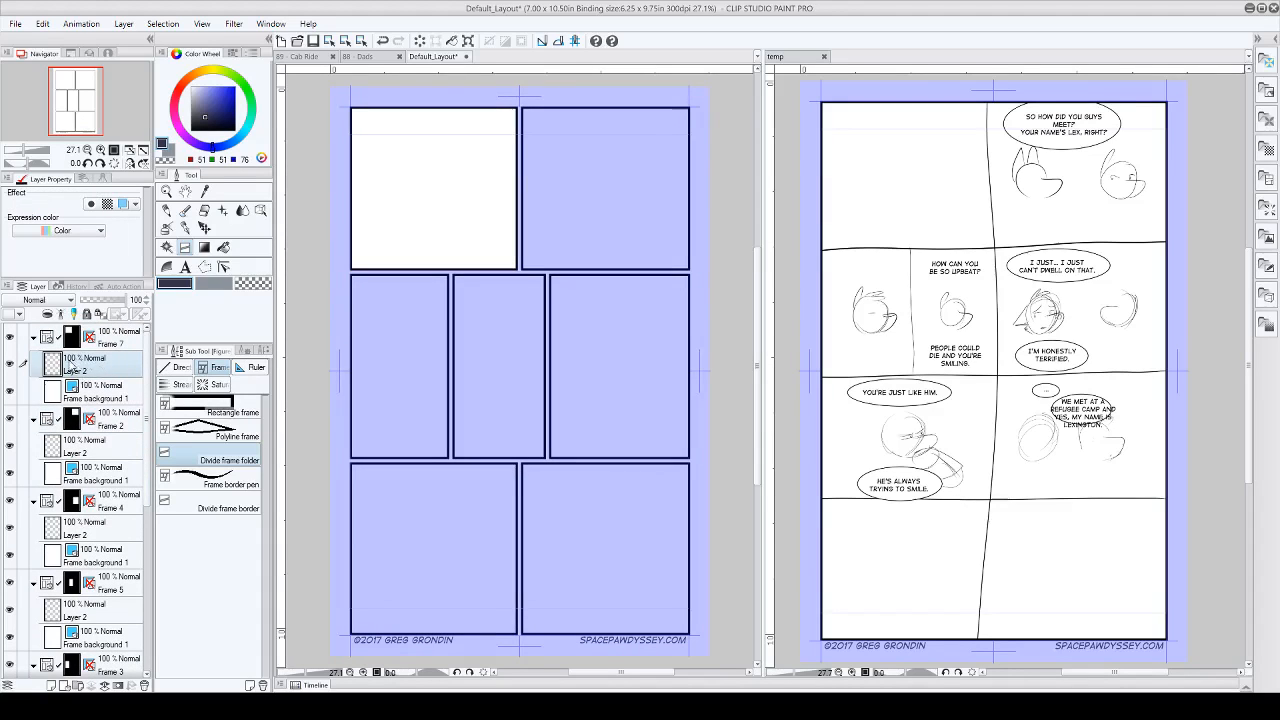
click(185, 228)
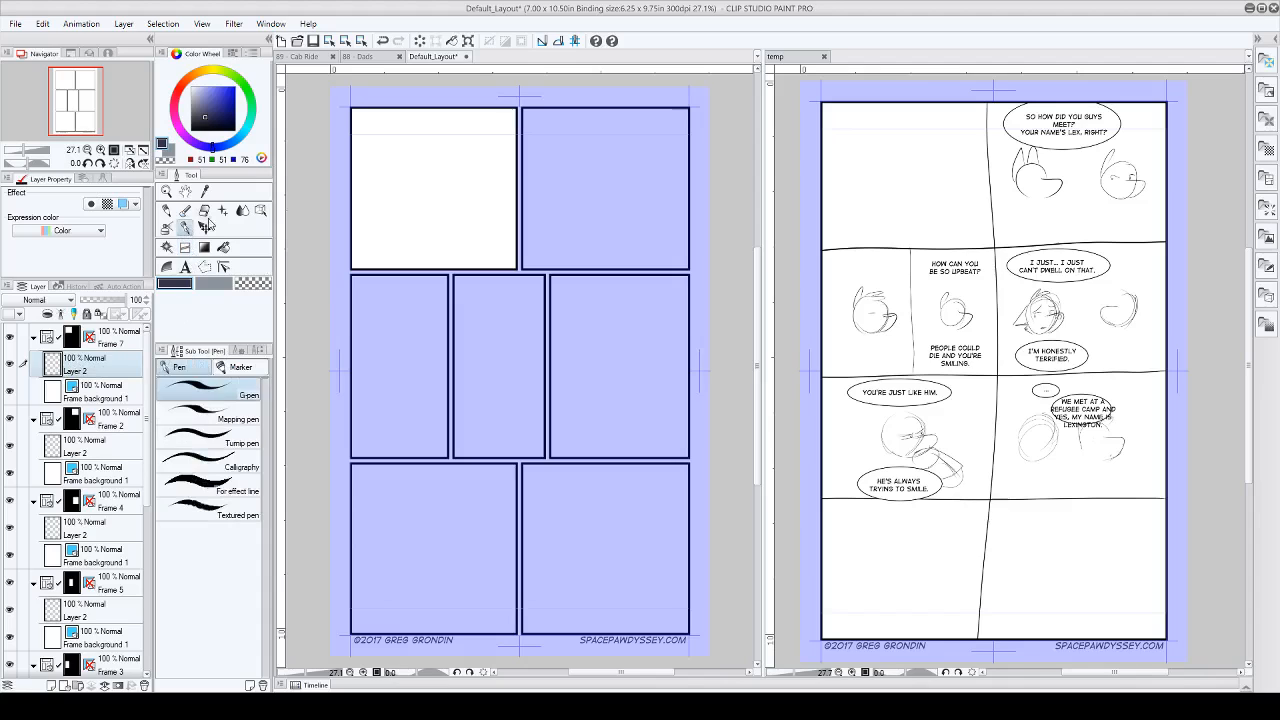
mouse_move(423, 174)
mouse_down()
mouse_move(527, 179)
mouse_move(457, 235)
mouse_move(449, 283)
mouse_move(568, 272)
mouse_move(312, 211)
mouse_move(430, 215)
mouse_move(355, 140)
mouse_move(425, 143)
mouse_move(500, 245)
mouse_move(362, 200)
mouse_move(560, 177)
mouse_move(499, 200)
mouse_move(395, 197)
mouse_move(397, 234)
mouse_up()
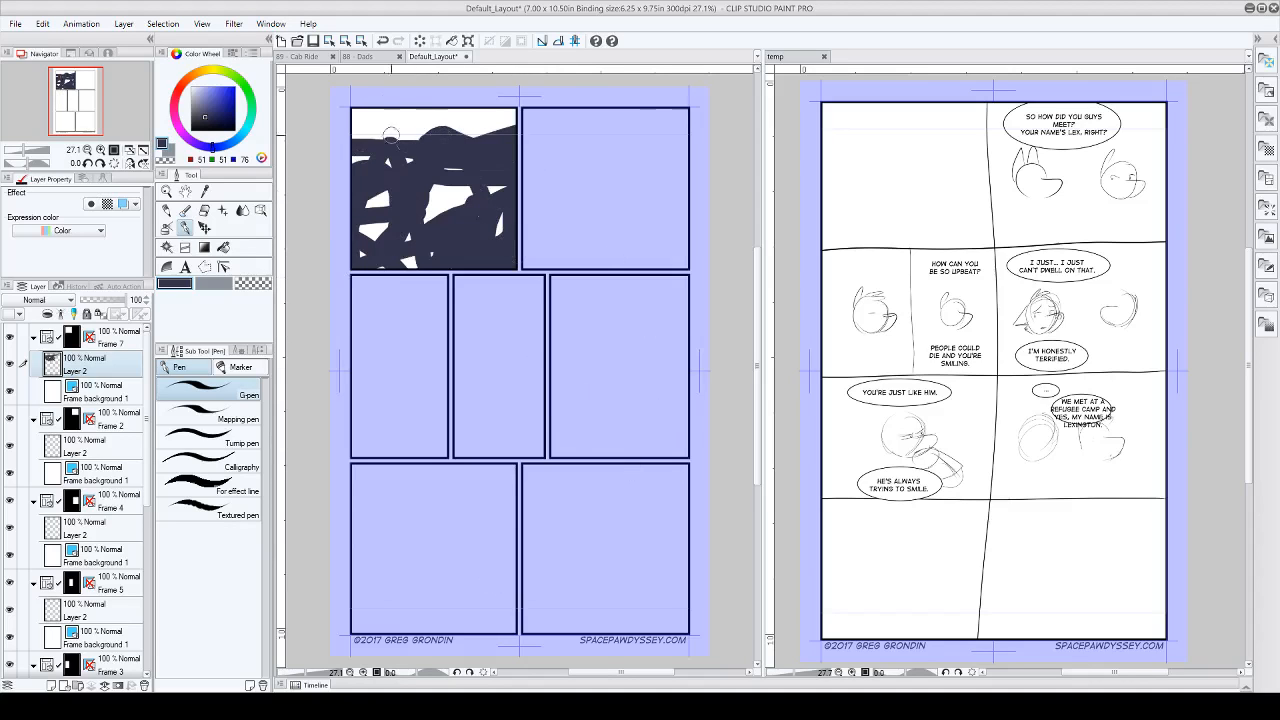
Step: Add the text "Some Dialog" in the empty first panel of the Cab Ride page
click(296, 57)
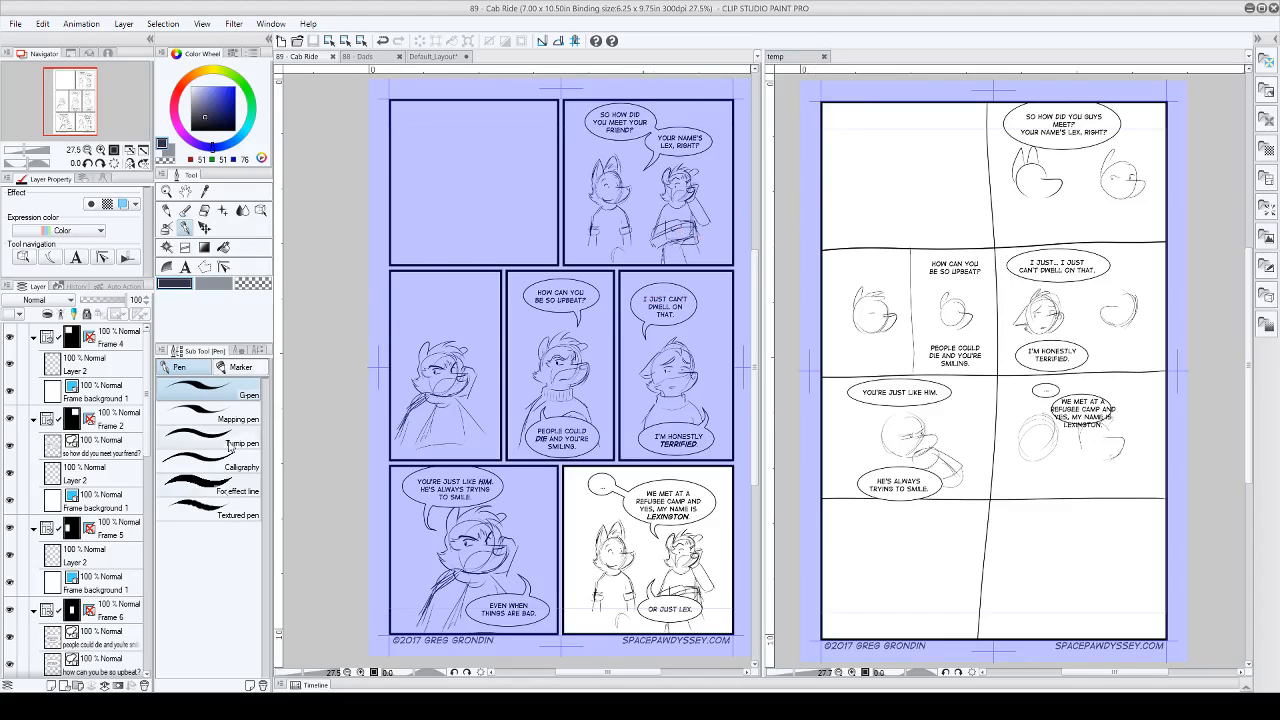
click(185, 268)
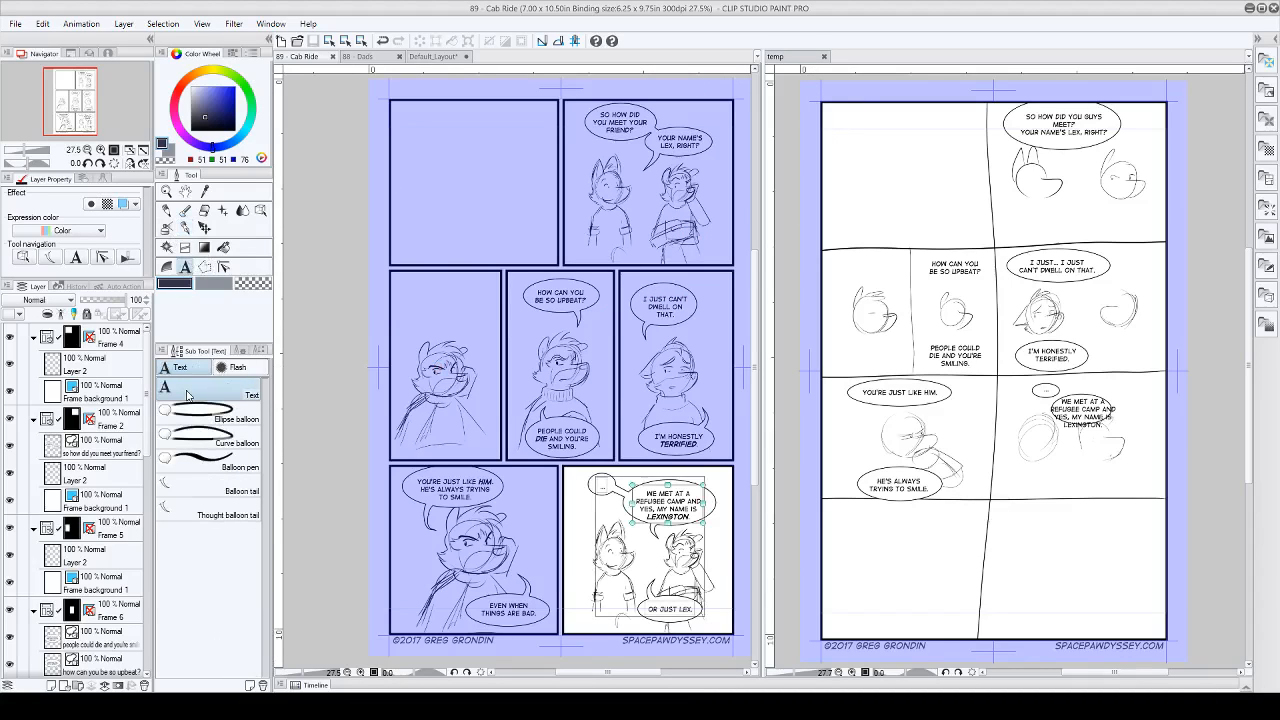
click(436, 154)
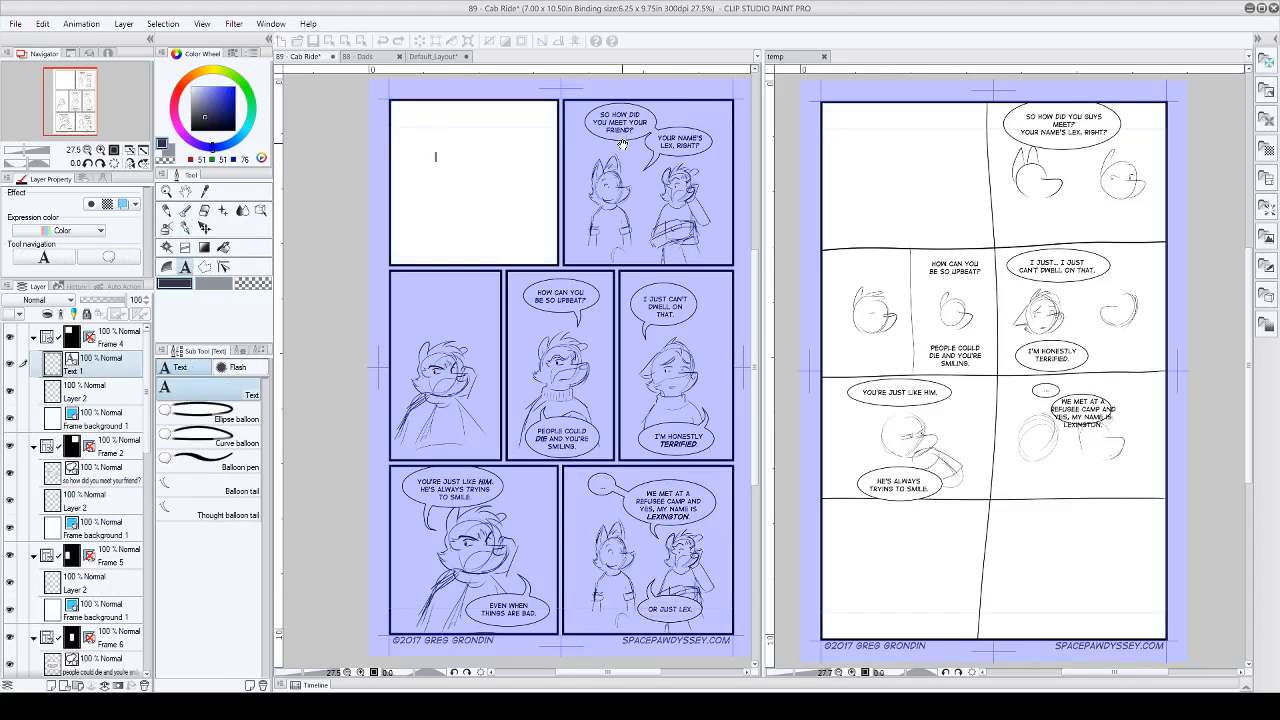
text(SOME DIALOG)
key(shift+Left)
key(shift+Left)
key(shift+Left)
key(shift+Left)
key(shift+Left)
key(shift+Left)
key(shift+Left)
key(shift+Left)
key(shift+Left)
drag(212, 110, 189, 147)
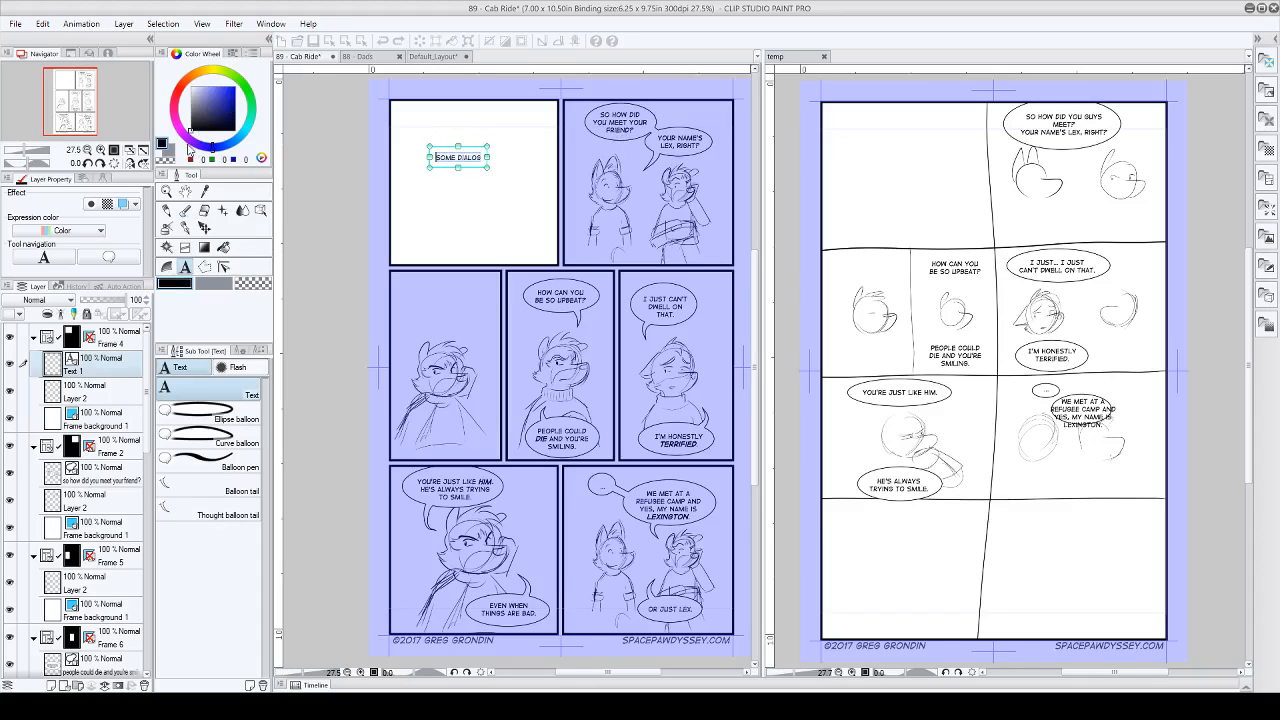
click(431, 218)
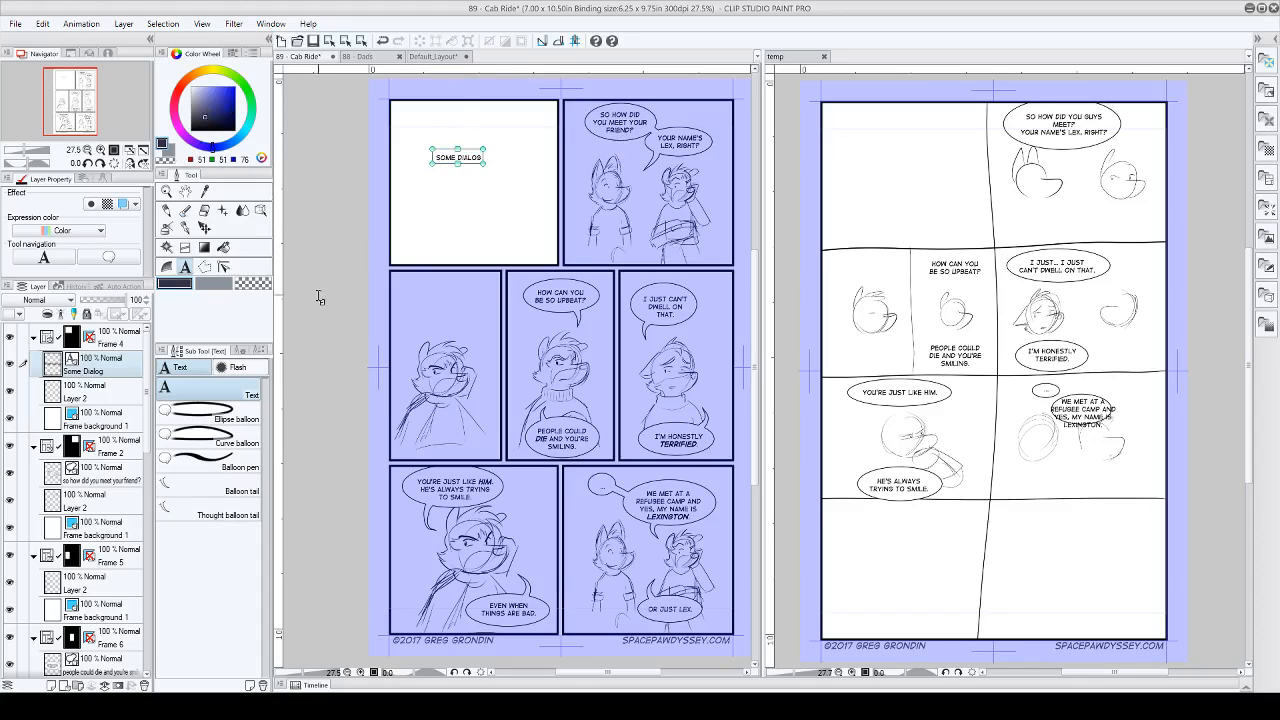
Step: Draw an ellipse balloon around the "Some Dialog" text and nudge the text inside it
click(232, 424)
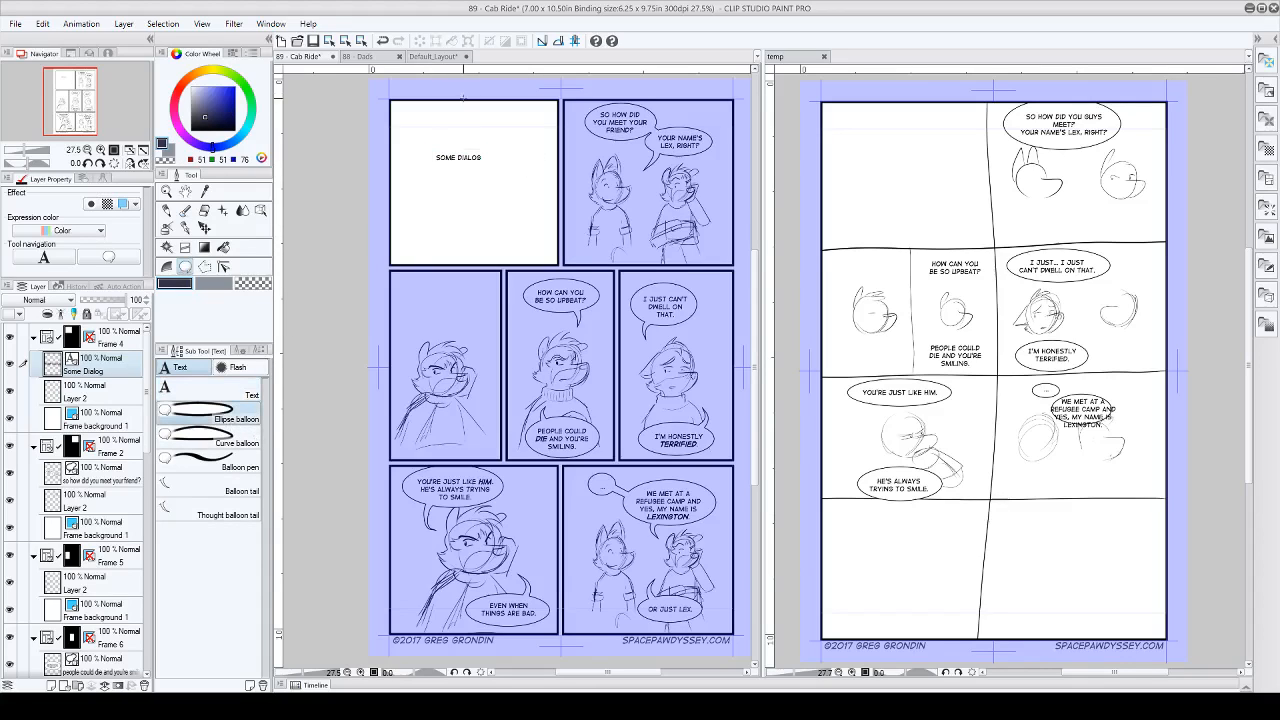
drag(421, 139, 496, 176)
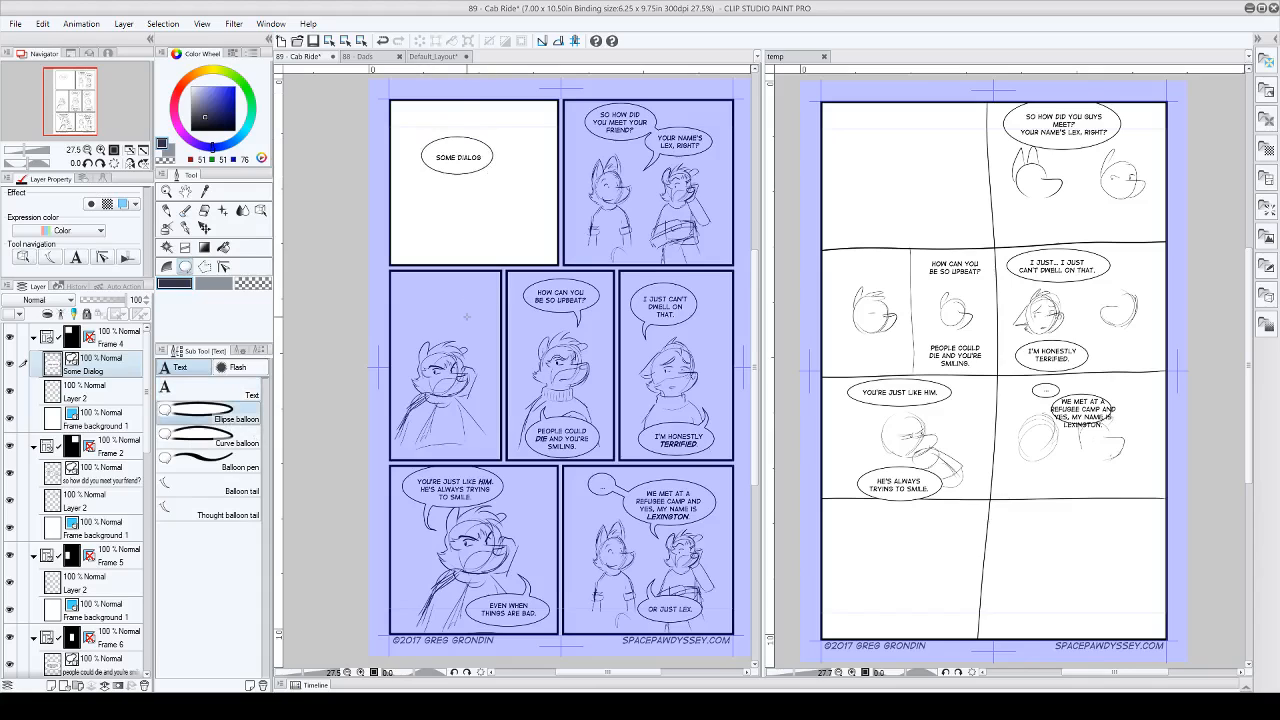
click(259, 212)
click(456, 161)
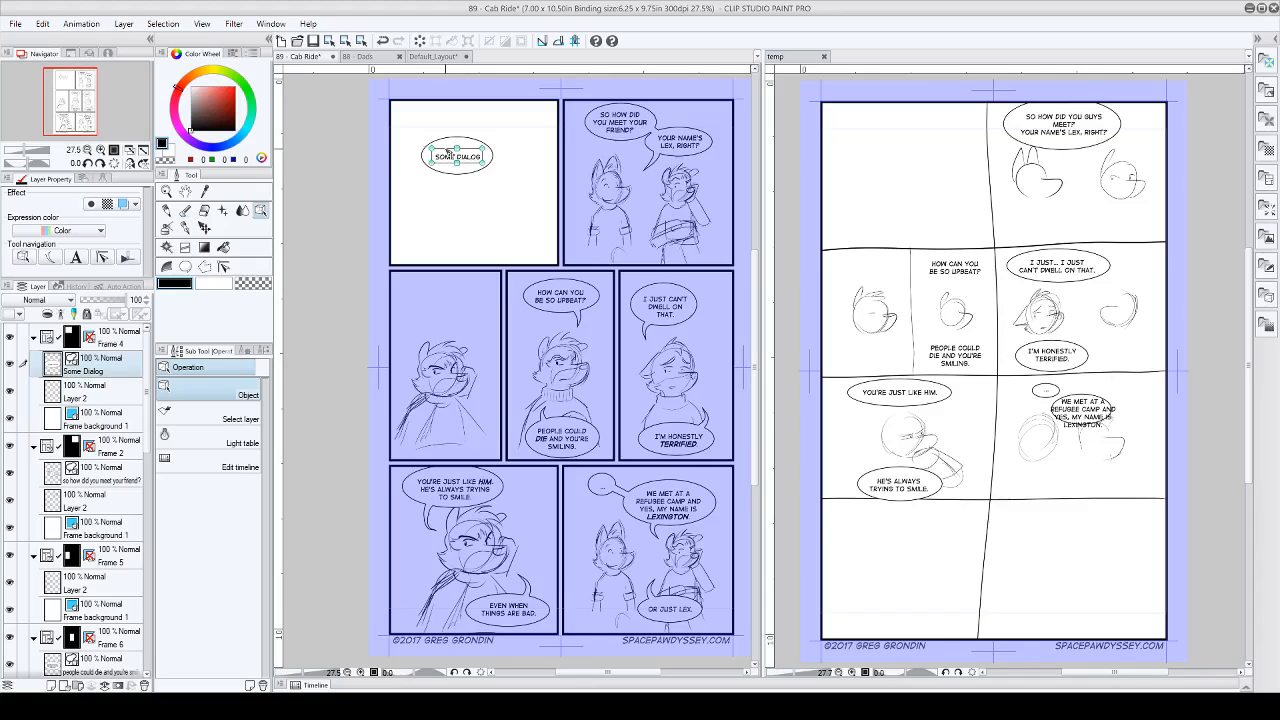
Step: Add a curved balloon tail running down and to the right from the "Some Dialog" balloon
click(185, 266)
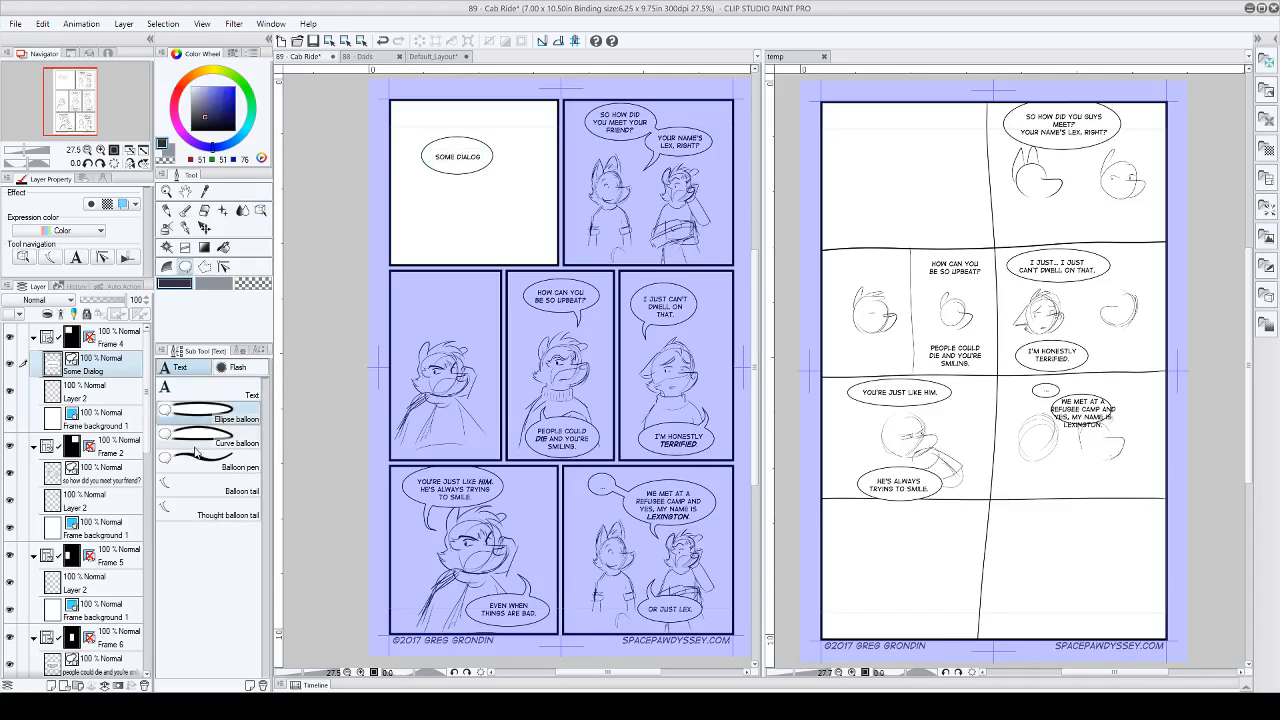
click(191, 488)
drag(462, 176, 487, 193)
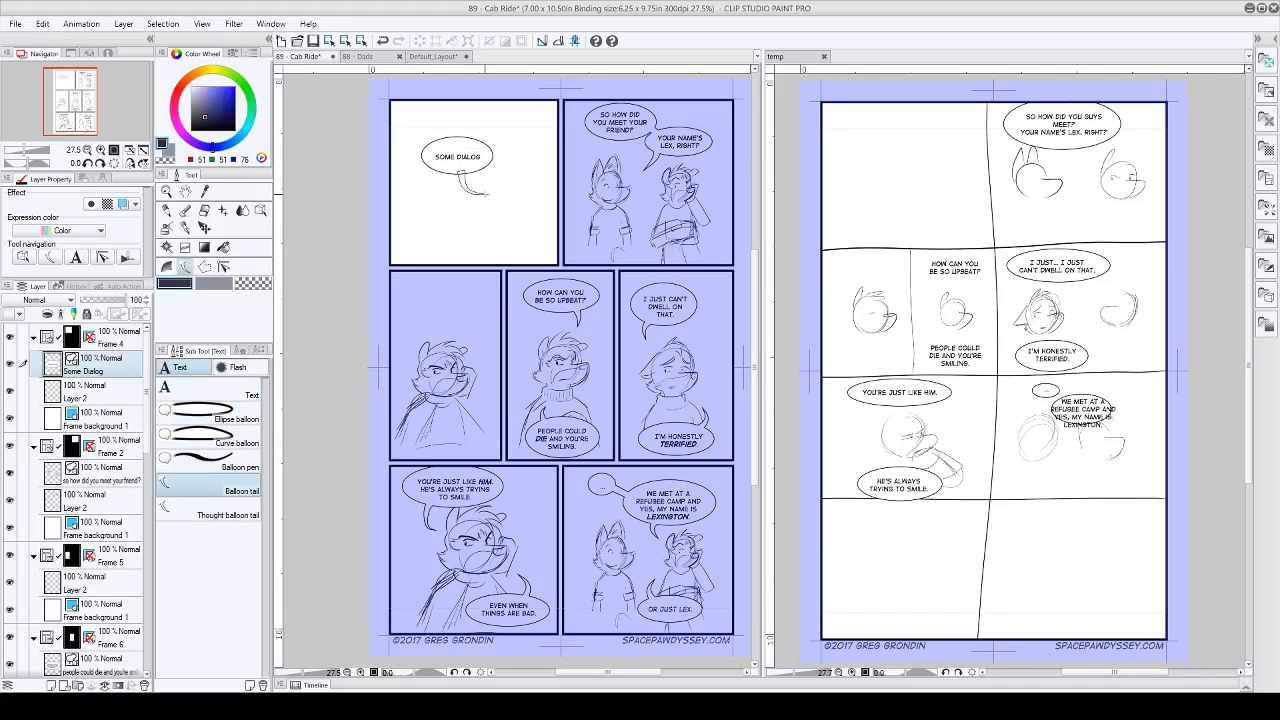
Step: Try adding a zigzag balloon tail running down from the "Some Dialog" balloon in the first panel
key(Delete)
double_click(488, 193)
mouse_move(443, 168)
mouse_down()
mouse_move(481, 201)
mouse_move(433, 208)
mouse_move(478, 237)
mouse_up()
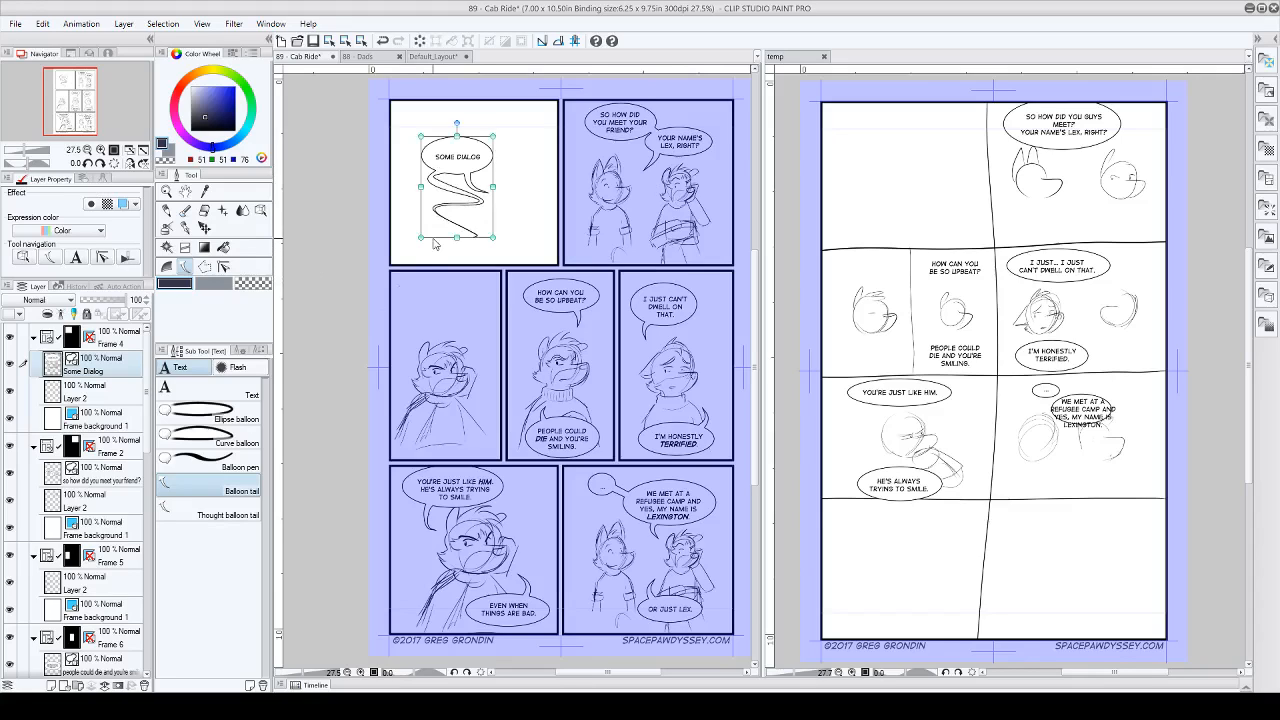
key(ctrl+z)
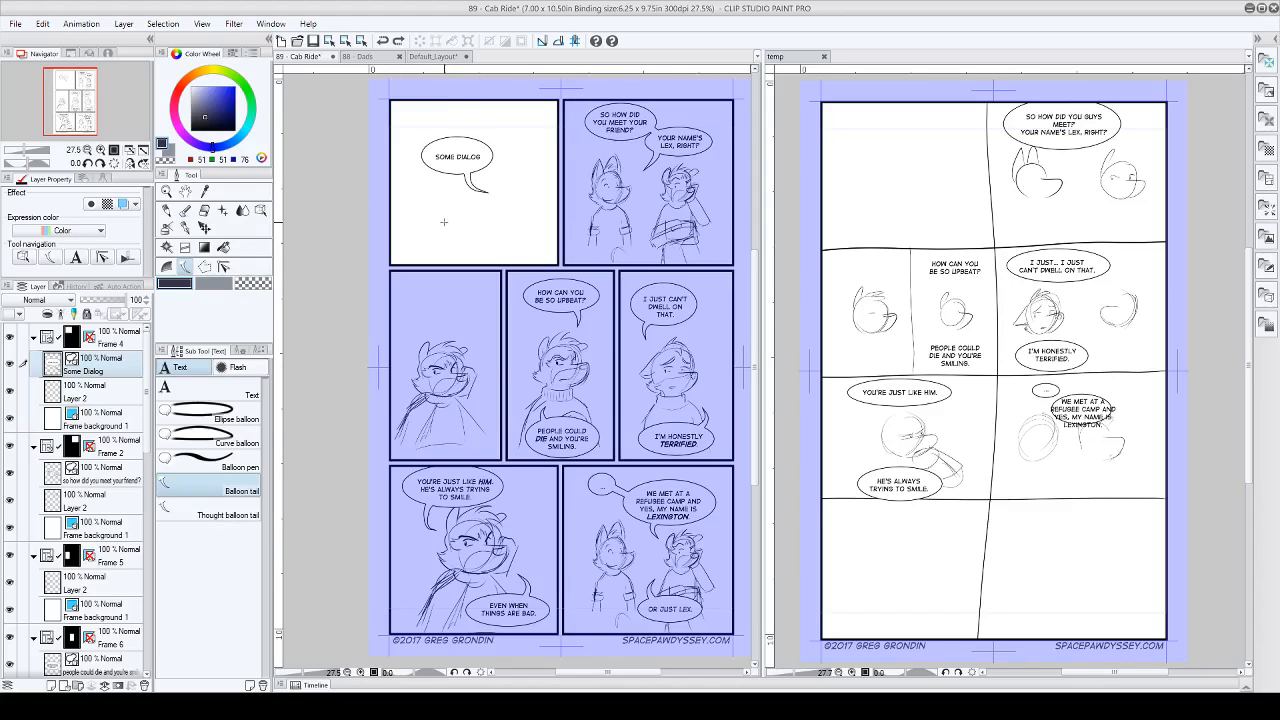
Step: Undo the curved balloon tail, the ellipse balloon and the "Some Dialog" text in the first panel
key(ctrl+z)
key(ctrl+z)
key(ctrl+z)
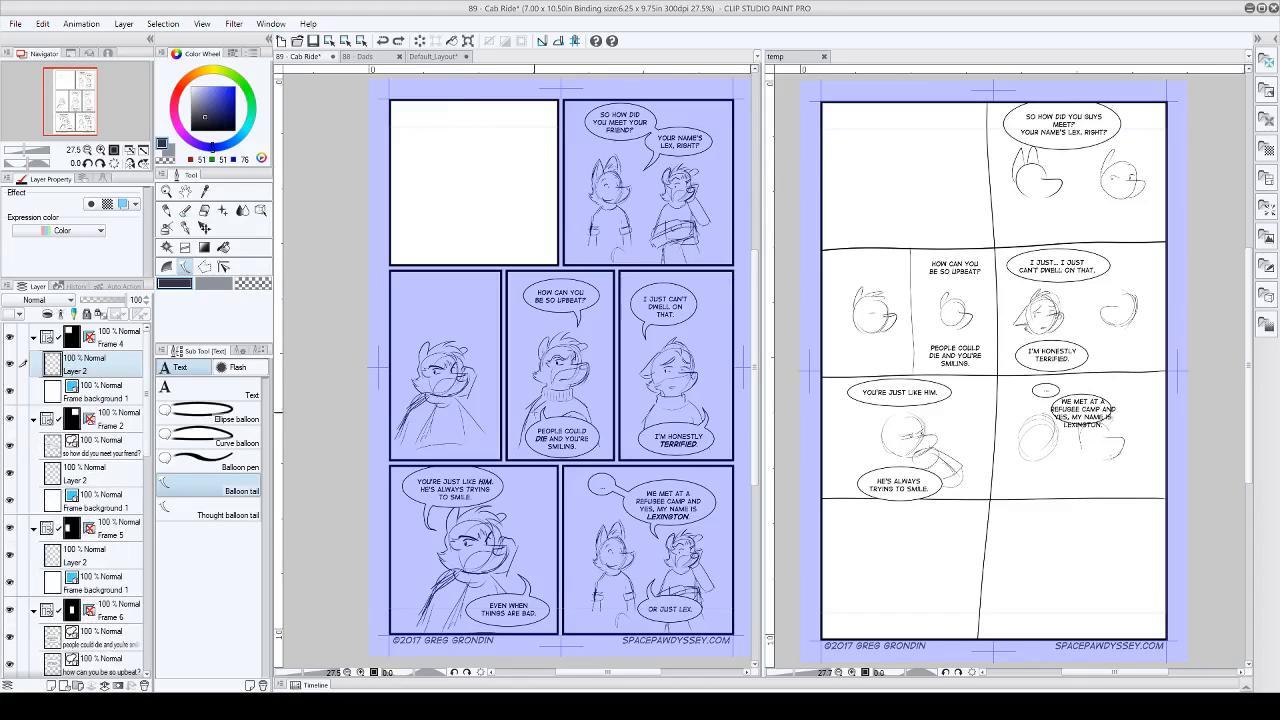
Step: Make Layer 2 in the Frame 2 folder, the sketch of the two characters meeting, the active layer
scroll(706, 172, up, 4)
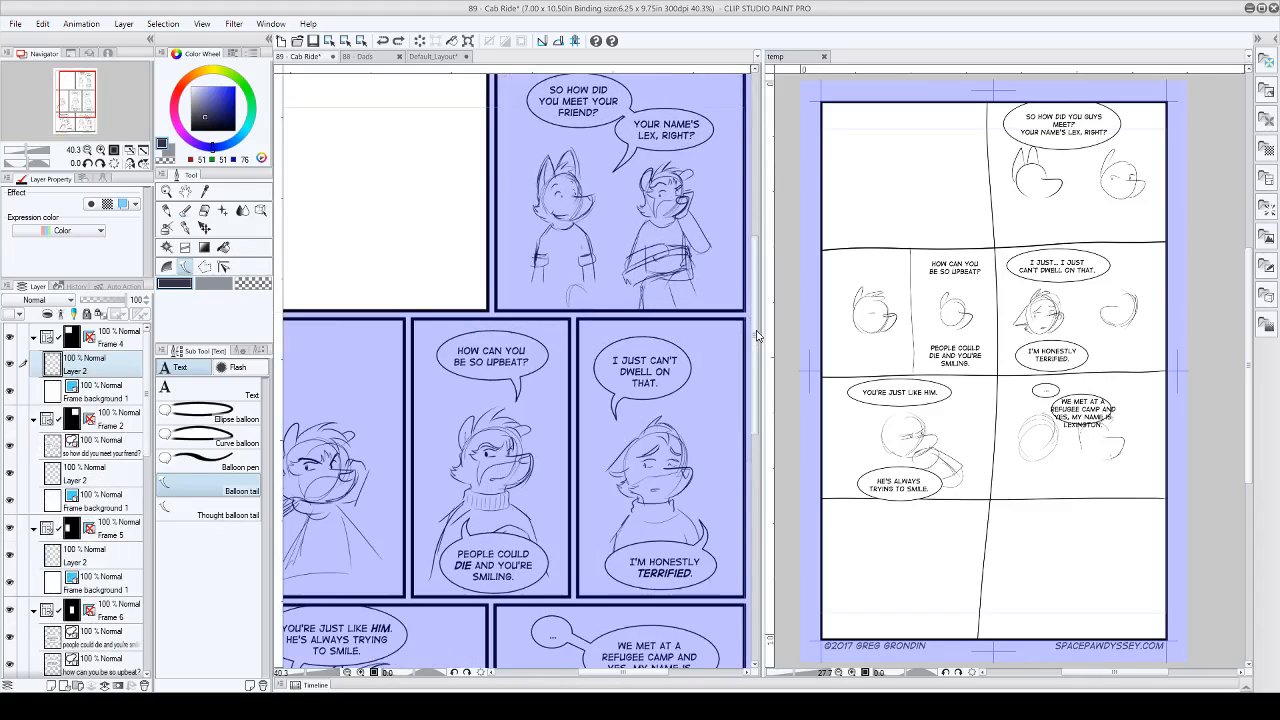
mouse_move(757, 332)
mouse_down()
mouse_move(755, 272)
mouse_move(757, 311)
mouse_up()
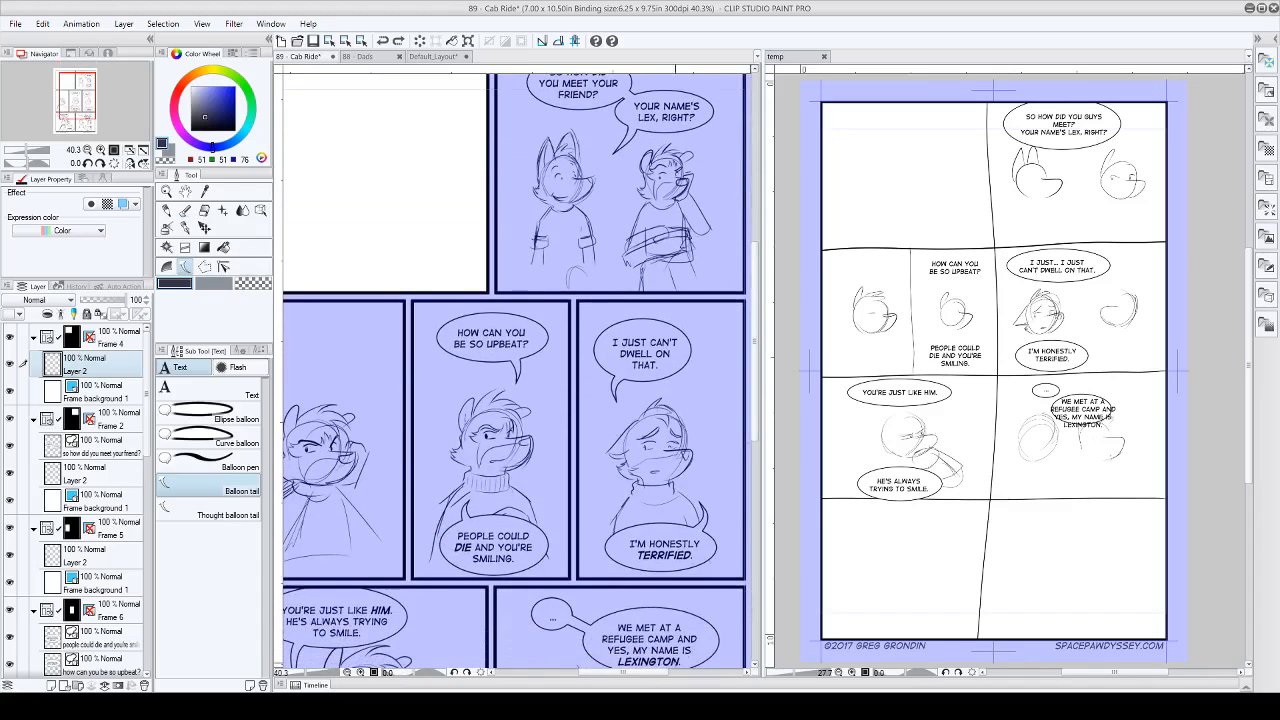
drag(653, 673, 618, 673)
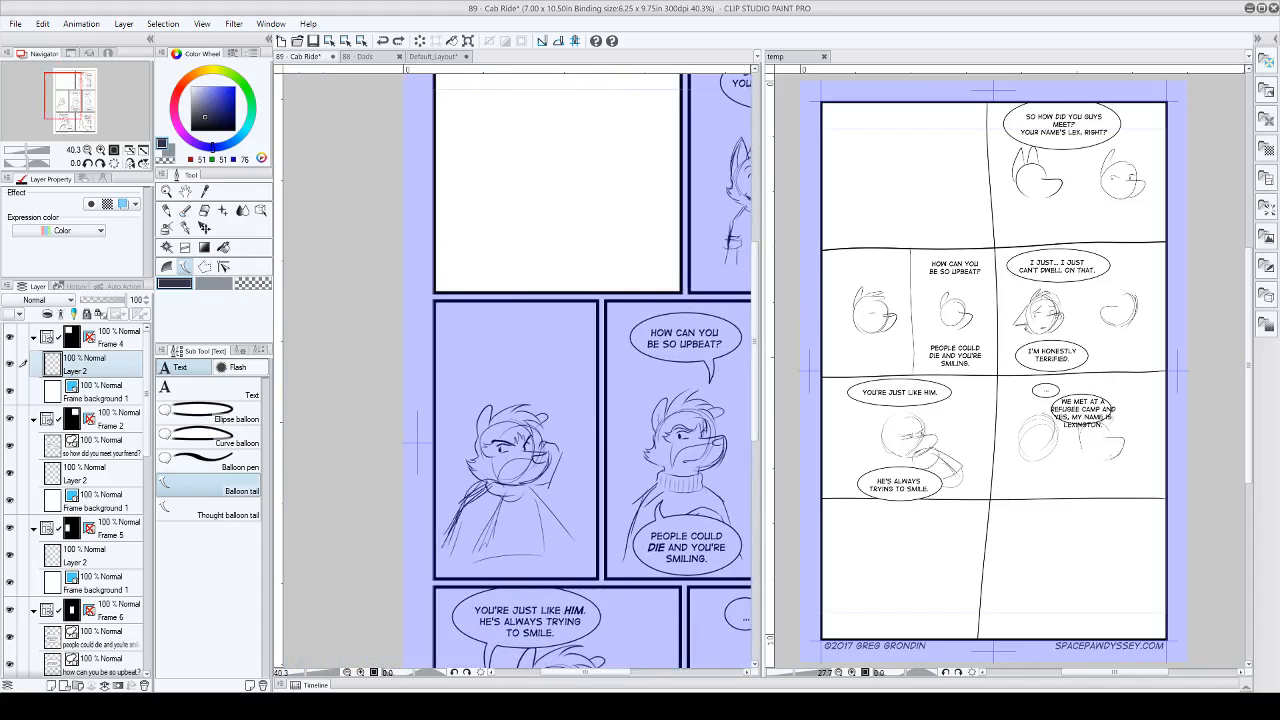
mouse_move(757, 404)
mouse_down()
mouse_move(757, 478)
mouse_move(757, 404)
mouse_up()
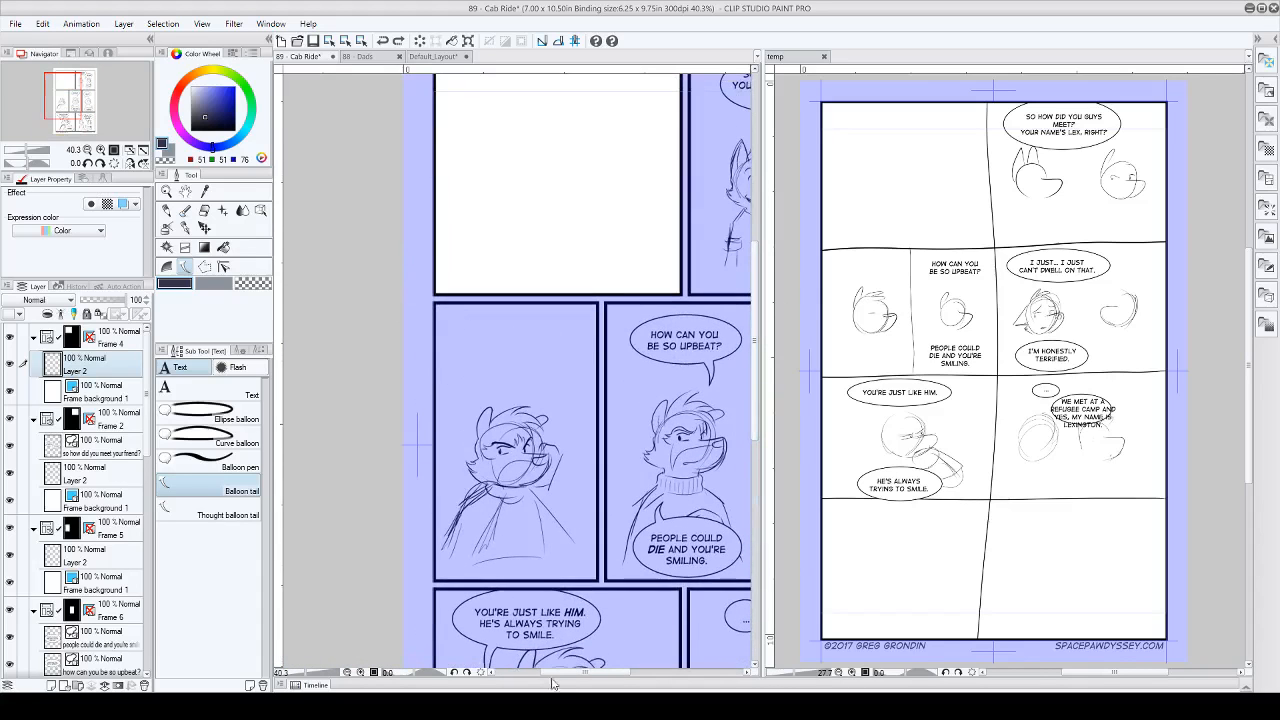
drag(600, 673, 656, 673)
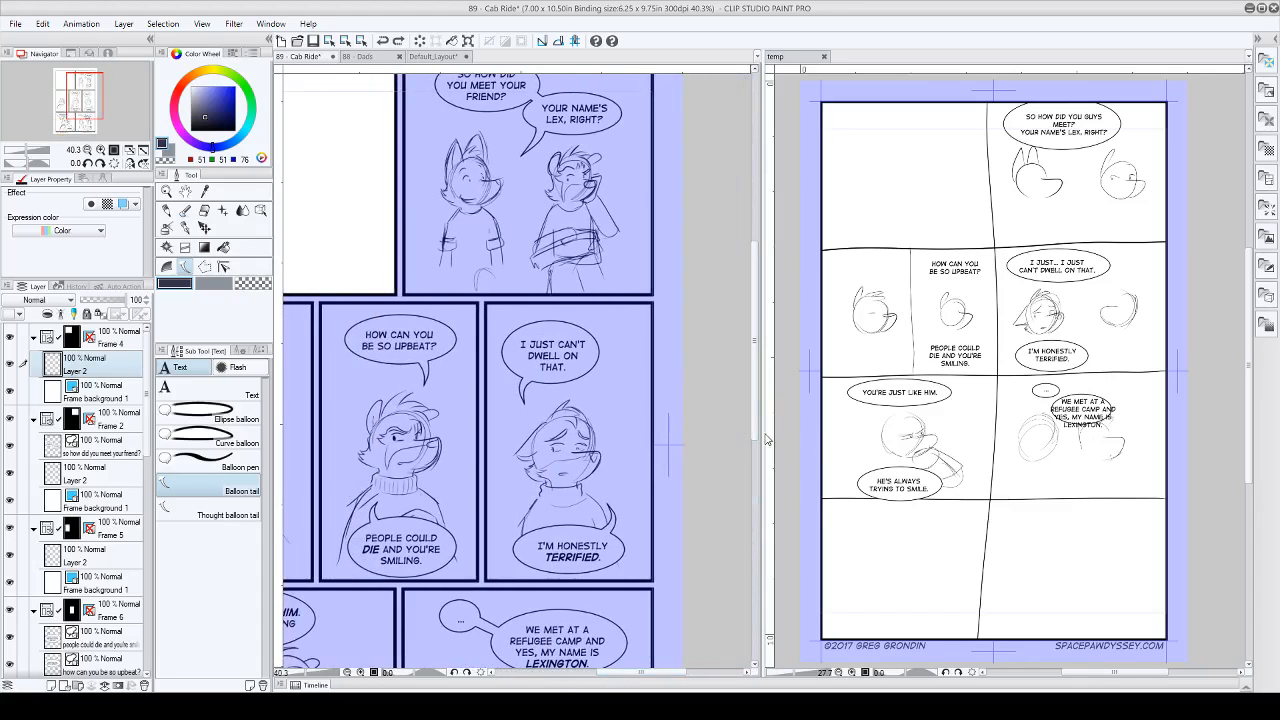
drag(758, 428, 759, 357)
scroll(601, 431, up, 1)
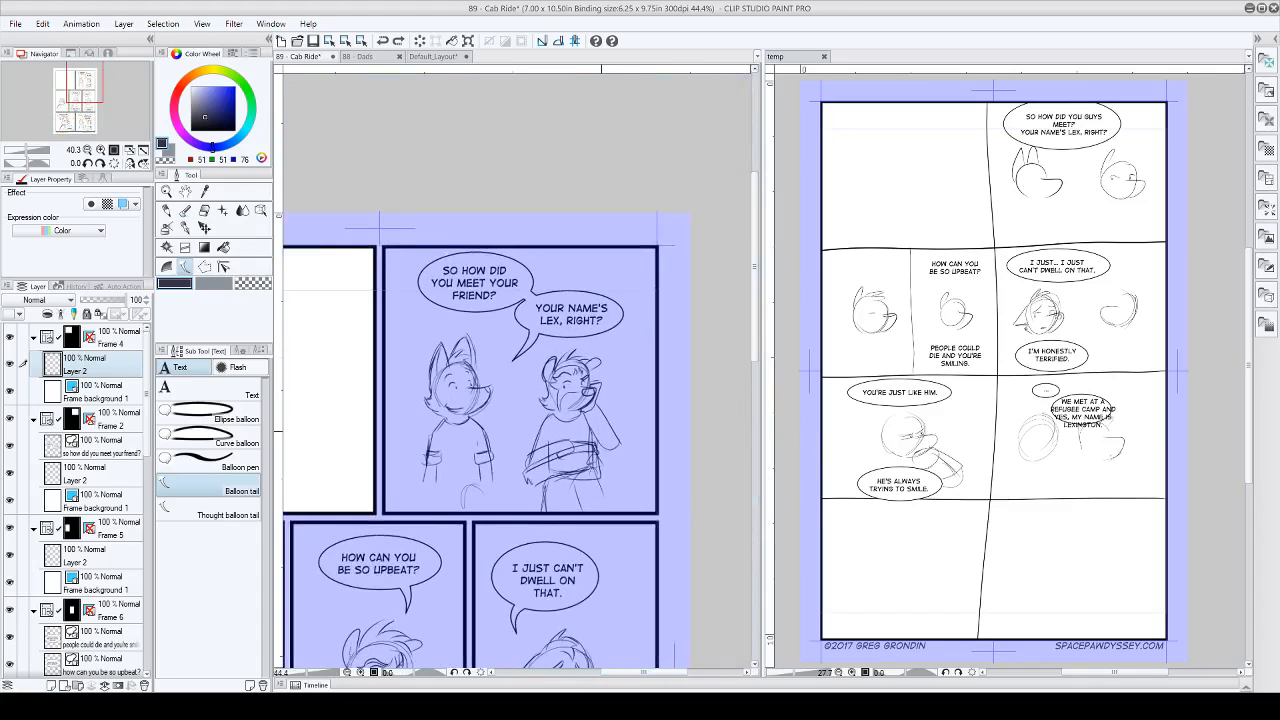
scroll(594, 460, up, 2)
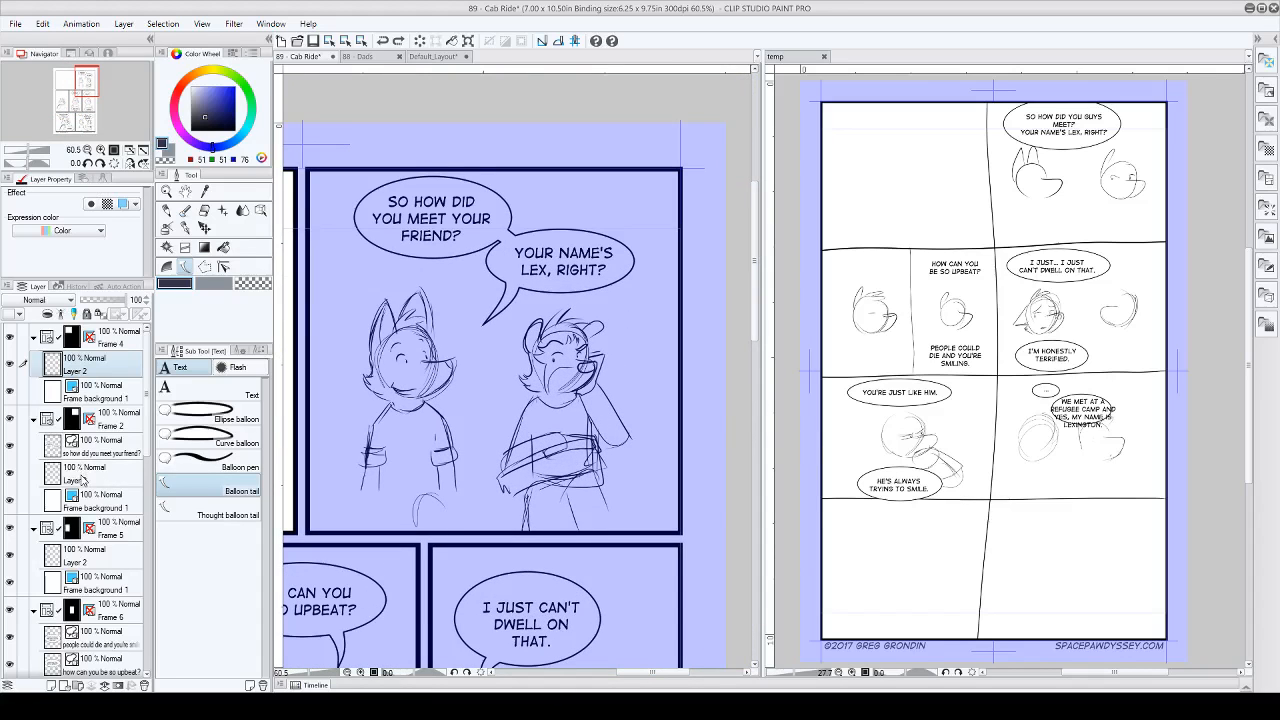
click(84, 476)
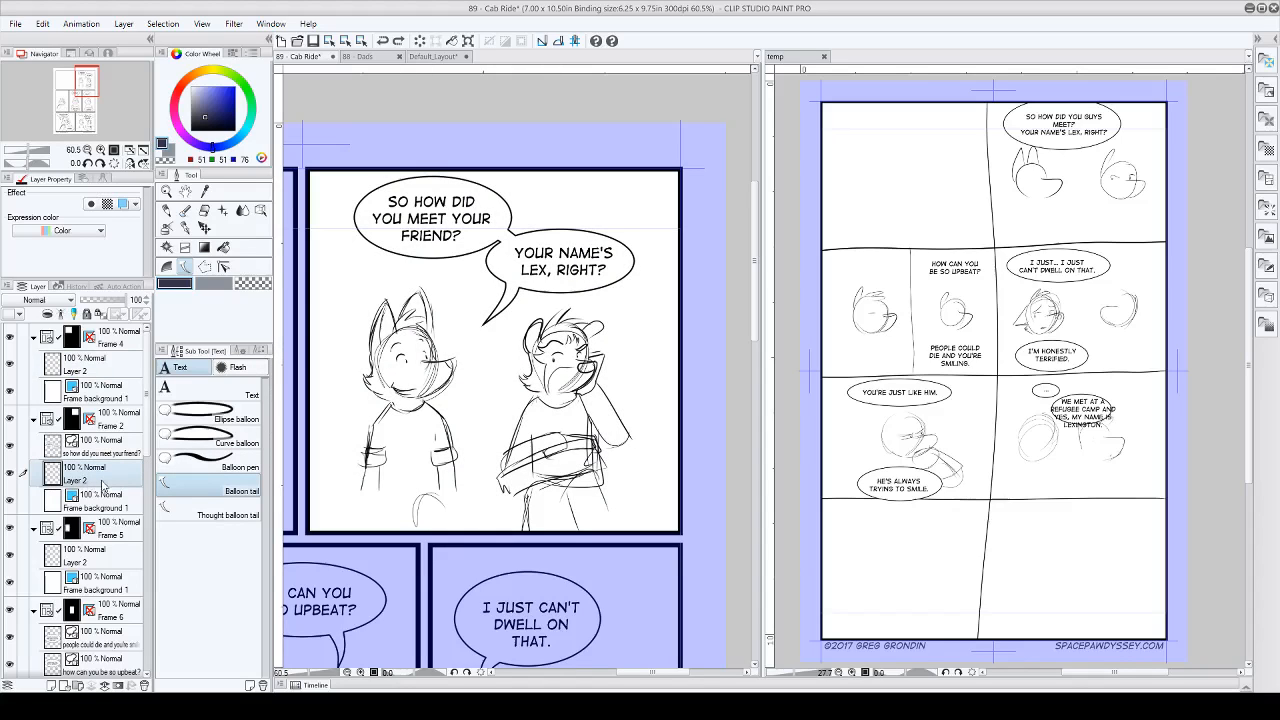
Step: Set up the G-pen for inking with a brush size of 15 and black as the drawing colour
click(185, 228)
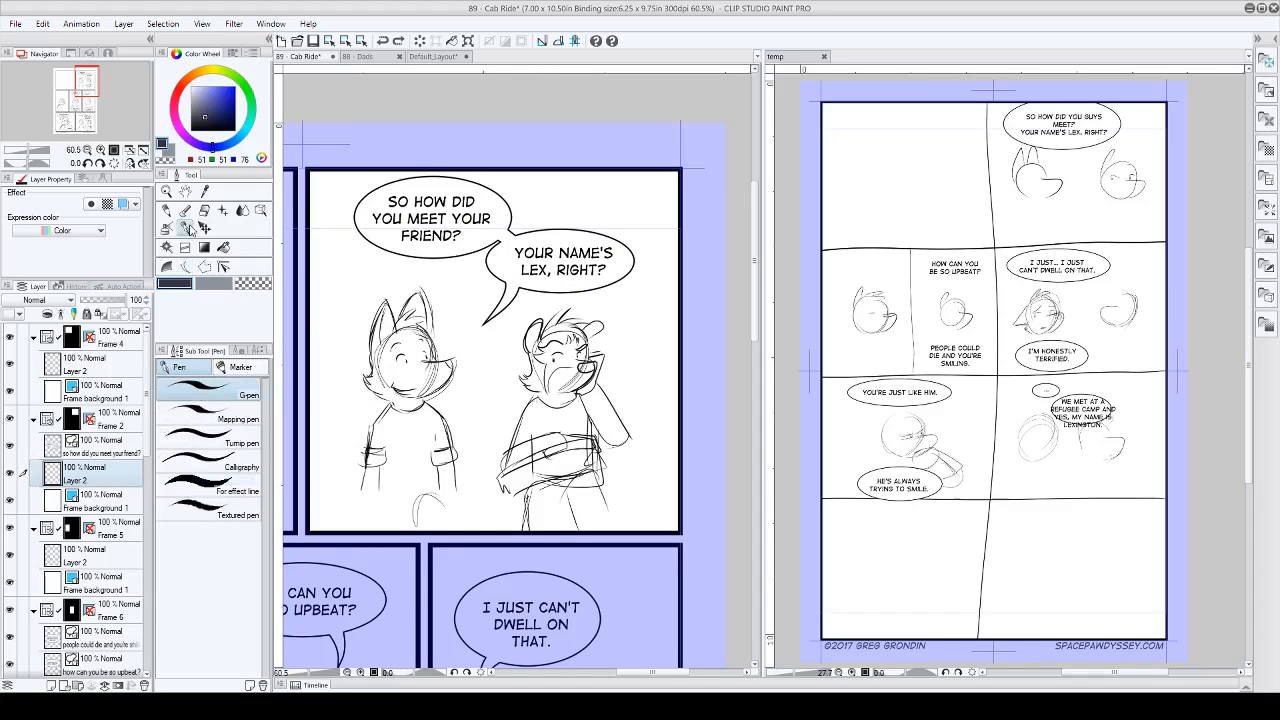
click(239, 350)
drag(204, 401, 198, 399)
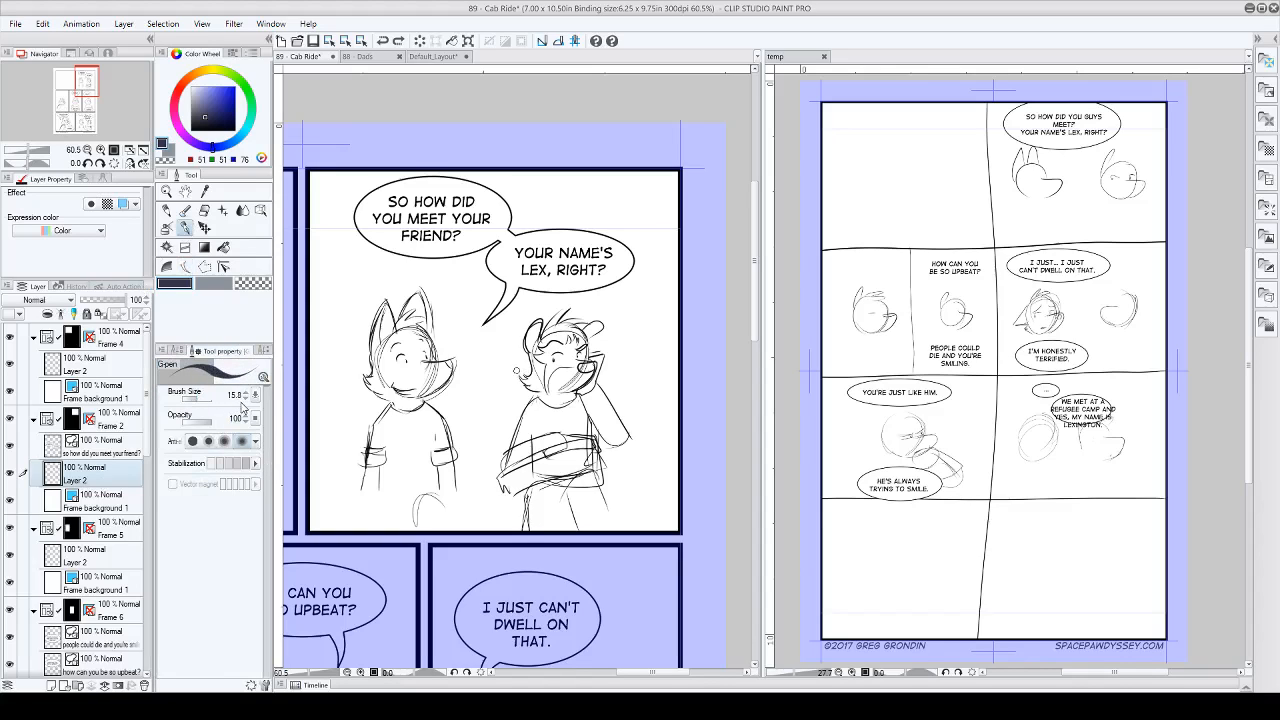
click(244, 399)
click(244, 399)
click(244, 399)
click(245, 397)
click(245, 397)
click(206, 127)
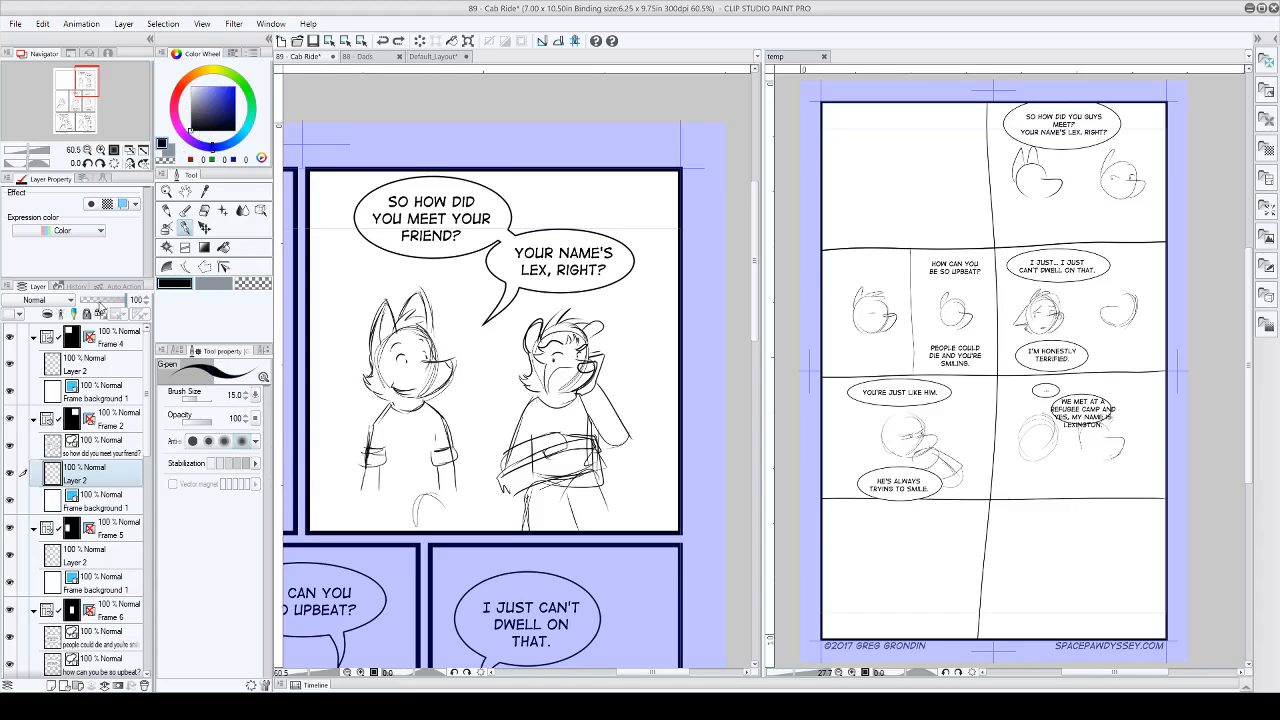
Step: Lower the Frame 2 sketch layer's opacity to 26% and add a new vector layer above it for inks
drag(100, 302, 93, 300)
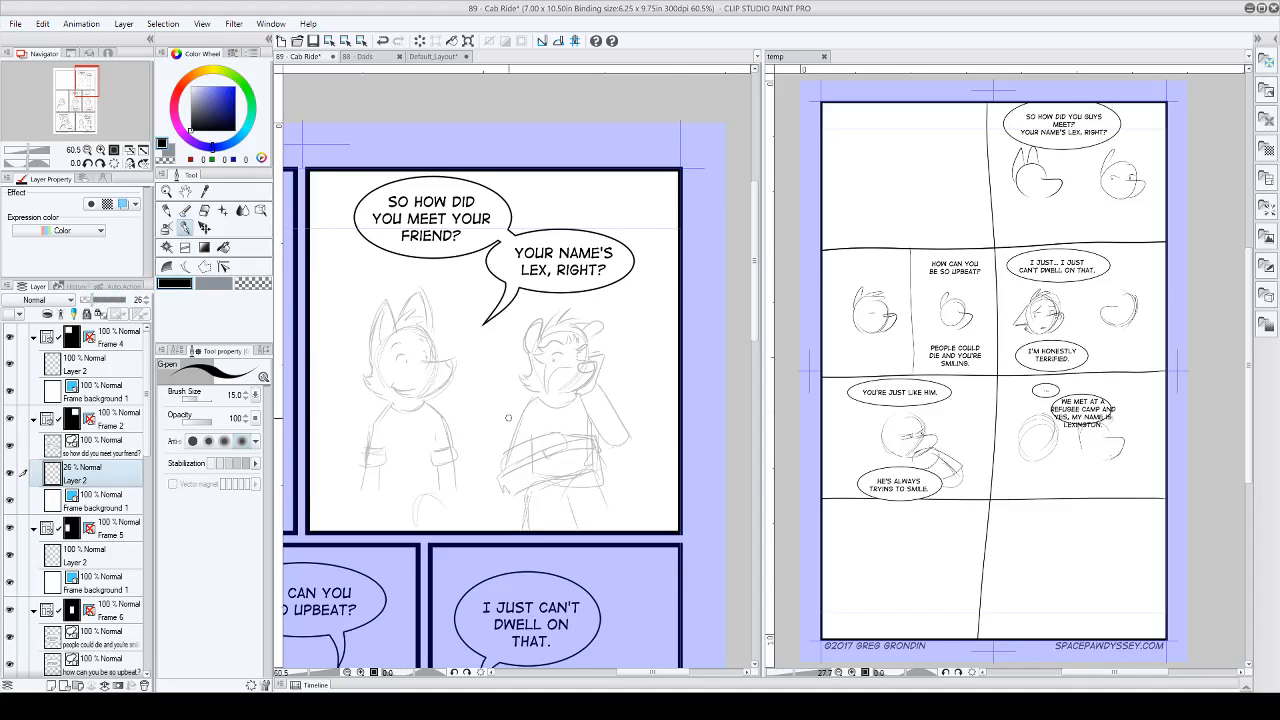
click(62, 686)
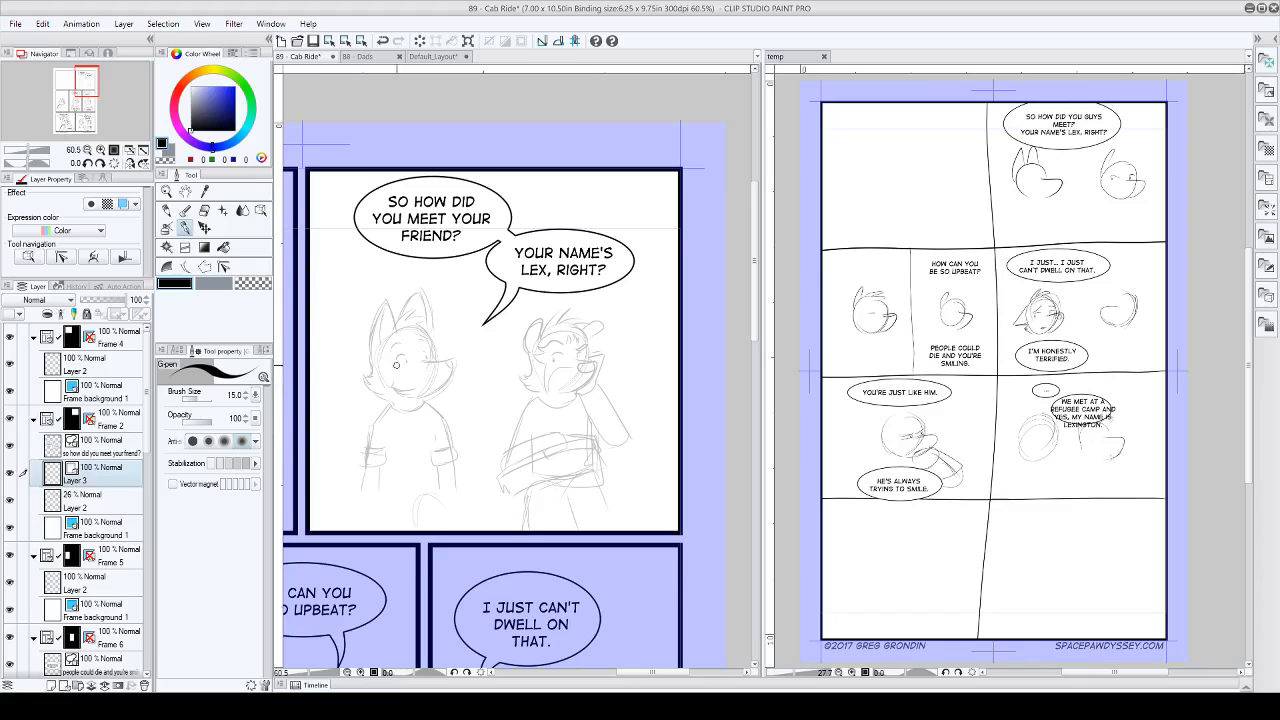
Step: Ink the first character's eyes, muzzle, nose and eyebrows over the faded sketch on Layer 3
scroll(424, 402, up, 3)
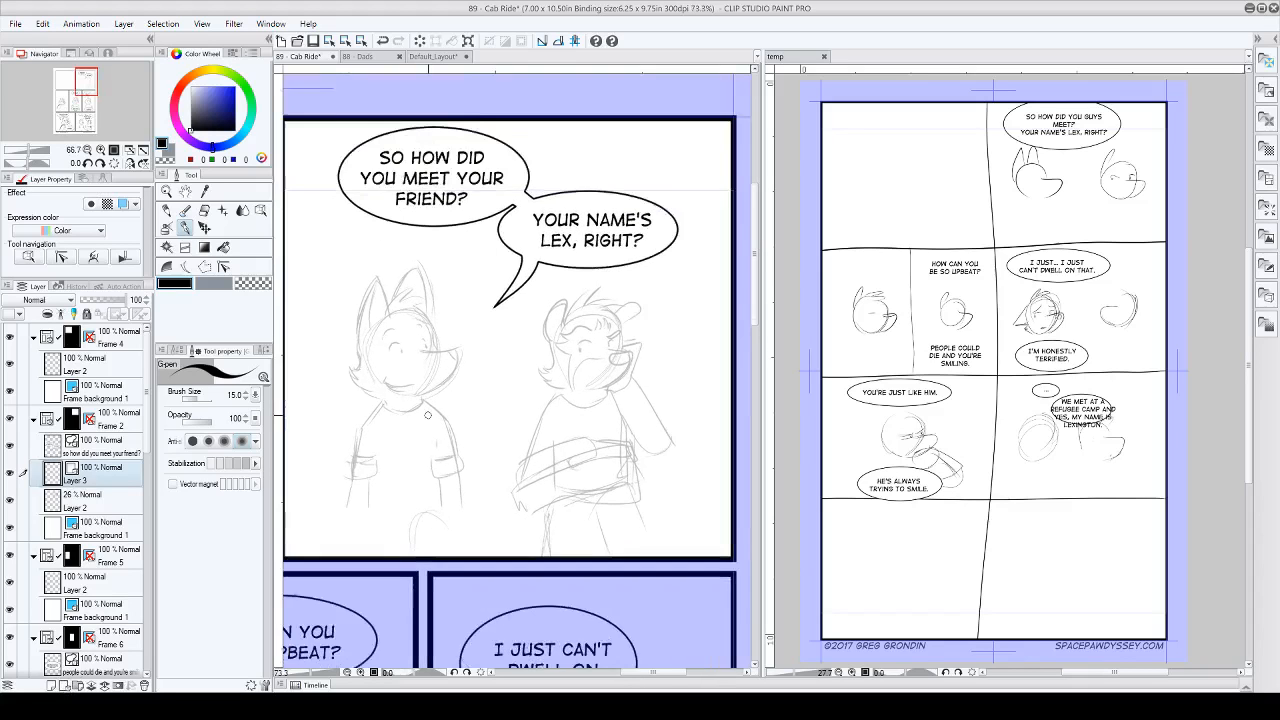
scroll(384, 360, up, 4)
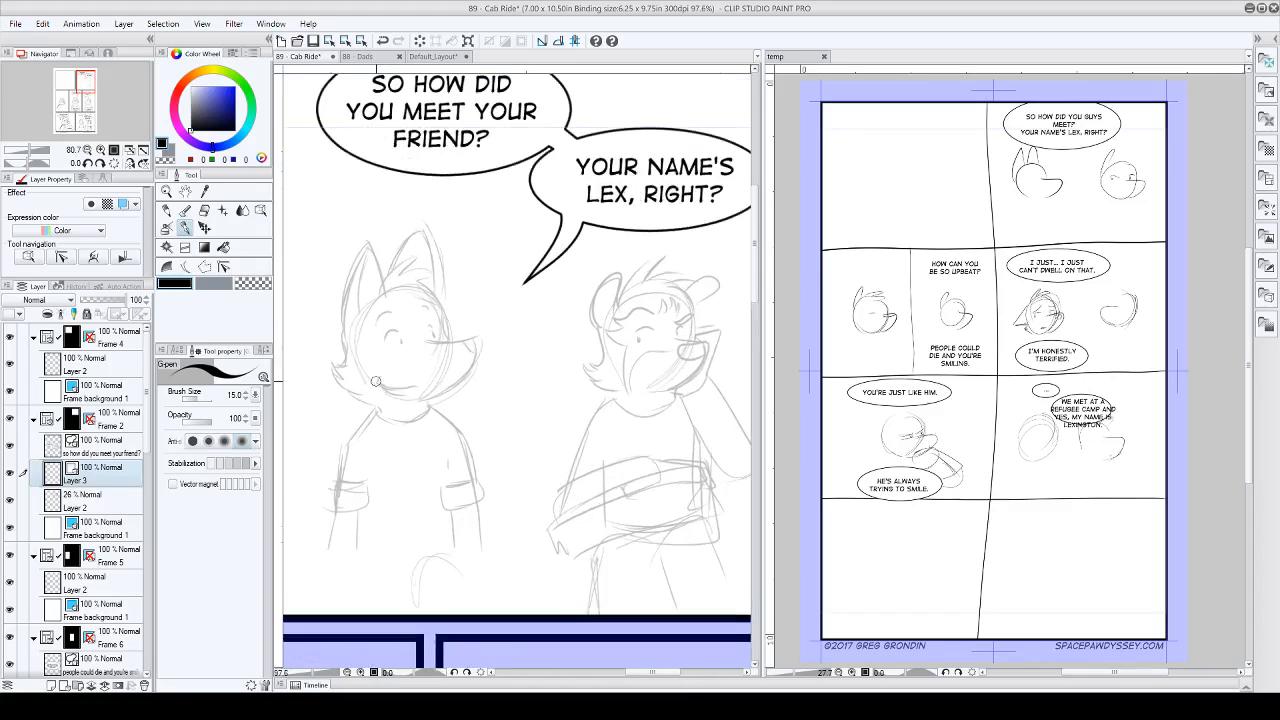
scroll(377, 381, up, 1)
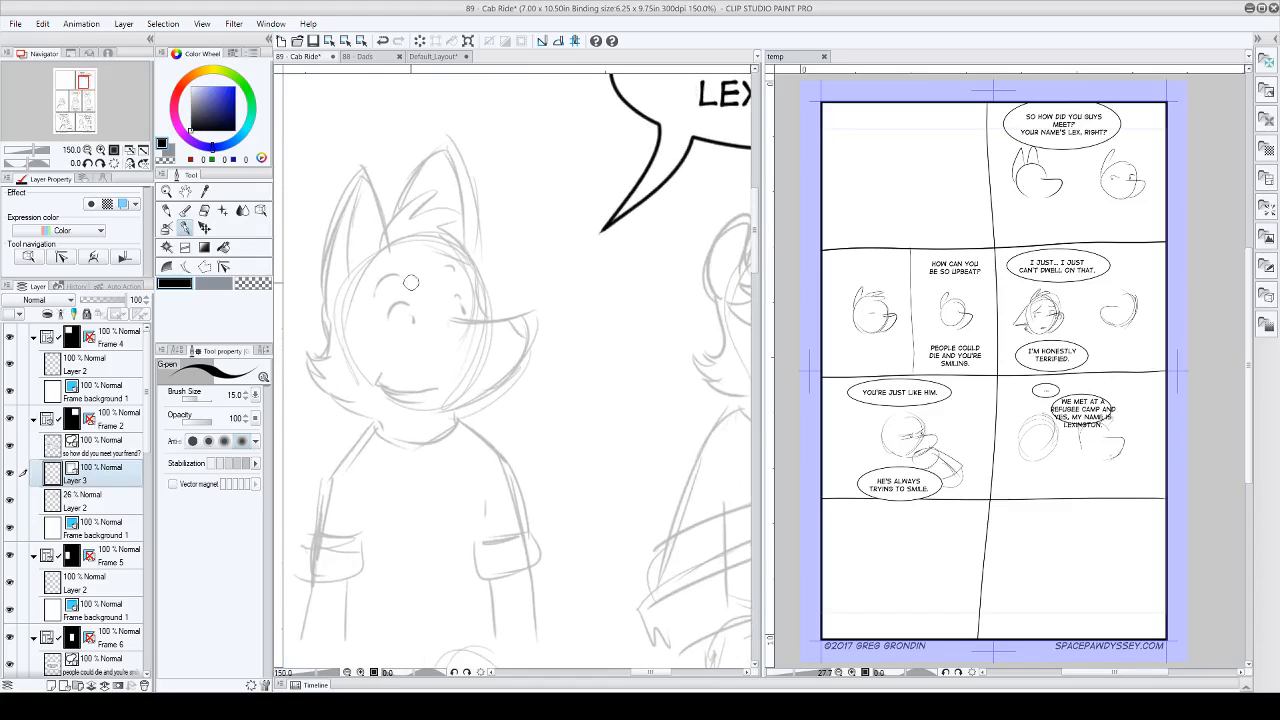
mouse_move(411, 303)
mouse_down()
mouse_move(387, 317)
mouse_move(410, 330)
mouse_move(561, 310)
mouse_move(556, 350)
mouse_move(482, 420)
mouse_move(443, 424)
mouse_up()
scroll(401, 302, up, 1)
scroll(401, 302, up, 1)
mouse_move(530, 326)
mouse_down()
mouse_move(532, 338)
mouse_move(563, 335)
mouse_up()
mouse_move(476, 298)
mouse_down()
mouse_move(456, 304)
mouse_move(475, 316)
mouse_up()
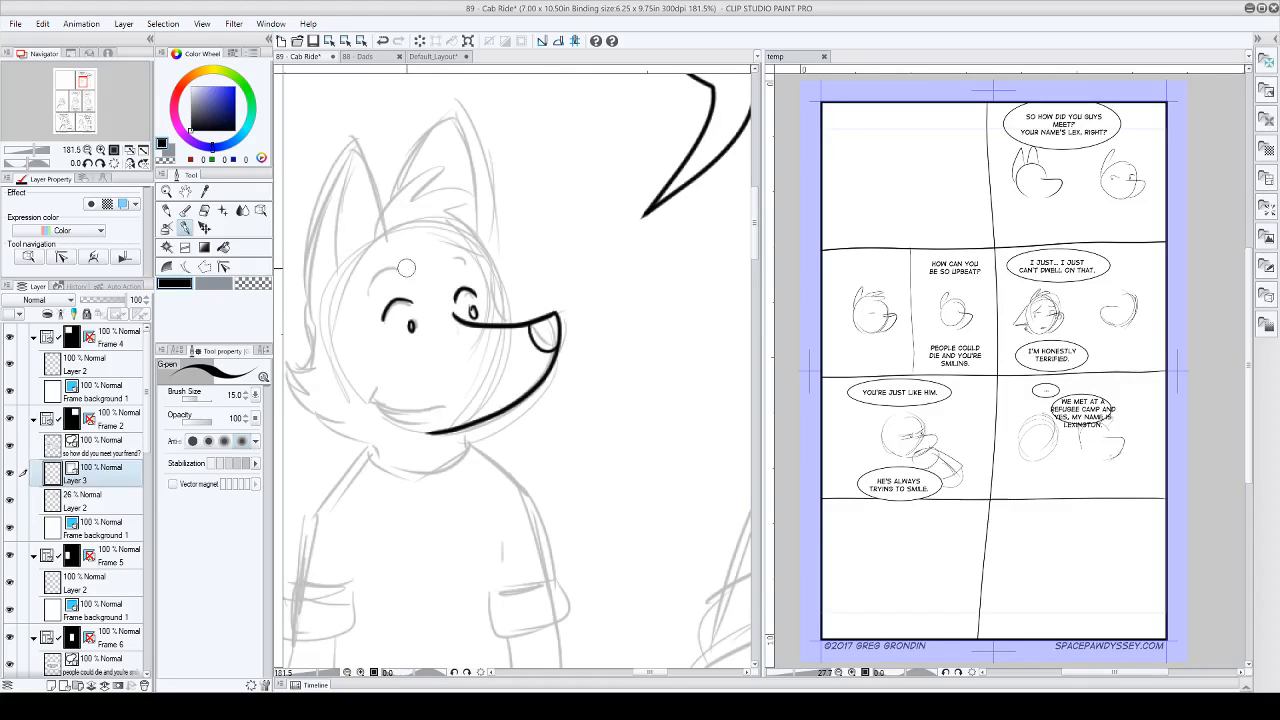
mouse_move(406, 272)
mouse_down()
mouse_move(369, 285)
mouse_move(385, 262)
mouse_move(459, 248)
mouse_move(475, 264)
mouse_up()
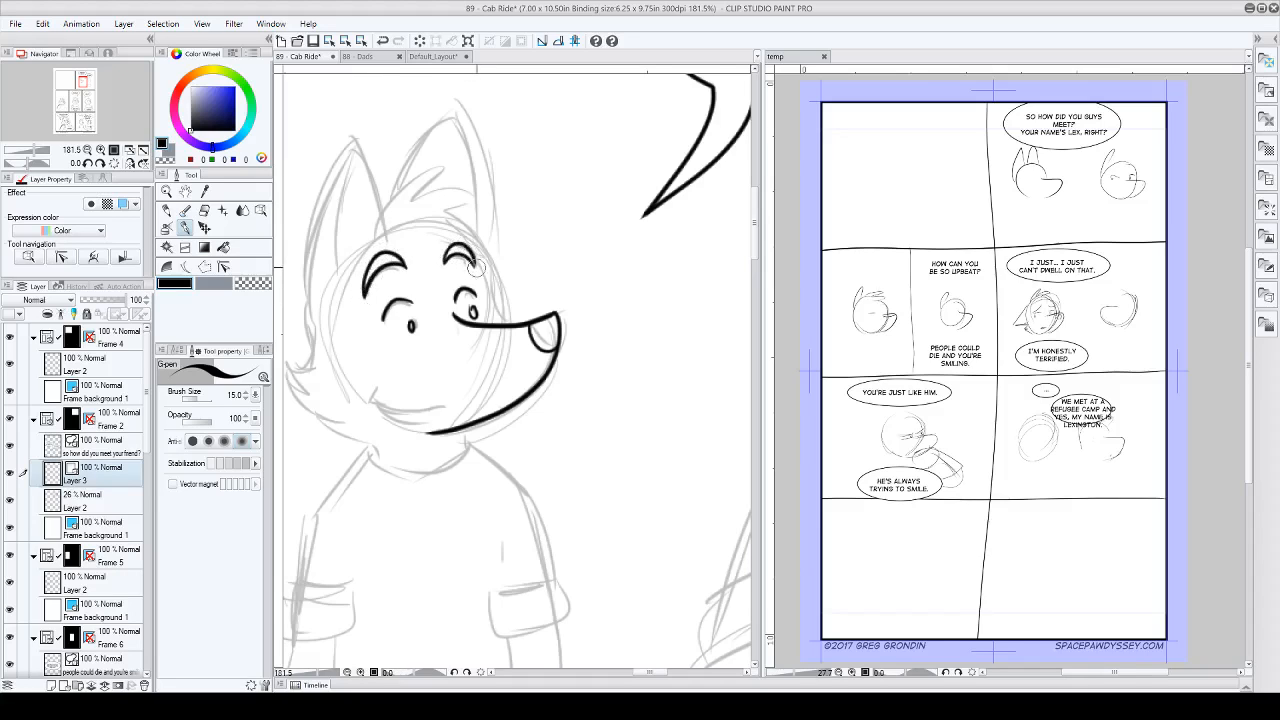
Step: Ink the near ear's outline and inner fold, plus the spiky hair tuft on the first character's head
mouse_move(313, 312)
mouse_down()
mouse_move(304, 240)
mouse_move(349, 146)
mouse_move(382, 180)
mouse_move(395, 232)
mouse_up()
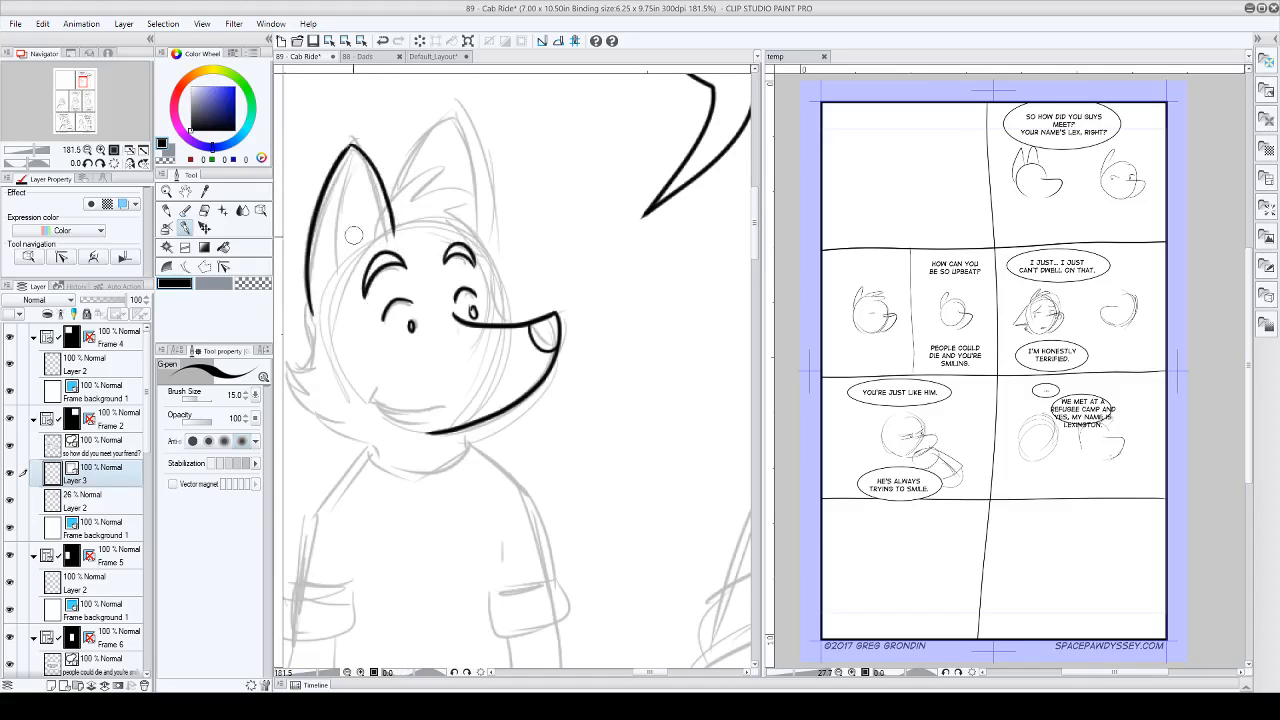
mouse_move(334, 275)
mouse_down()
mouse_move(343, 190)
mouse_move(351, 152)
mouse_up()
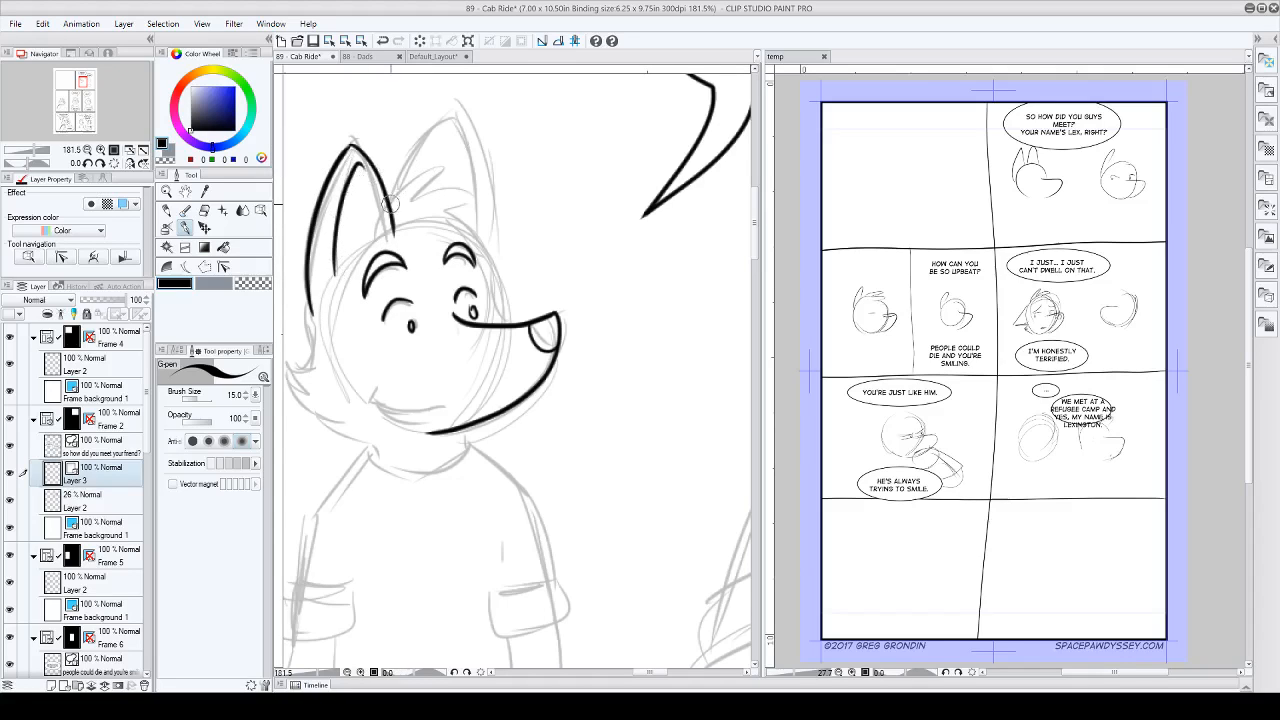
mouse_move(394, 204)
mouse_down()
mouse_move(449, 173)
mouse_move(428, 192)
mouse_move(478, 216)
mouse_up()
drag(478, 216, 440, 213)
drag(440, 213, 443, 245)
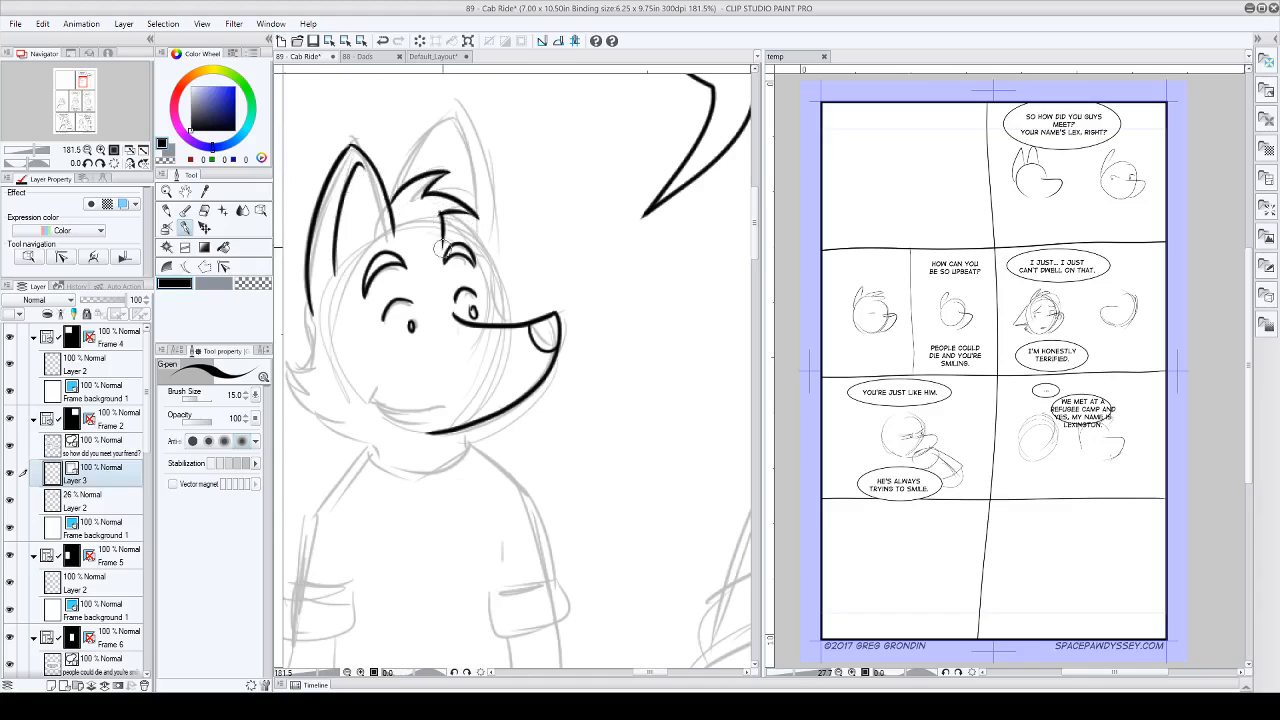
Step: Ink a trial outline of the far ear and erase it with the Hard vector eraser at brush size 12.7
mouse_move(413, 175)
mouse_down()
mouse_move(488, 132)
mouse_move(502, 165)
mouse_move(488, 238)
mouse_up()
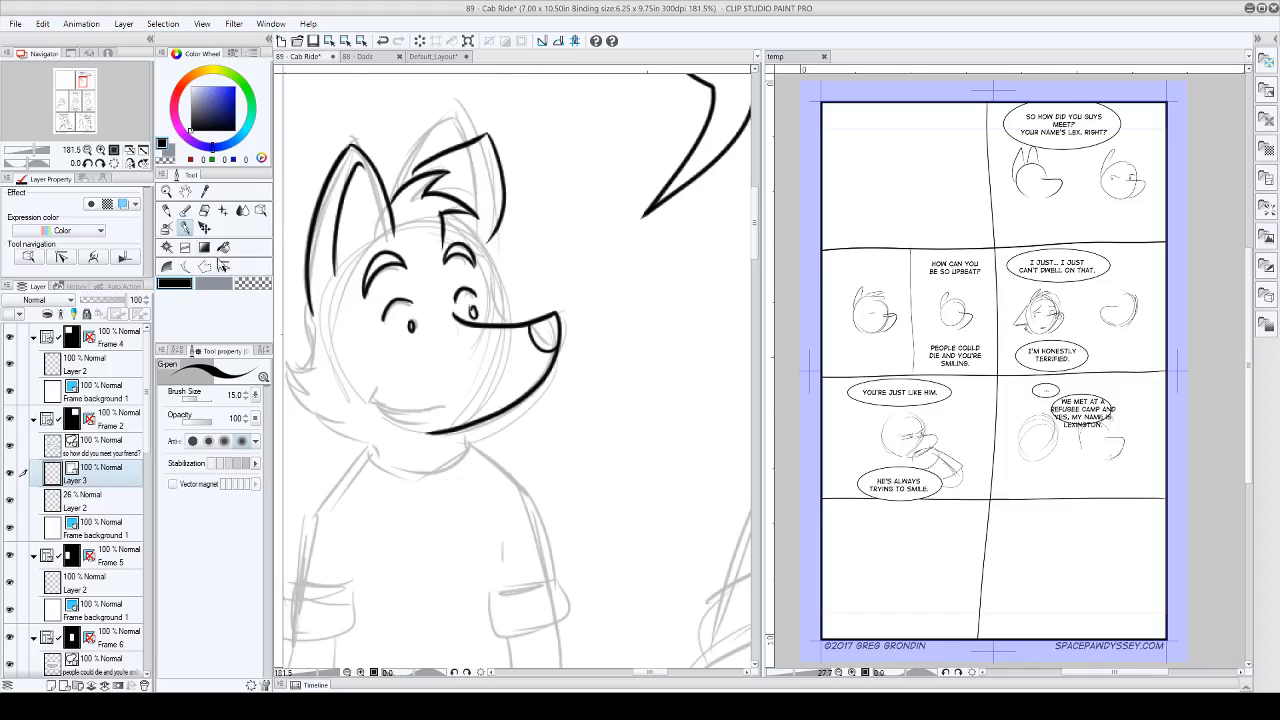
click(204, 211)
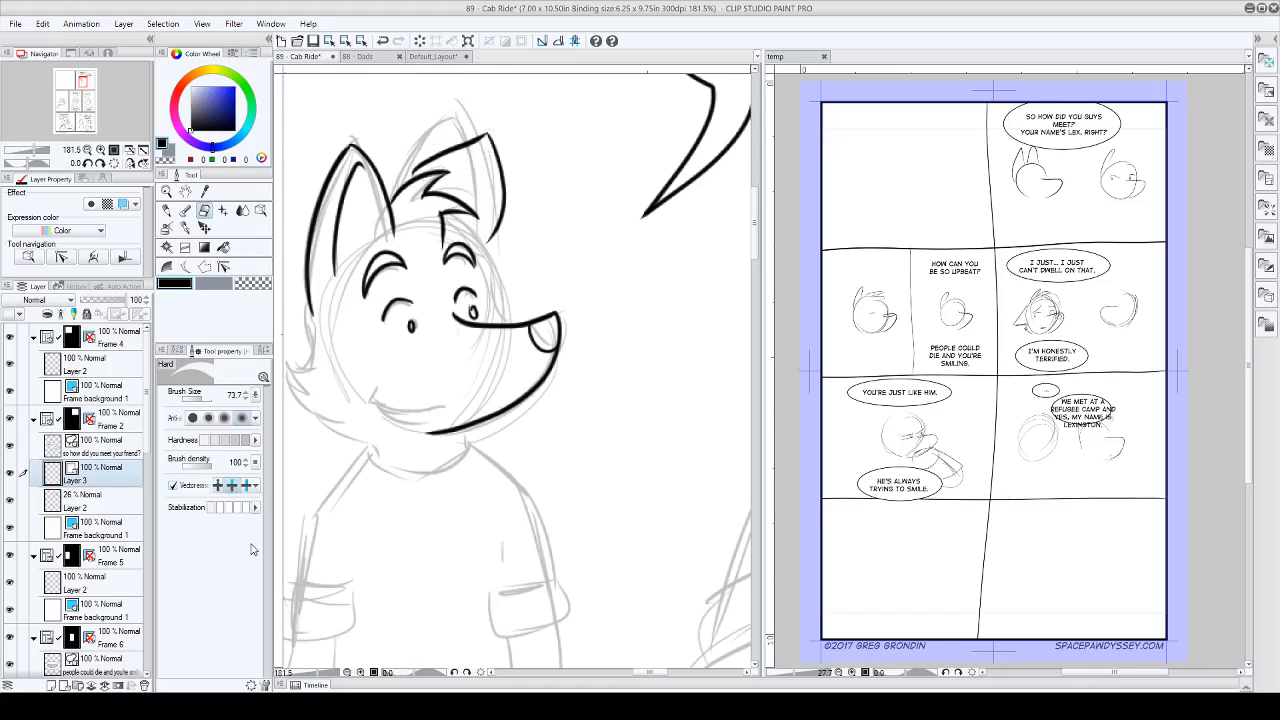
drag(204, 403, 186, 400)
mouse_move(444, 137)
mouse_down()
mouse_move(505, 162)
mouse_move(488, 138)
mouse_up()
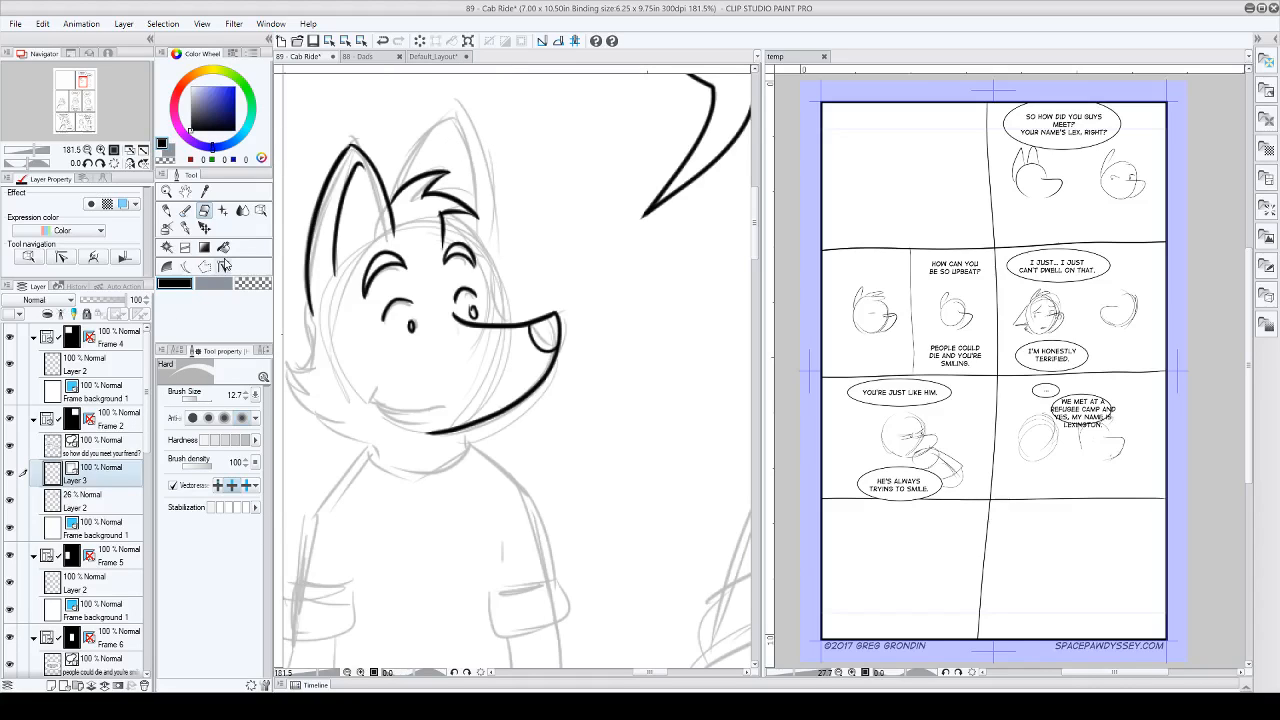
Step: Try inking the far ear's outline behind the hair tuft with the G-pen
scroll(425, 205, up, 5)
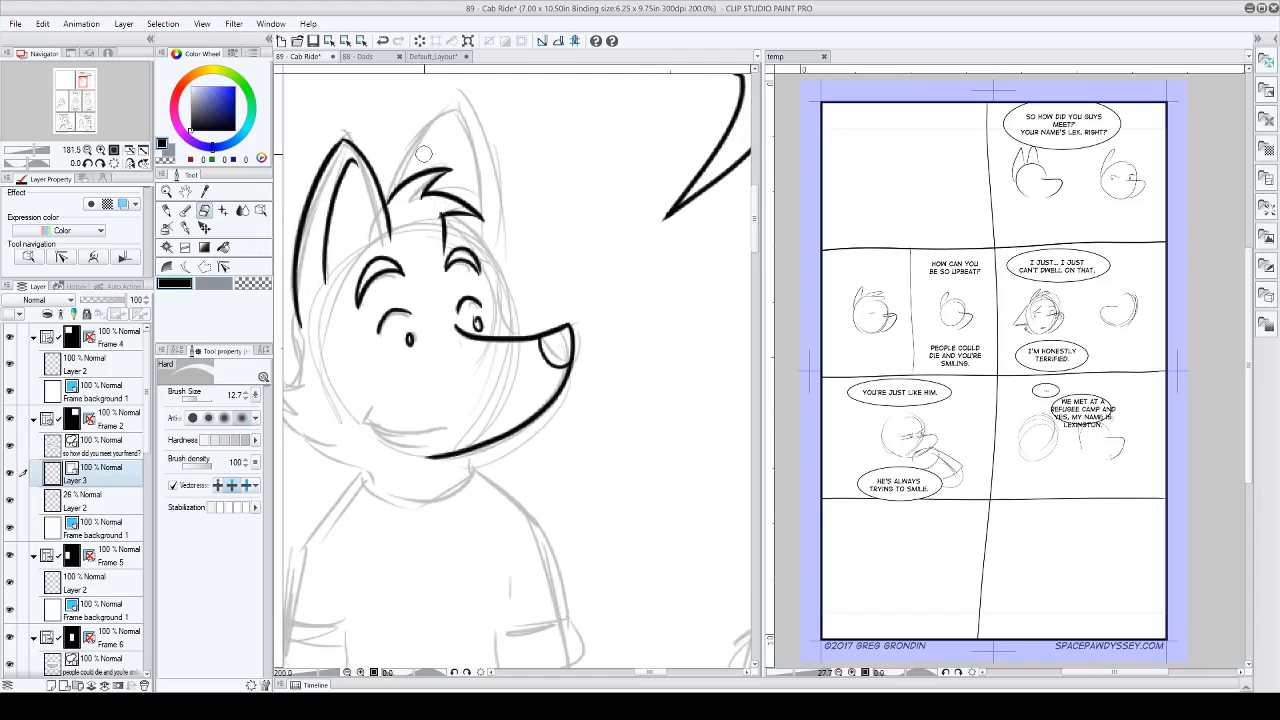
scroll(417, 235, up, 1)
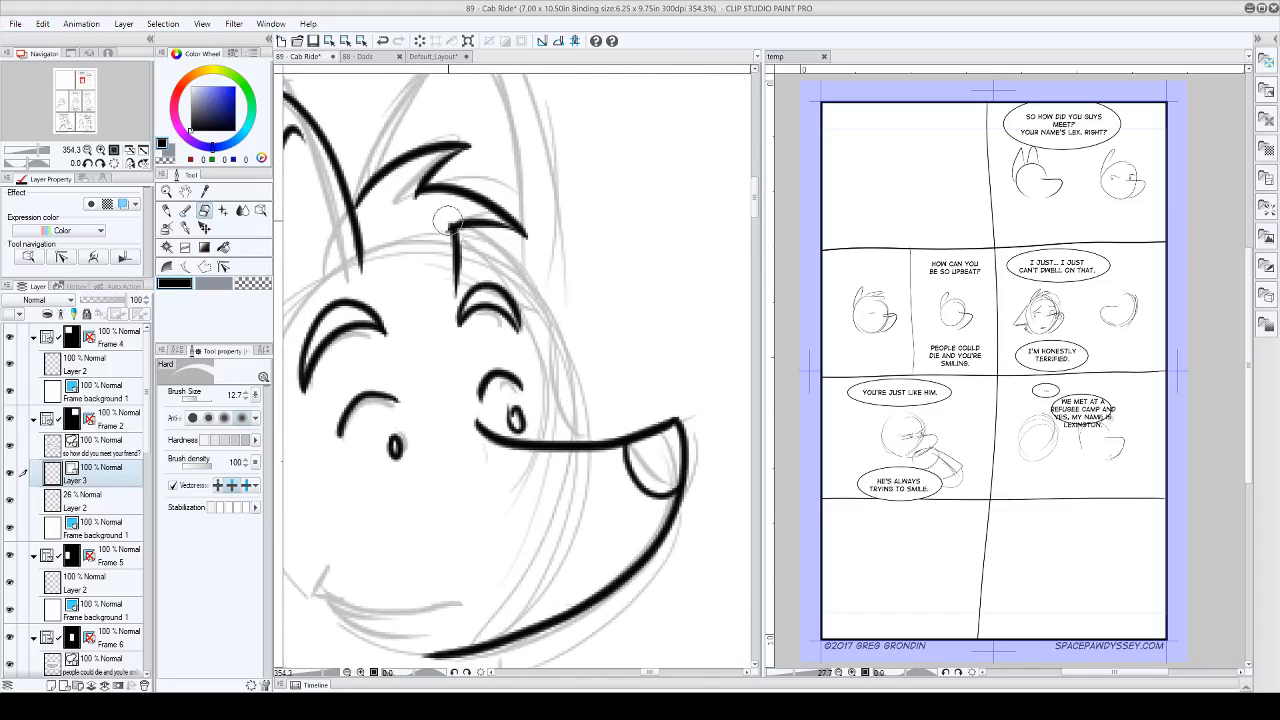
scroll(447, 213, down, 5)
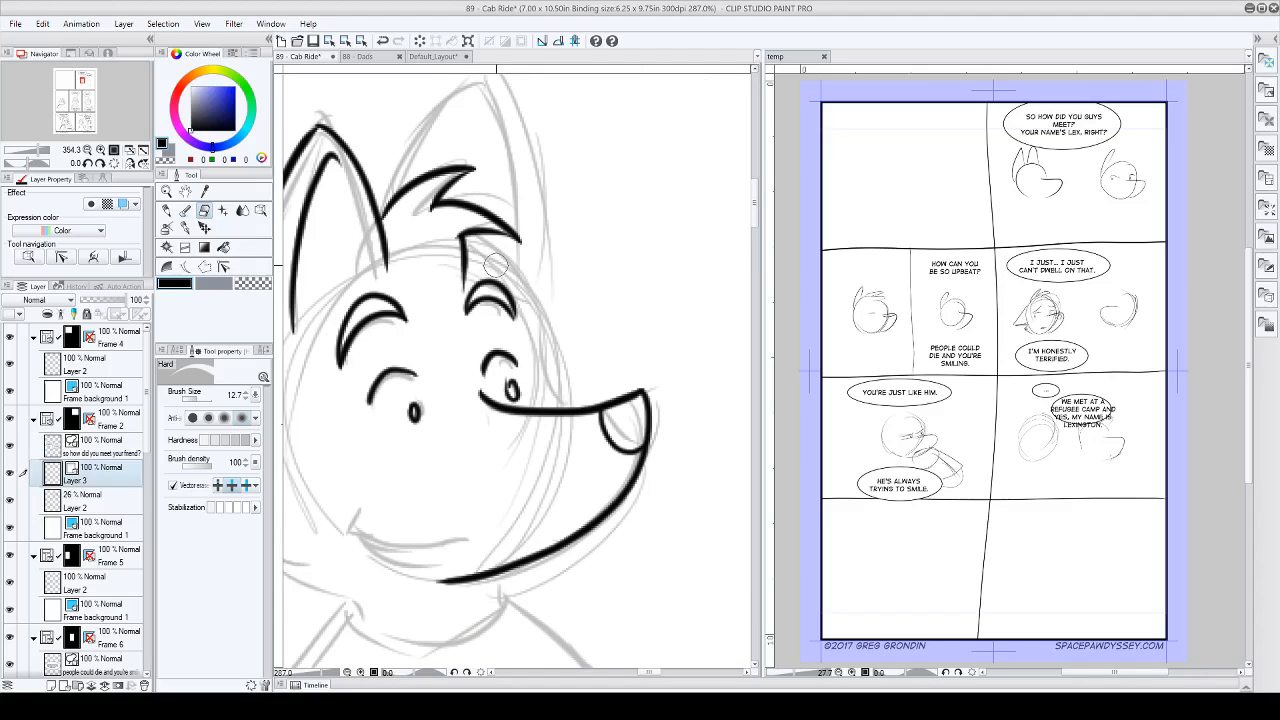
click(186, 228)
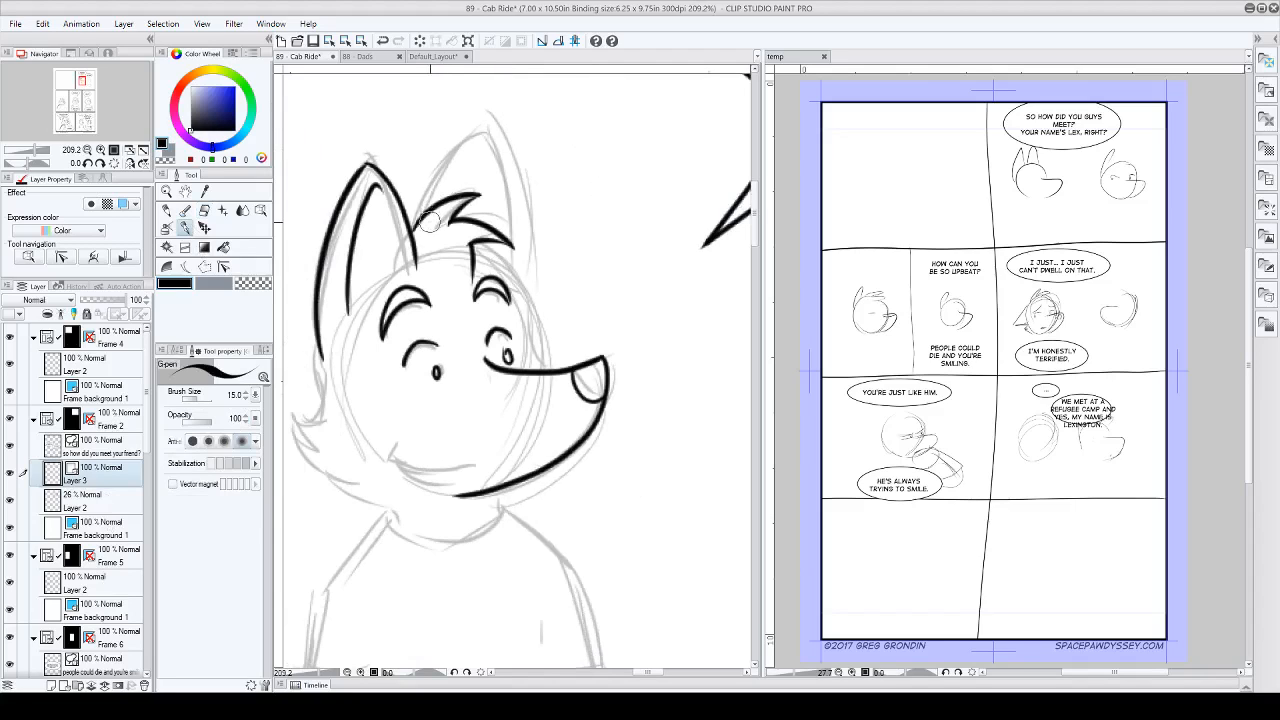
mouse_move(428, 222)
mouse_down()
mouse_move(454, 157)
mouse_move(481, 133)
mouse_move(516, 201)
mouse_move(530, 292)
mouse_up()
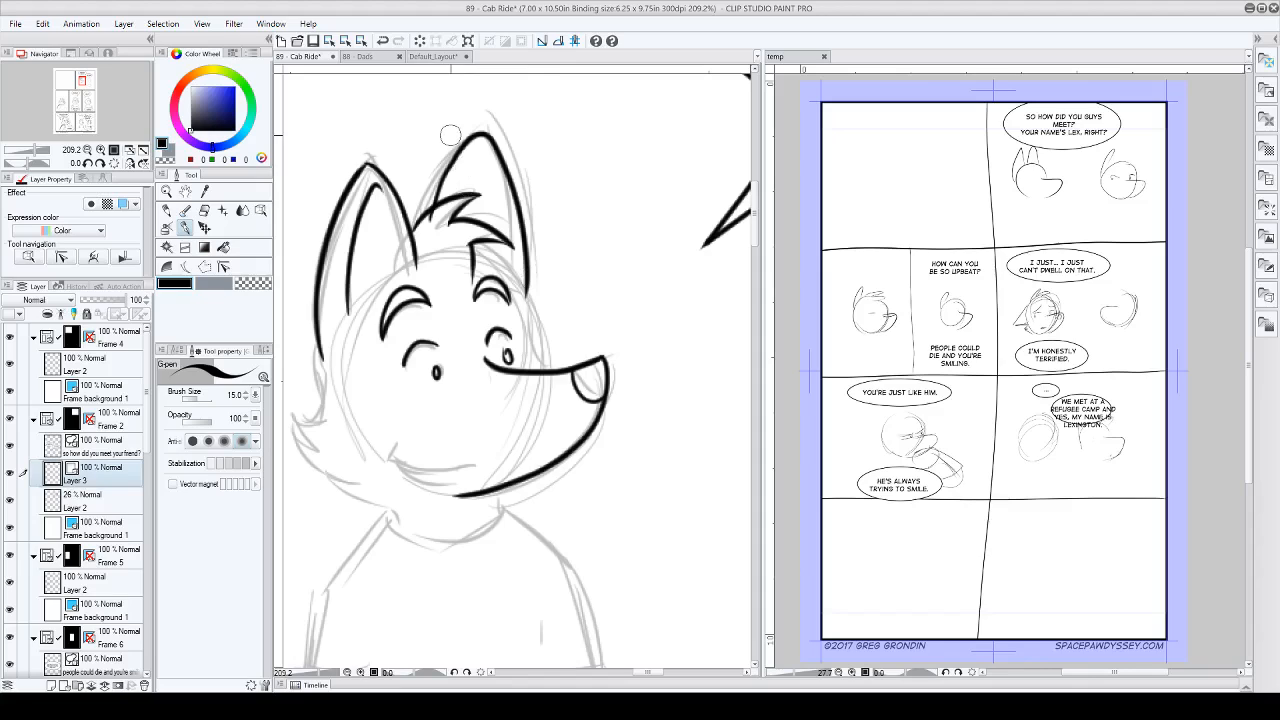
key(ctrl+z)
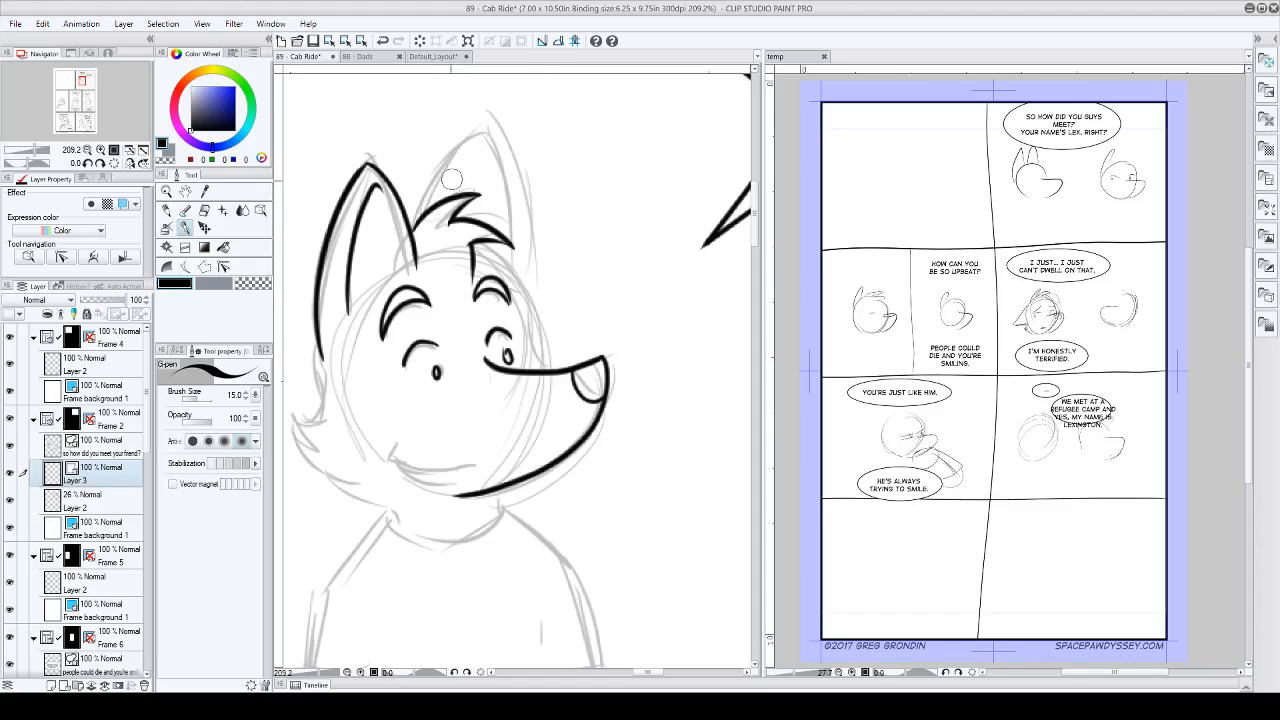
Step: Ink the far ear's outline and inner fold, and the forehead line from the hair tuft down to the muzzle
mouse_move(418, 228)
mouse_down()
mouse_move(428, 190)
mouse_move(482, 138)
mouse_move(522, 212)
mouse_move(520, 258)
mouse_up()
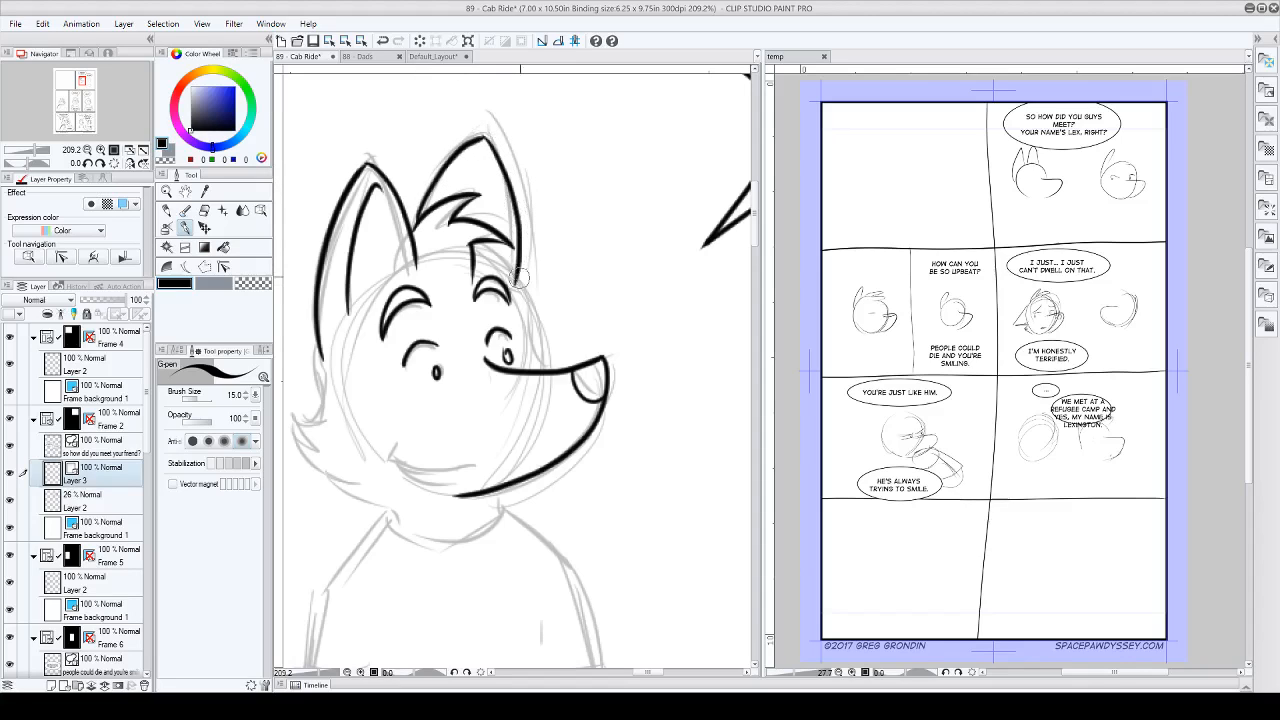
drag(458, 191, 494, 150)
mouse_move(473, 249)
mouse_down()
mouse_move(516, 281)
mouse_move(545, 359)
mouse_up()
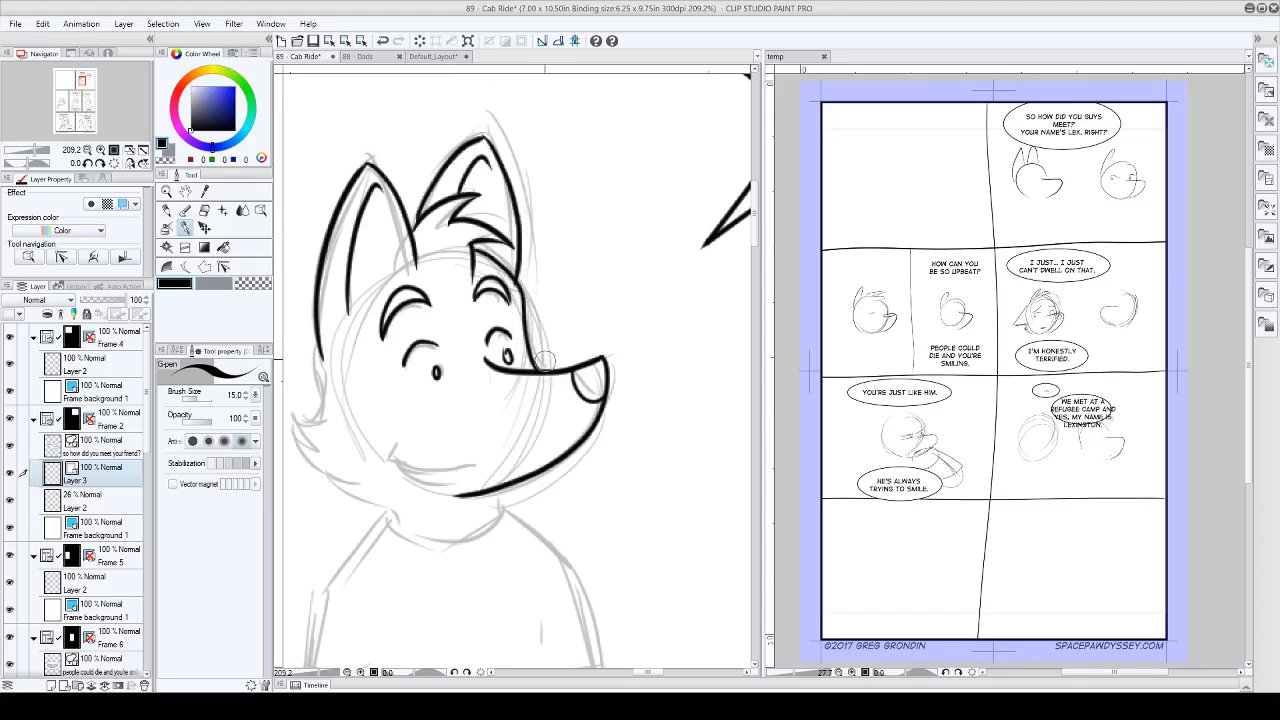
Step: Ink the front neck line, the back of the head below the near ear, and the spiky cheek fur down to the neck
scroll(541, 332, up, 3)
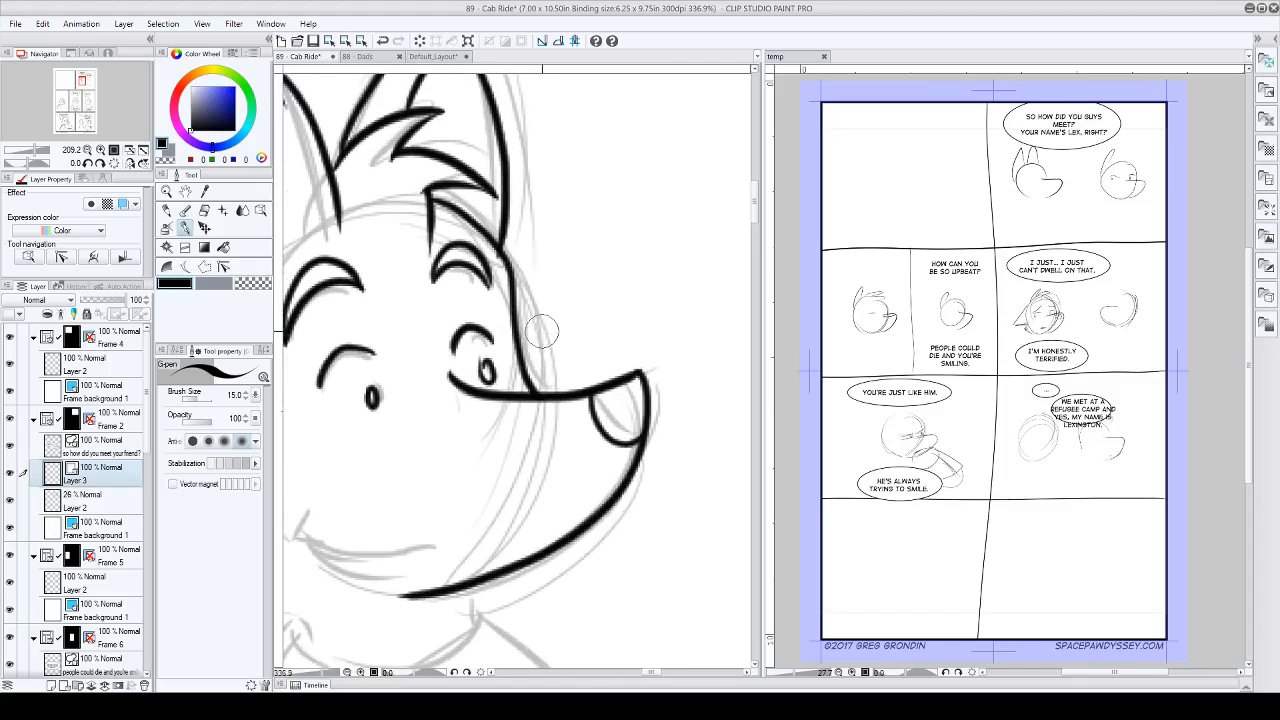
scroll(541, 332, up, 1)
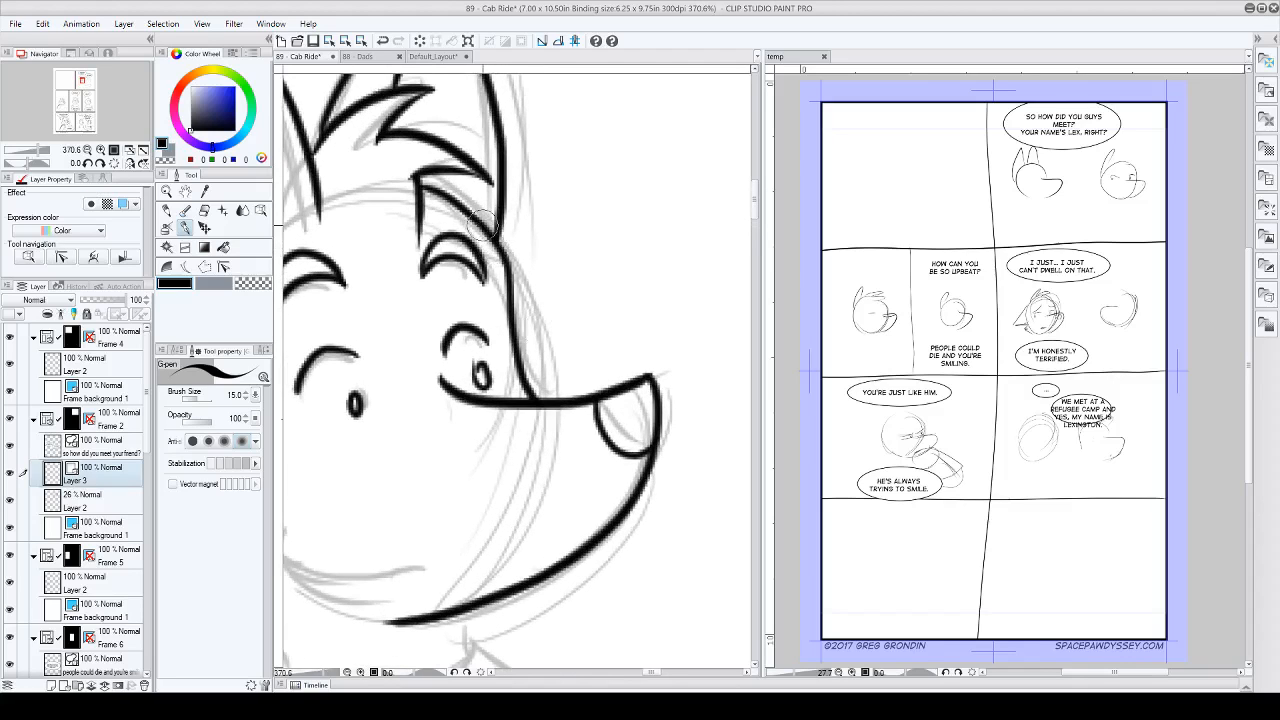
scroll(482, 224, down, 5)
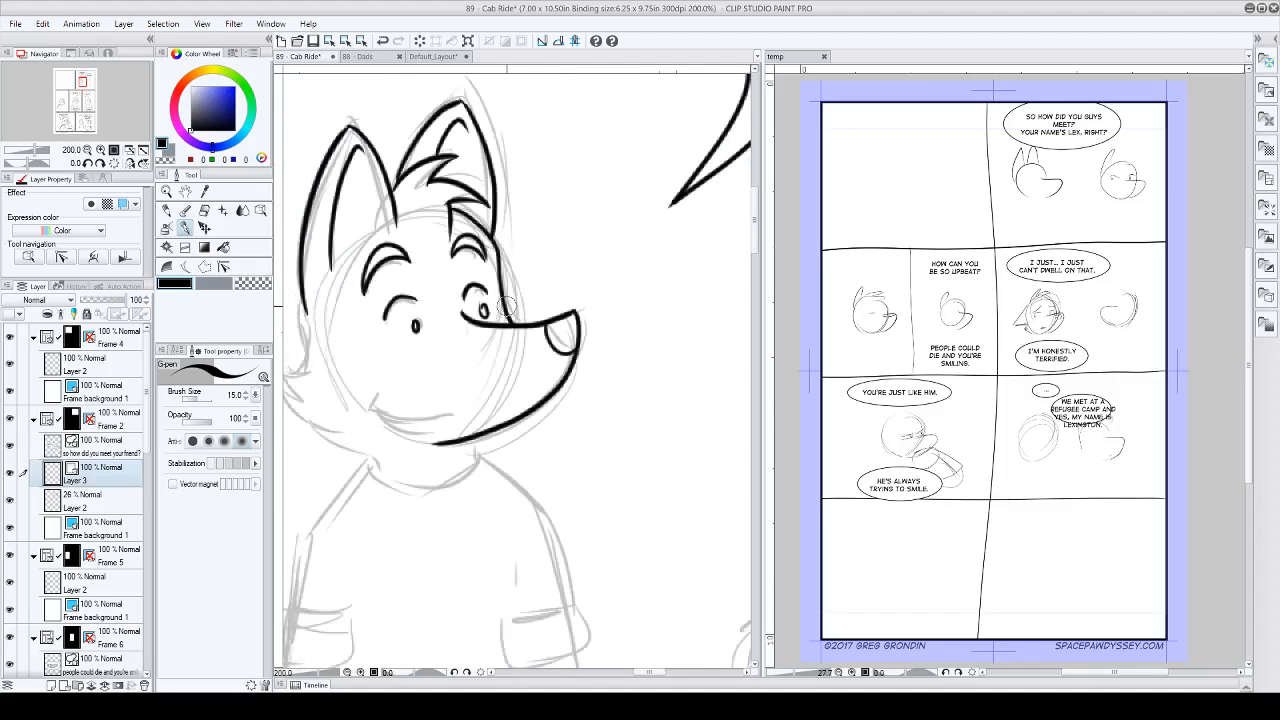
scroll(507, 306, down, 2)
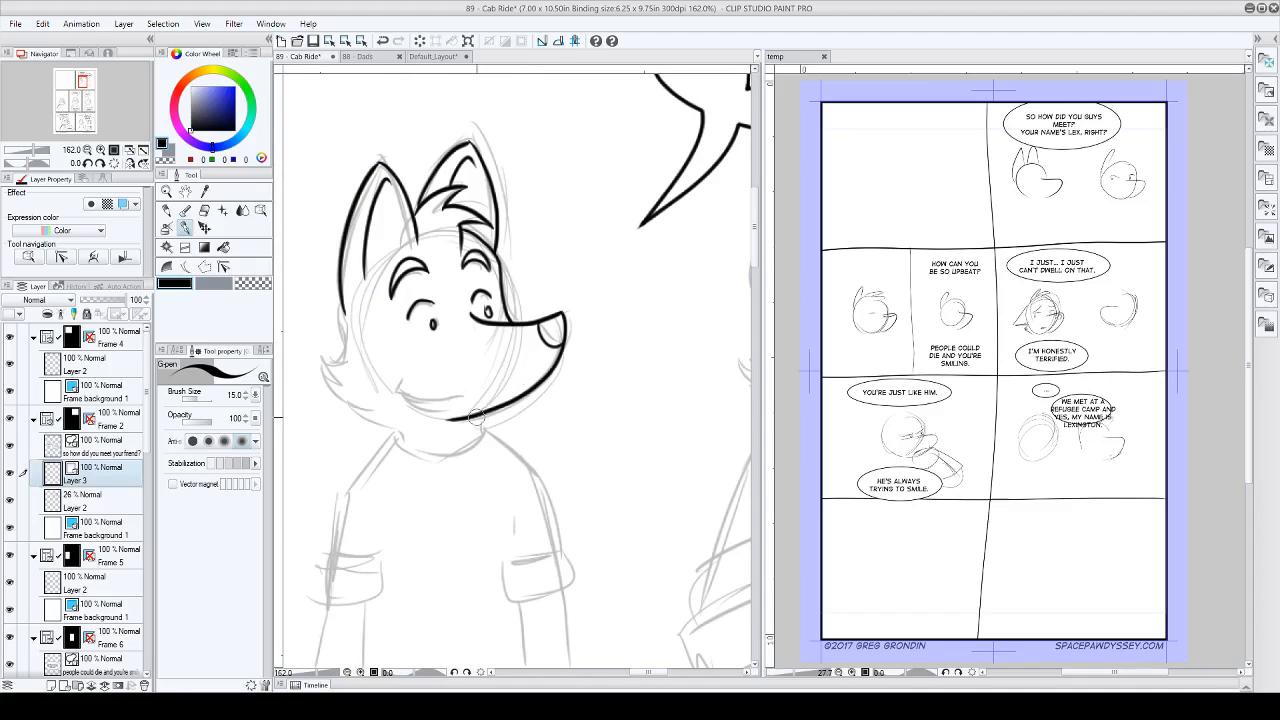
drag(479, 403, 479, 439)
mouse_move(342, 296)
mouse_down()
mouse_move(325, 353)
mouse_move(338, 368)
mouse_move(317, 369)
mouse_up()
drag(318, 371, 399, 443)
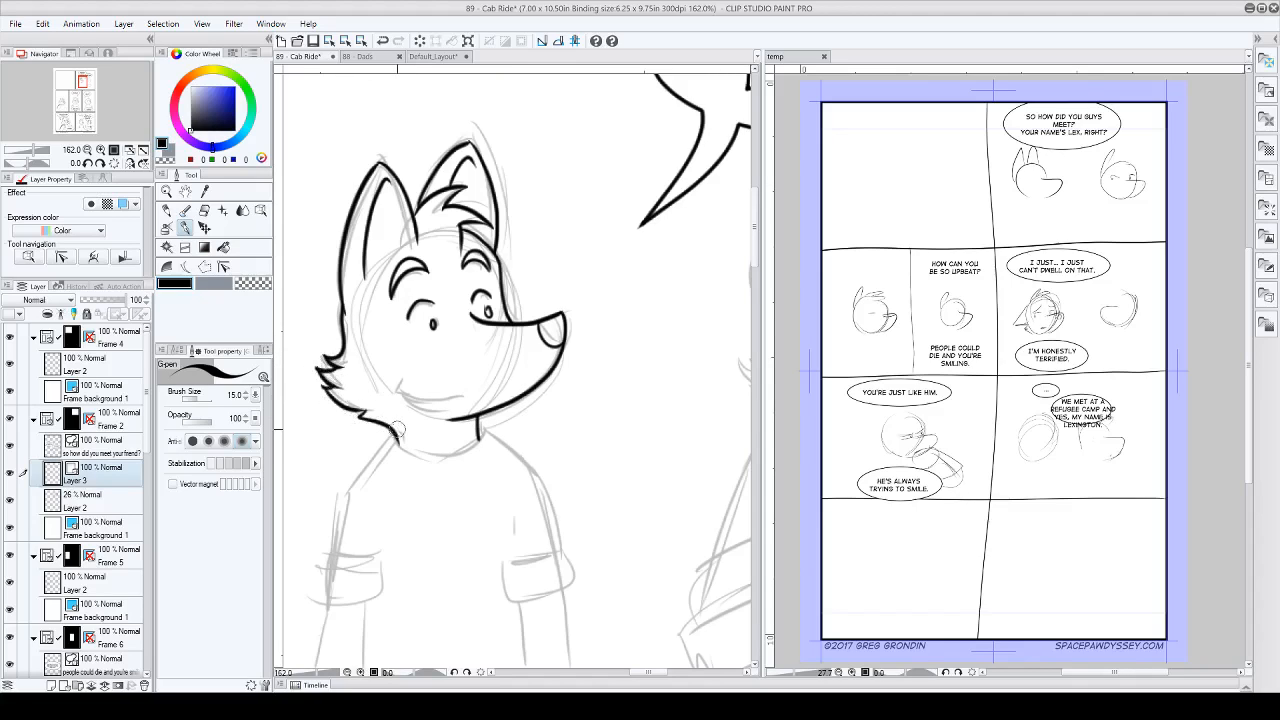
mouse_move(323, 377)
mouse_down()
mouse_move(337, 386)
mouse_move(323, 388)
mouse_up()
scroll(325, 333, up, 6)
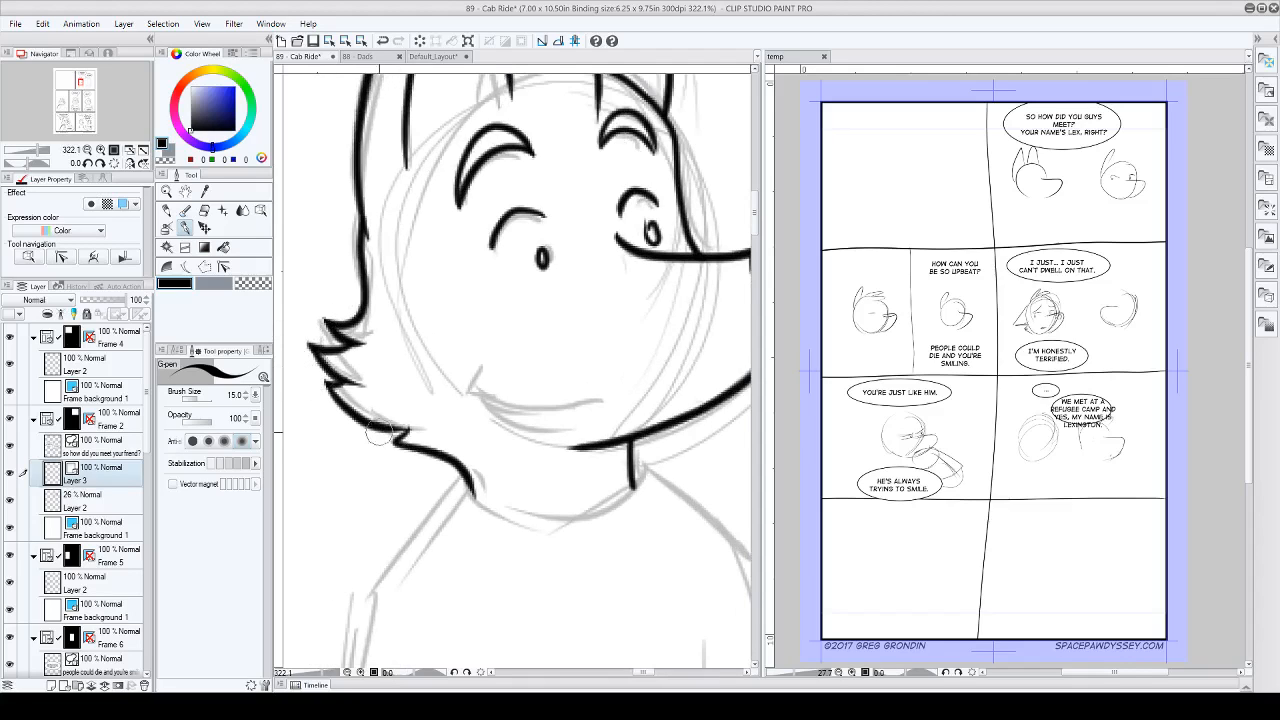
scroll(391, 324, down, 3)
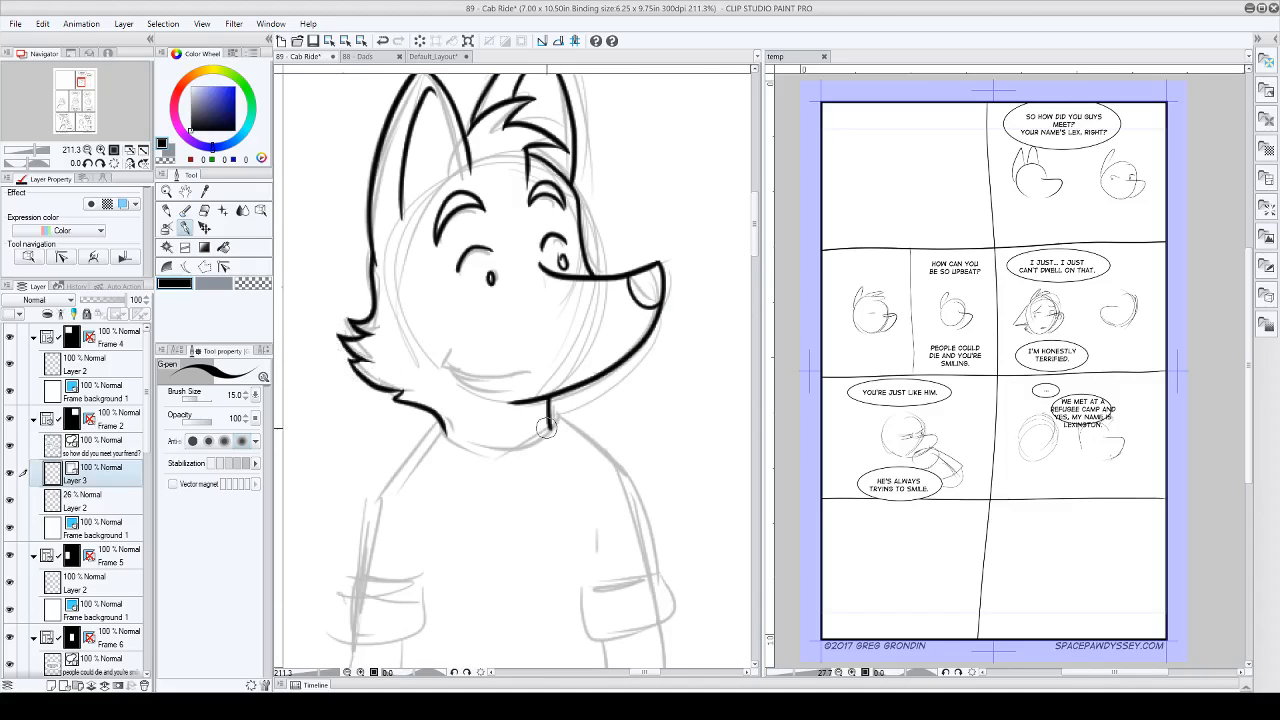
scroll(443, 415, down, 1)
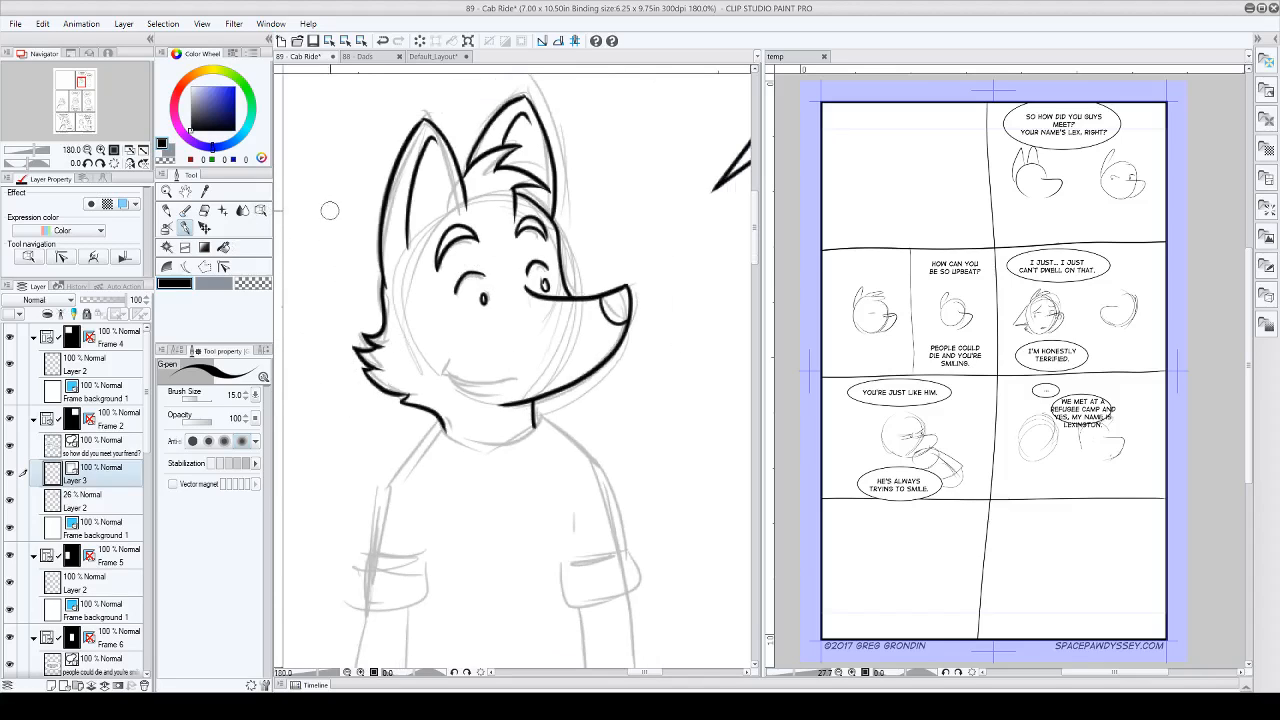
Step: Try reshaping the muzzle's lower line by pulling its nose end outward with the Object tool, and undo the change
click(260, 211)
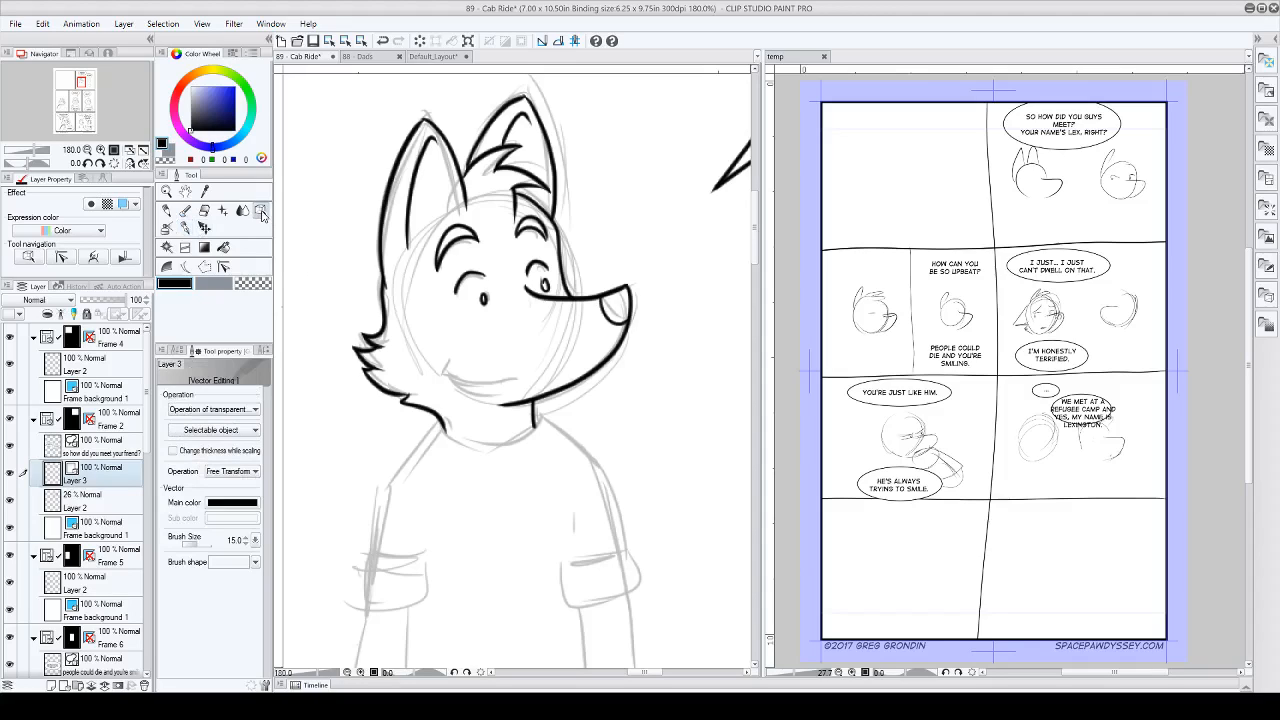
click(177, 351)
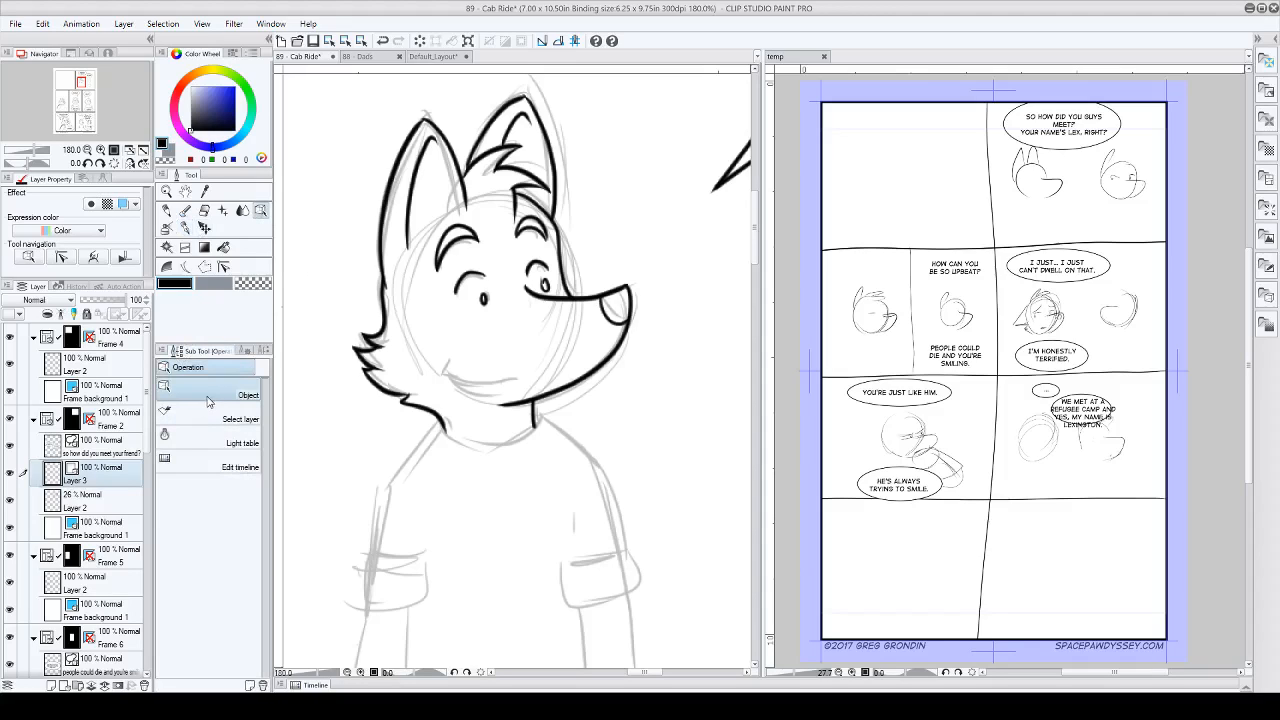
click(578, 388)
drag(634, 283, 688, 275)
drag(561, 414, 570, 467)
key(ctrl+z)
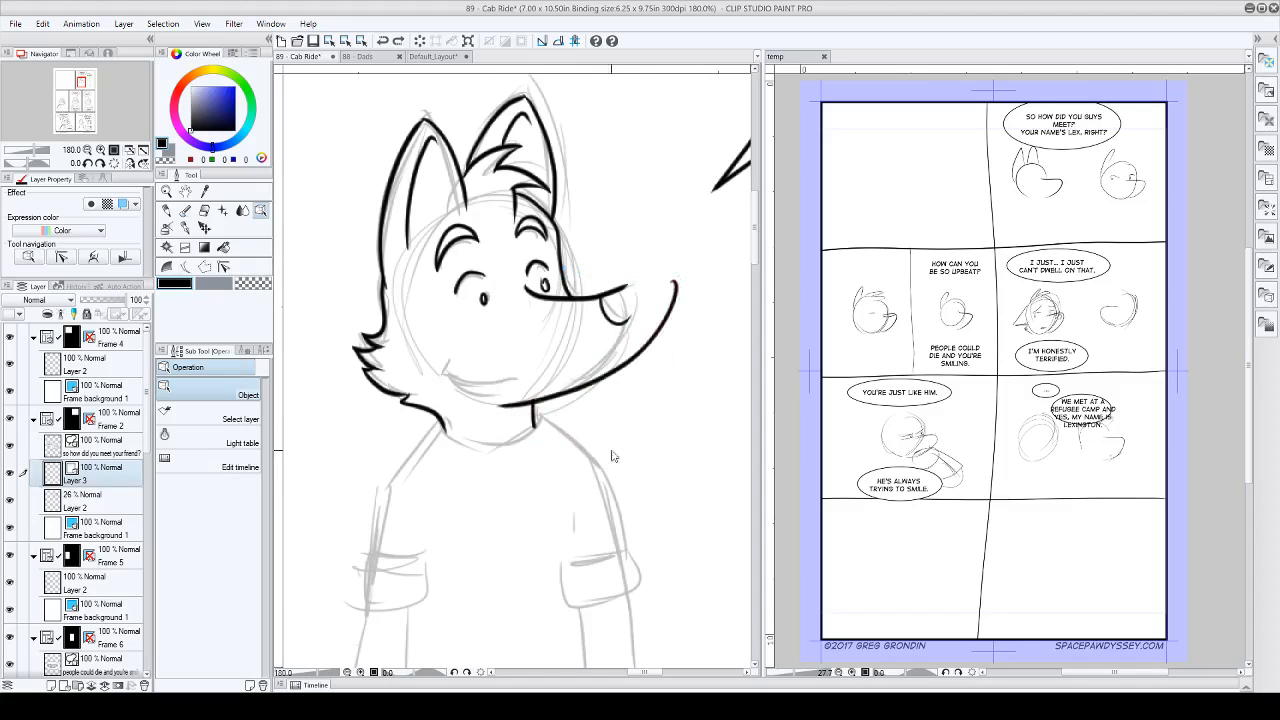
key(ctrl+z)
key(ctrl+z)
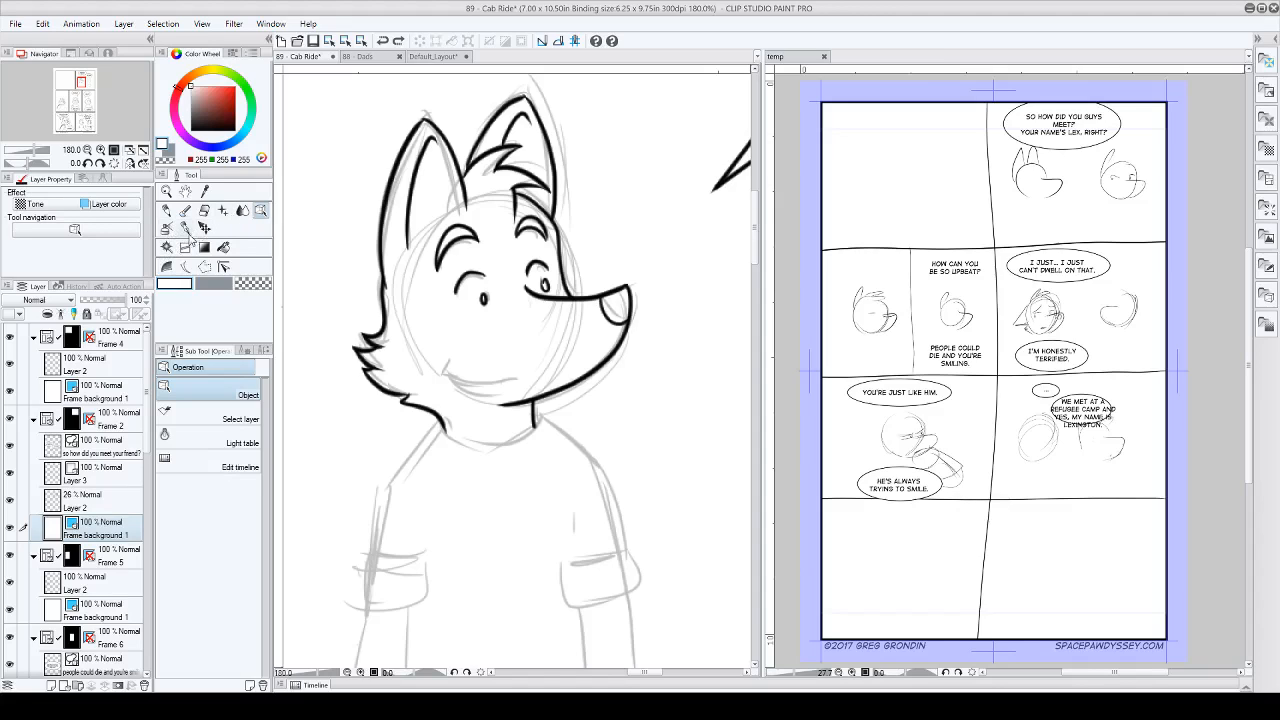
Step: Try pulling a control point of the jaw line on Layer 3 down and outward with the Control point tool, and undo it
click(224, 268)
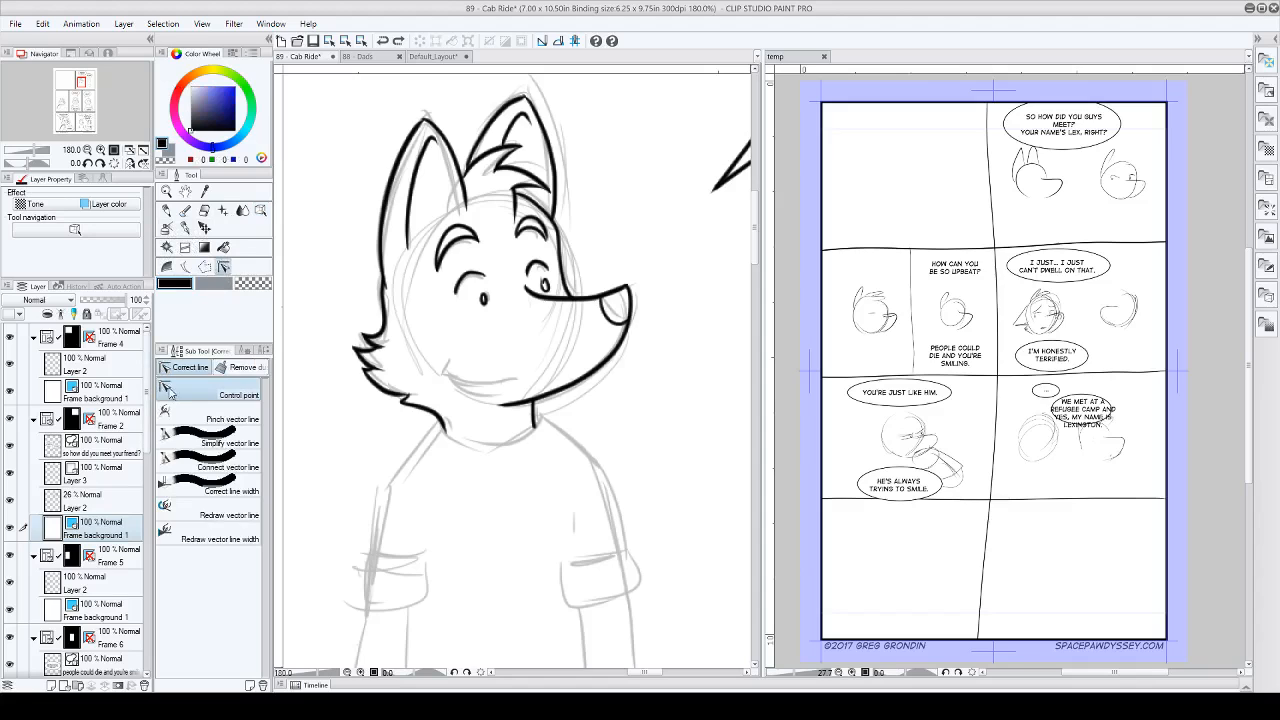
scroll(672, 375, up, 3)
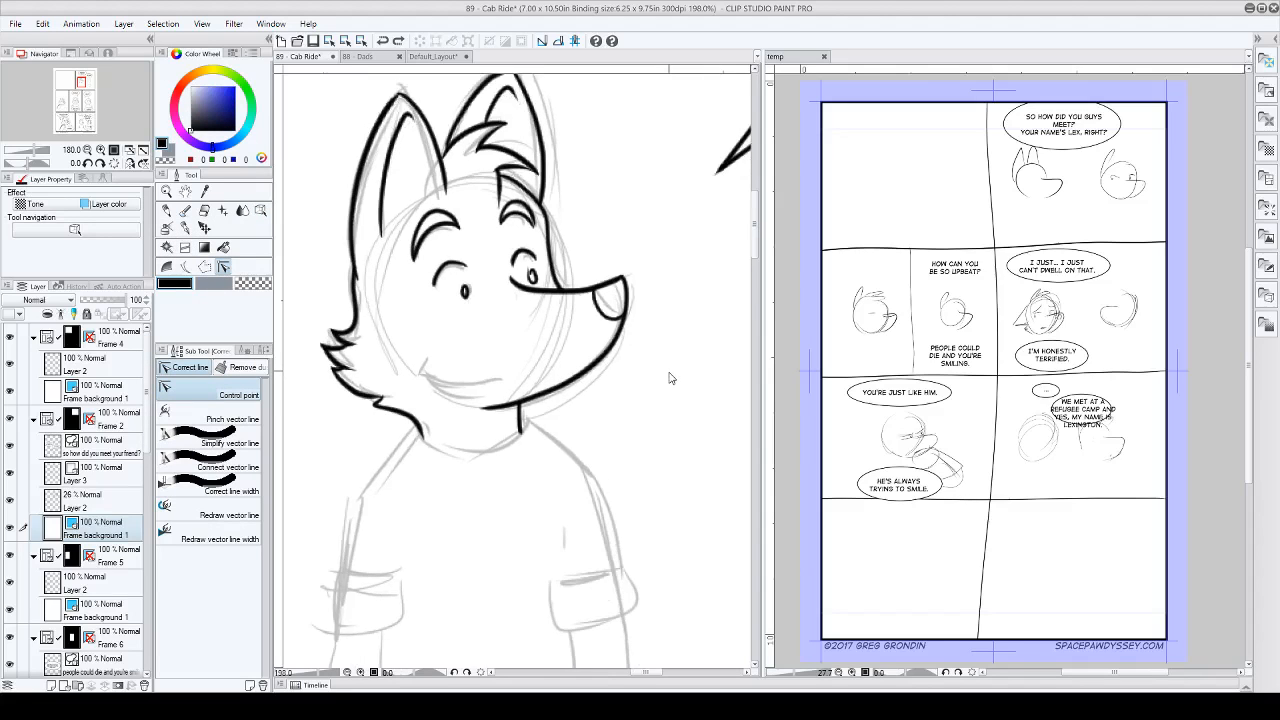
click(105, 473)
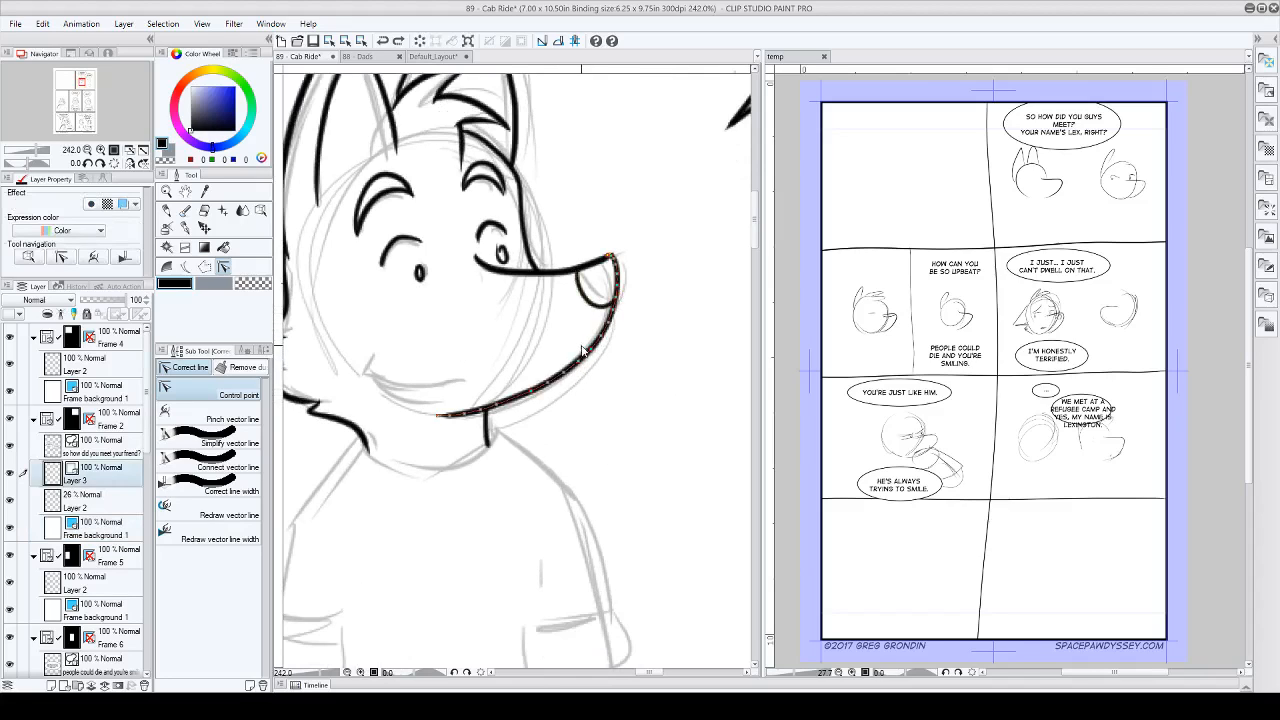
drag(552, 386, 595, 433)
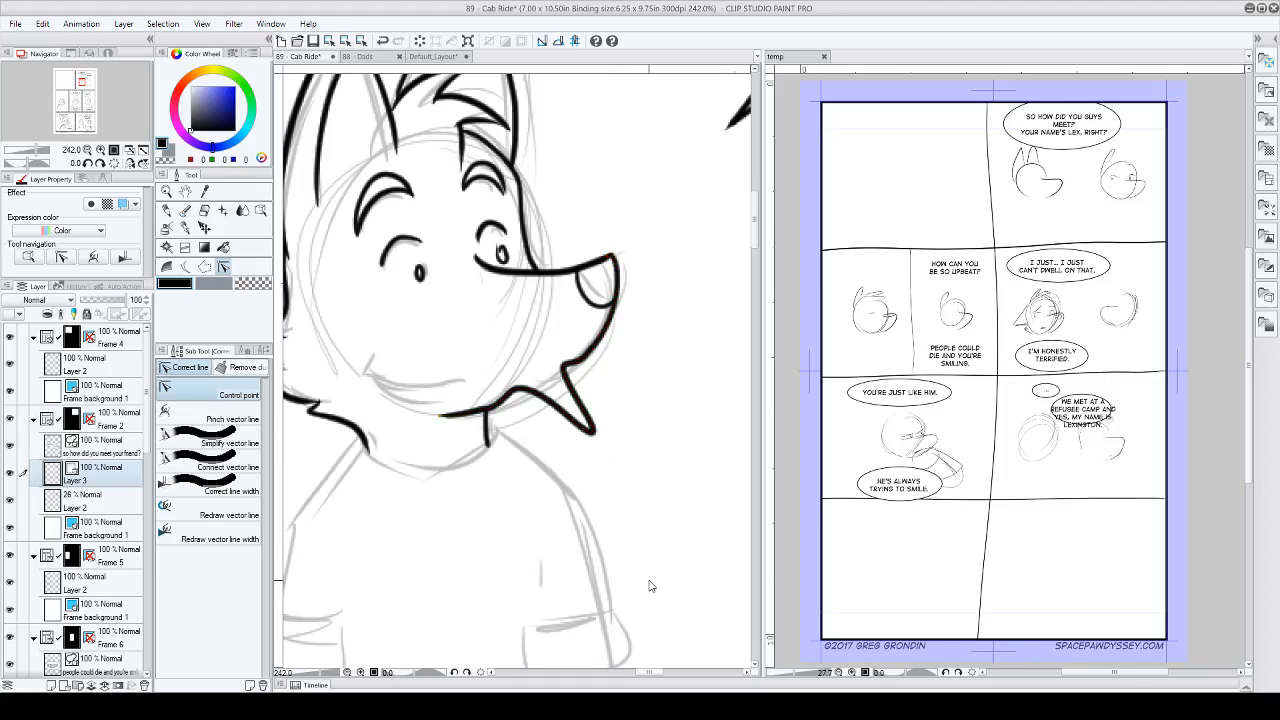
key(ctrl+z)
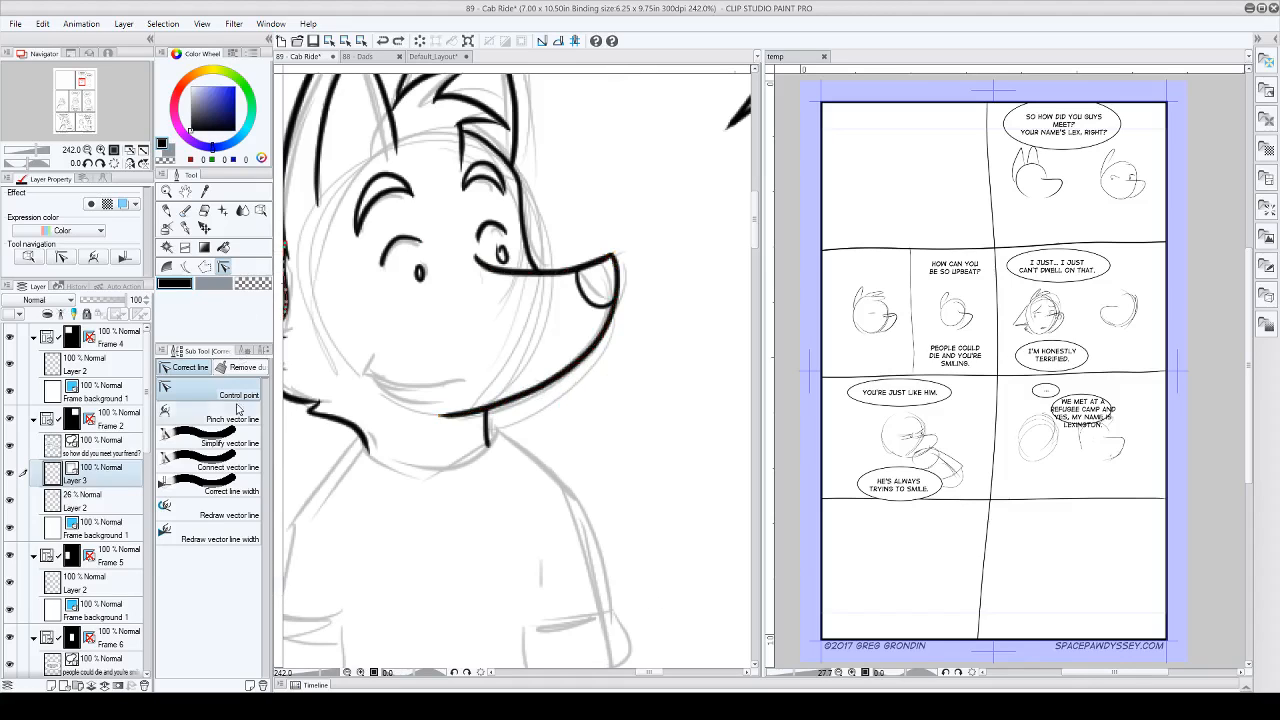
Step: Try bending the jaw line inward at two spots with the Pinch vector line tool, and undo the distortions
click(231, 421)
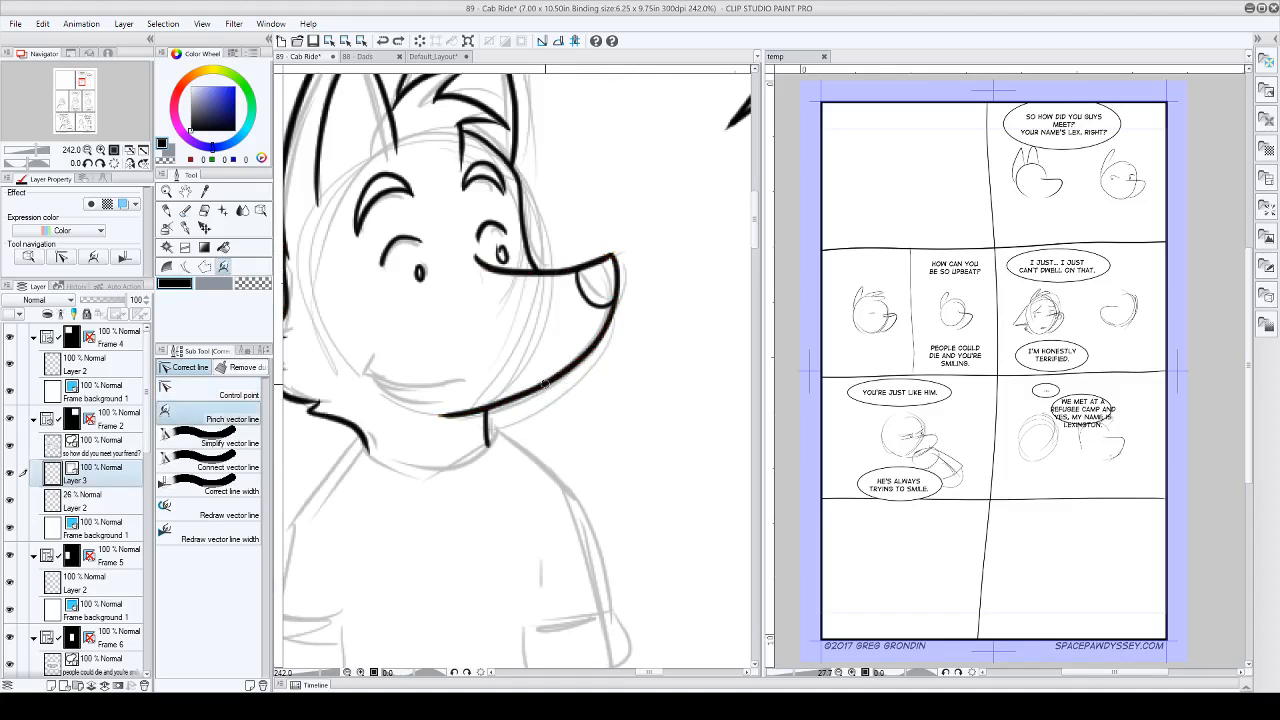
drag(545, 385, 574, 342)
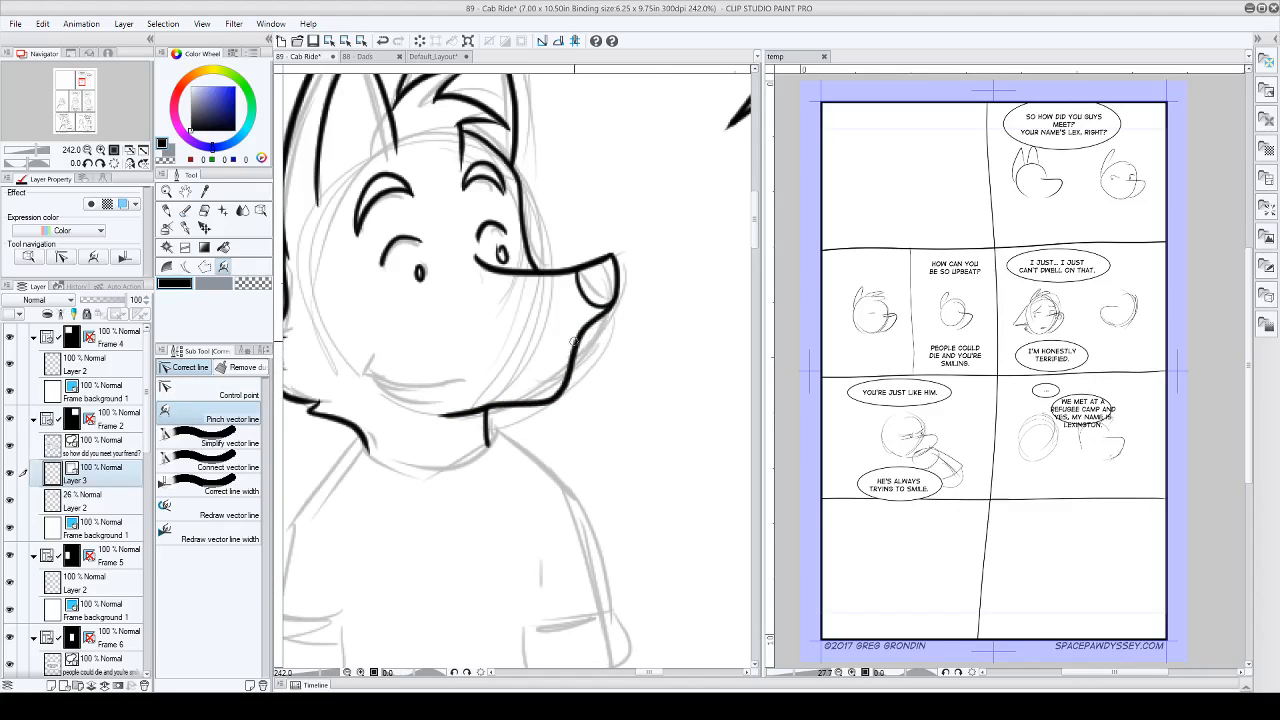
drag(511, 405, 561, 339)
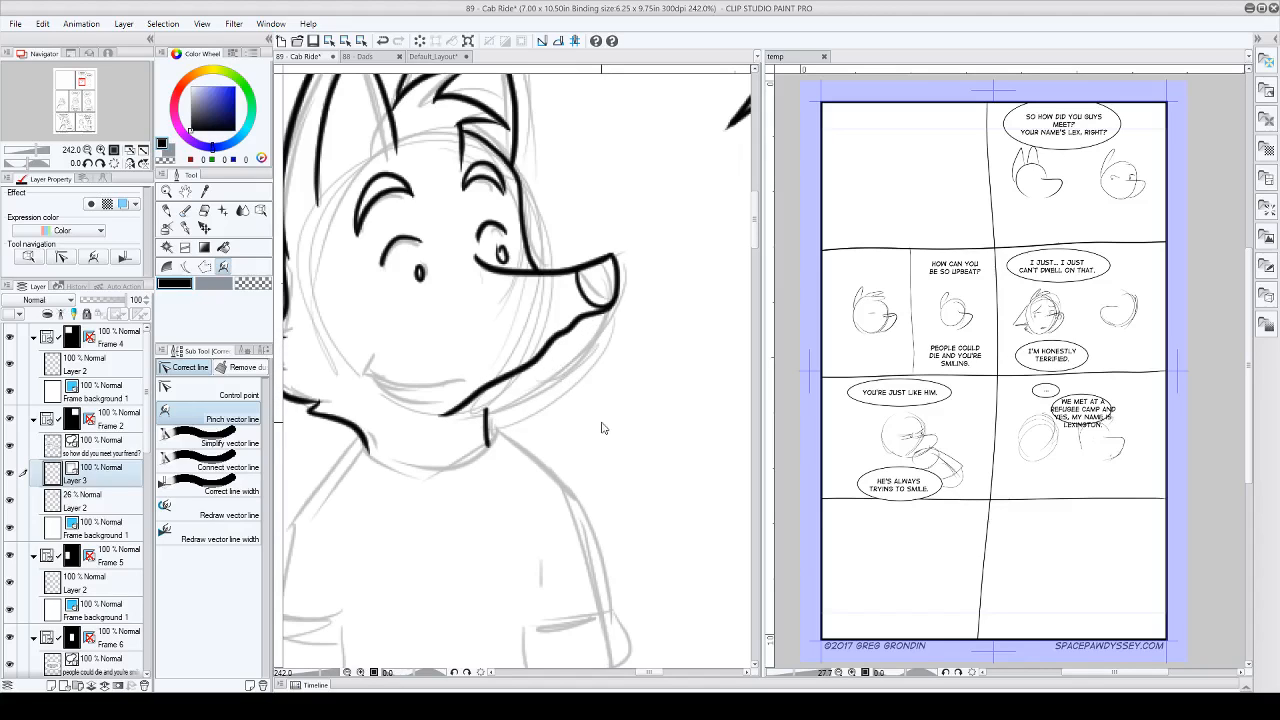
key(ctrl+z)
key(ctrl+z)
key(ctrl+z)
key(ctrl+z)
key(ctrl+z)
key(ctrl+z)
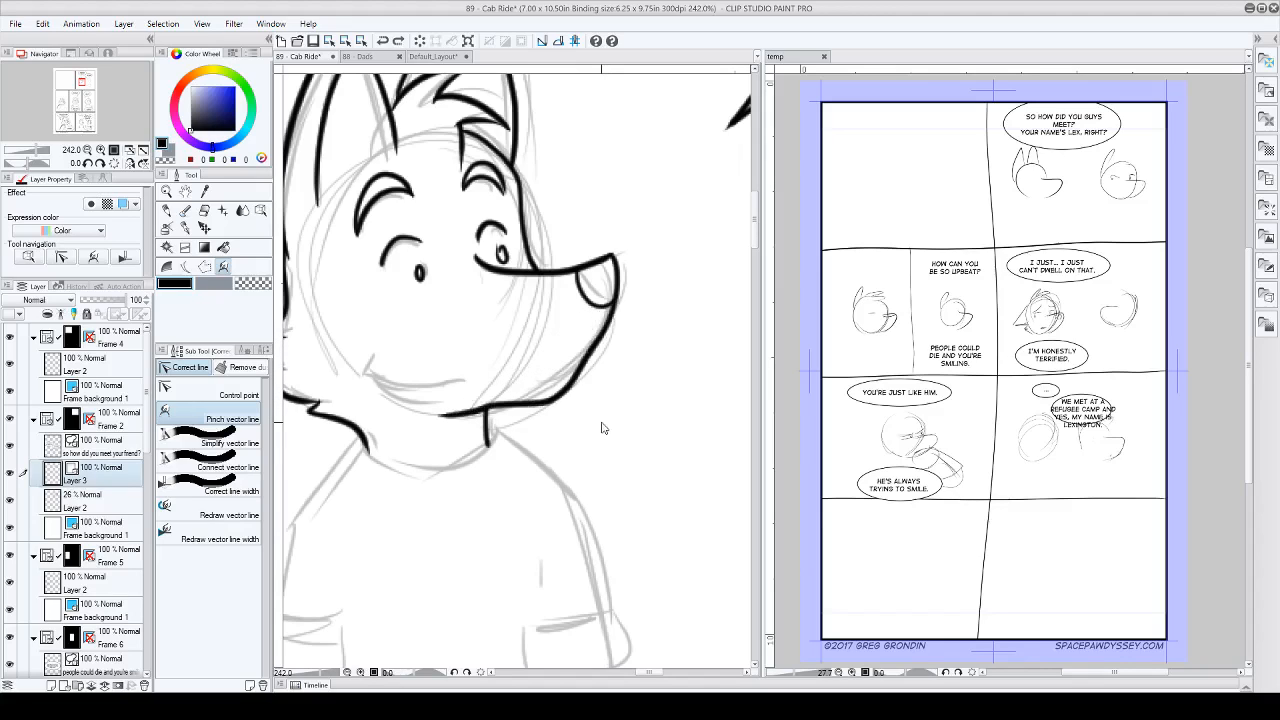
key(ctrl+z)
Step: Simplify the jaw line from below the nose to near the neck with Simplify vector line, and check its control points
click(200, 440)
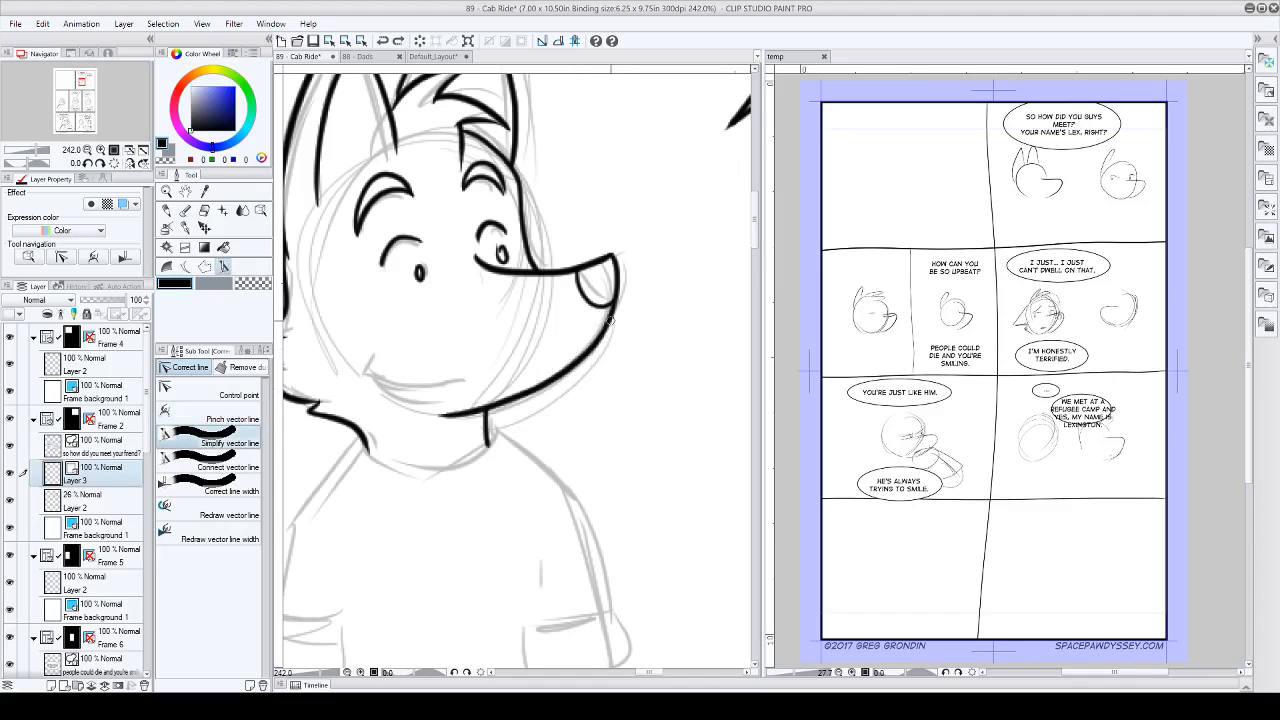
click(205, 392)
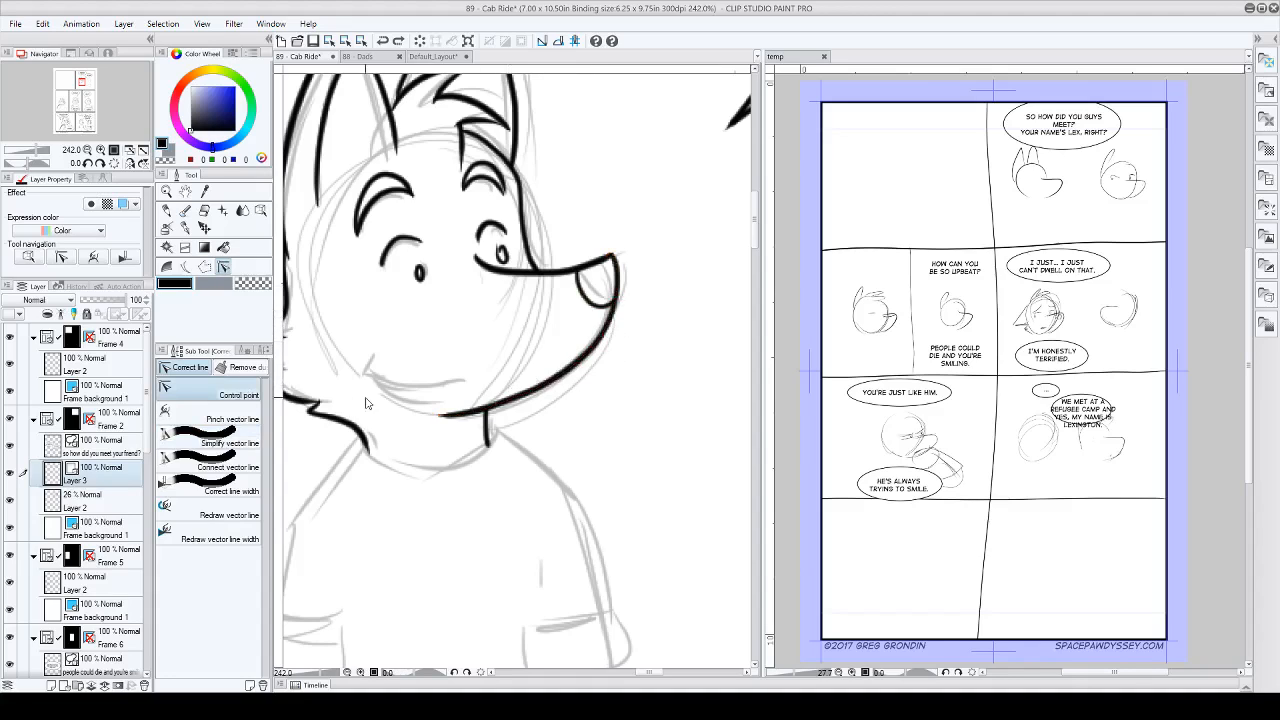
click(200, 442)
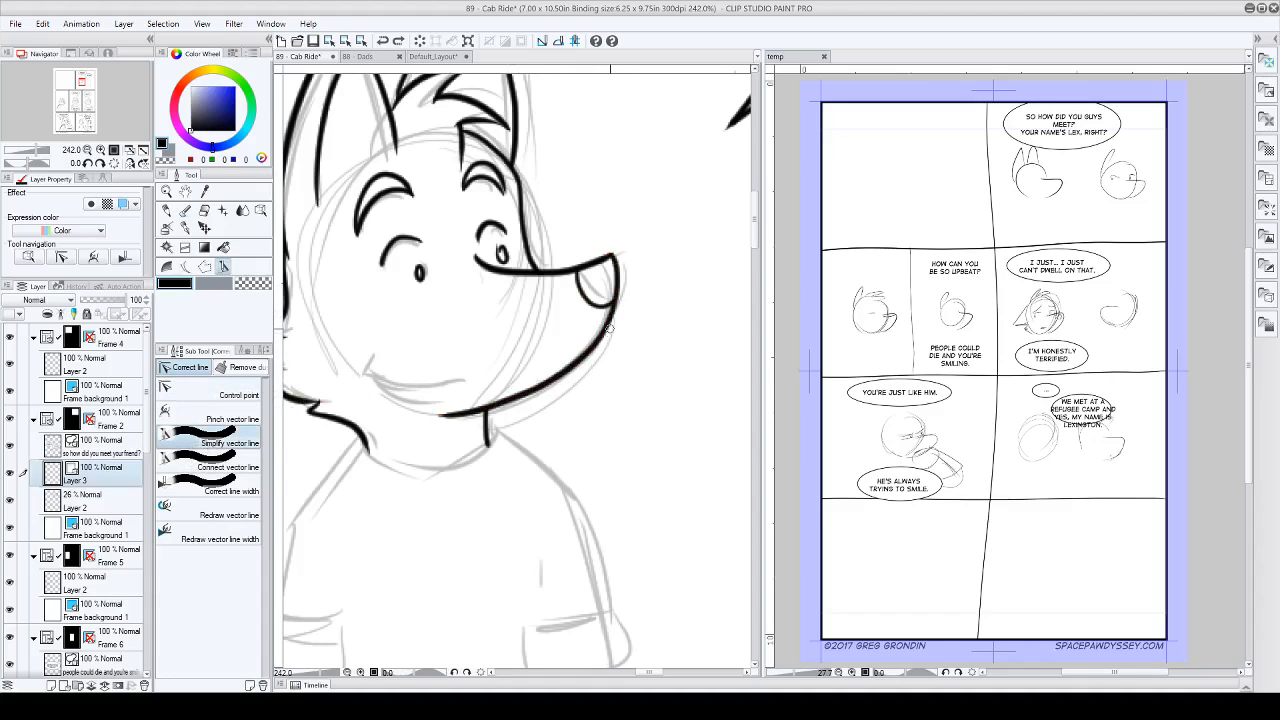
drag(609, 328, 570, 368)
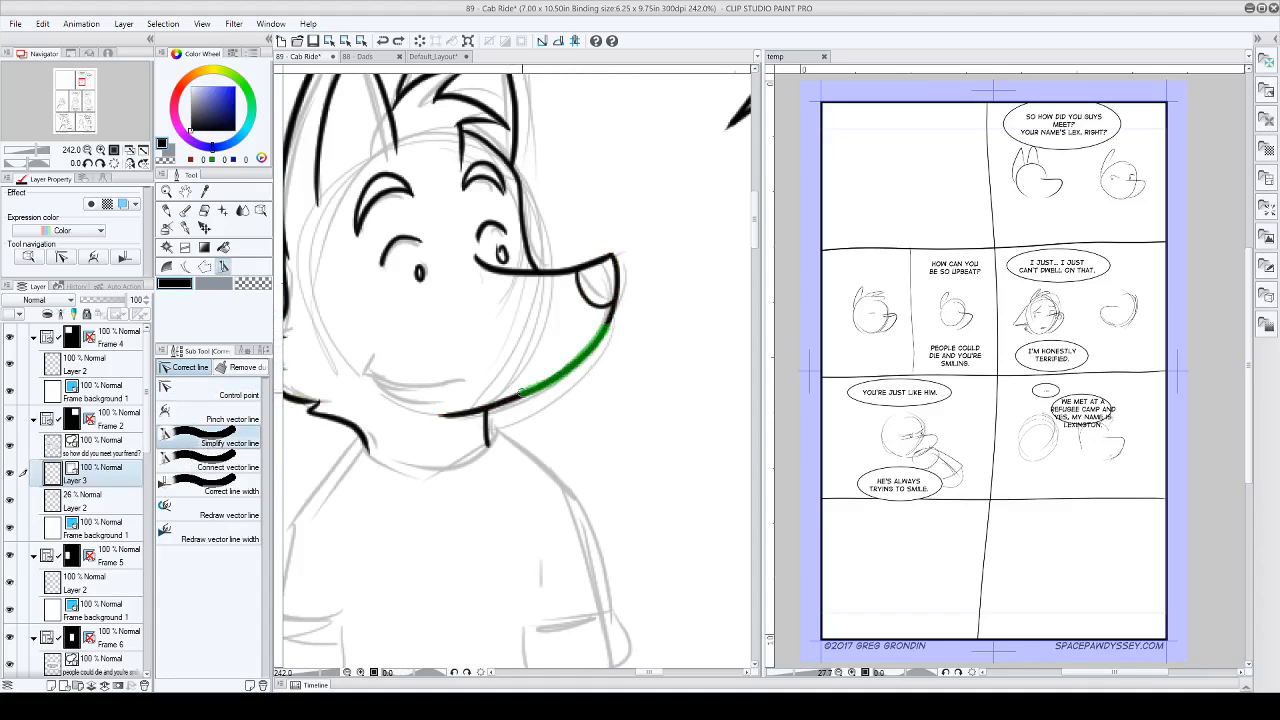
drag(496, 401, 494, 403)
click(210, 394)
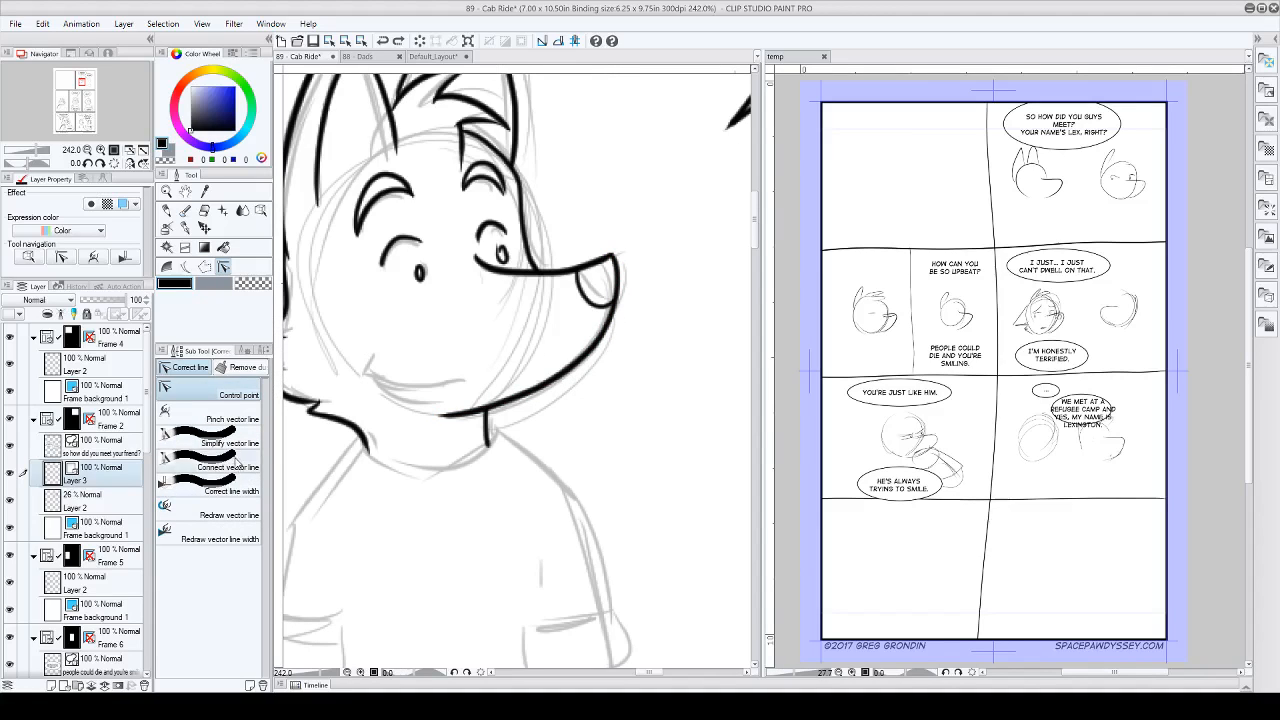
Step: Apply Connect vector line where the neck line meets the jaw, check the control points, and switch to Correct line width
click(238, 462)
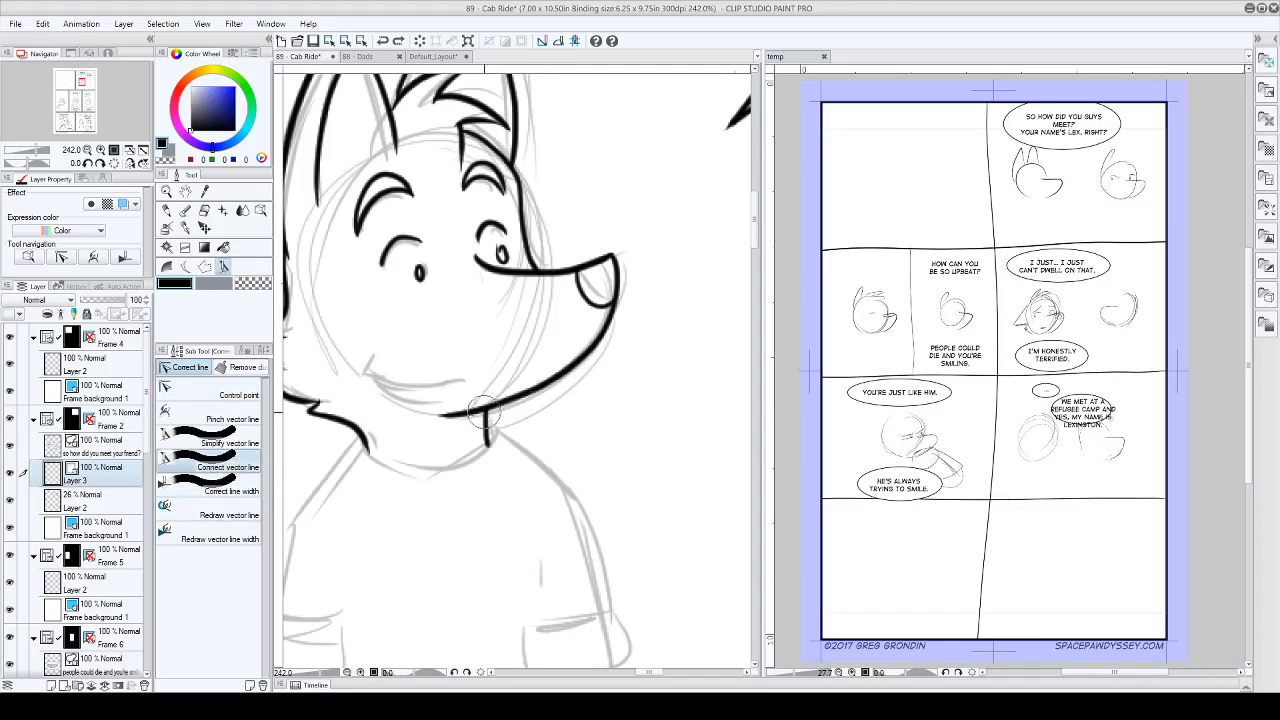
drag(484, 410, 486, 414)
click(222, 391)
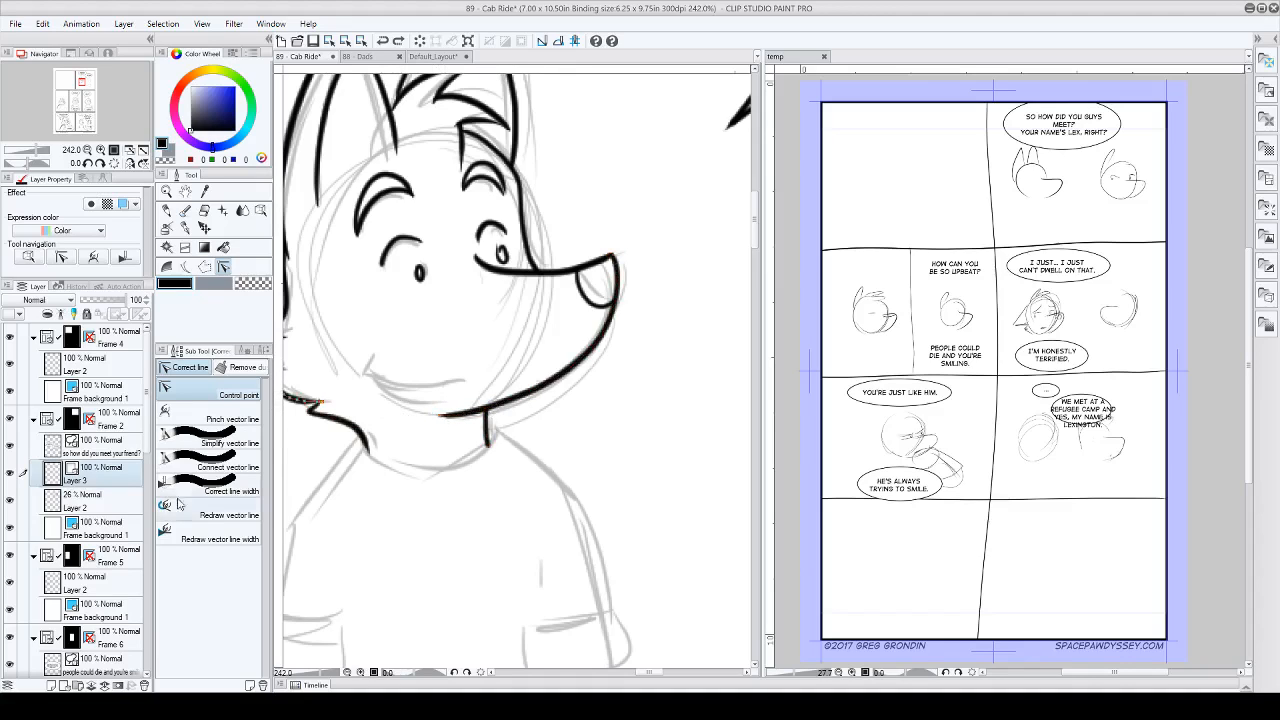
click(229, 496)
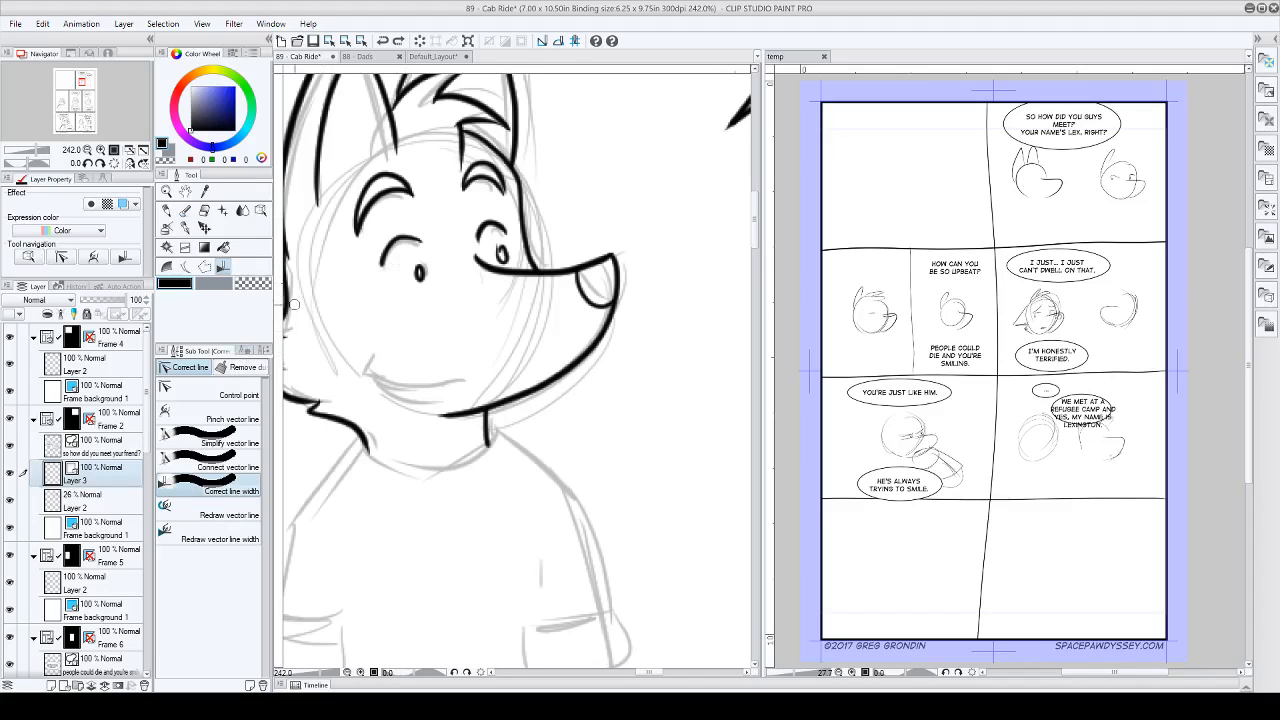
Step: Set the G-pen's stabilization to a low level and draw a test zigzag in the empty space beside the first character
scroll(462, 346, down, 5)
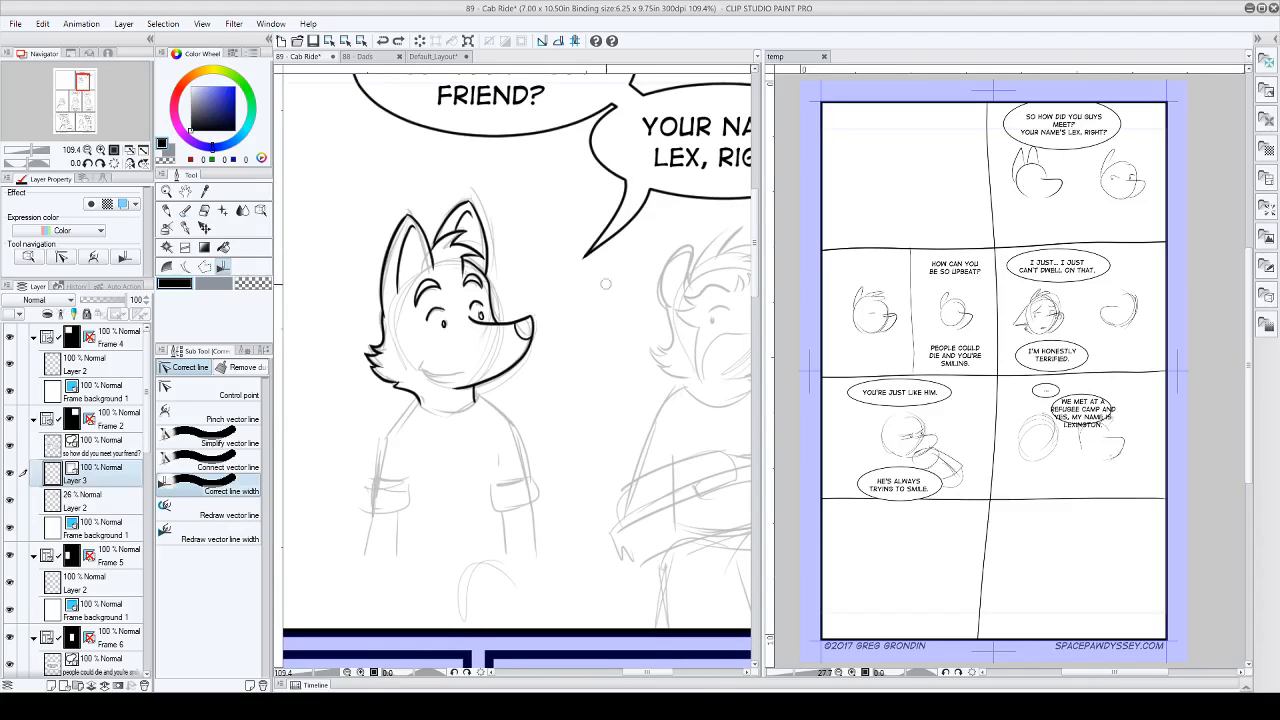
scroll(525, 253, down, 2)
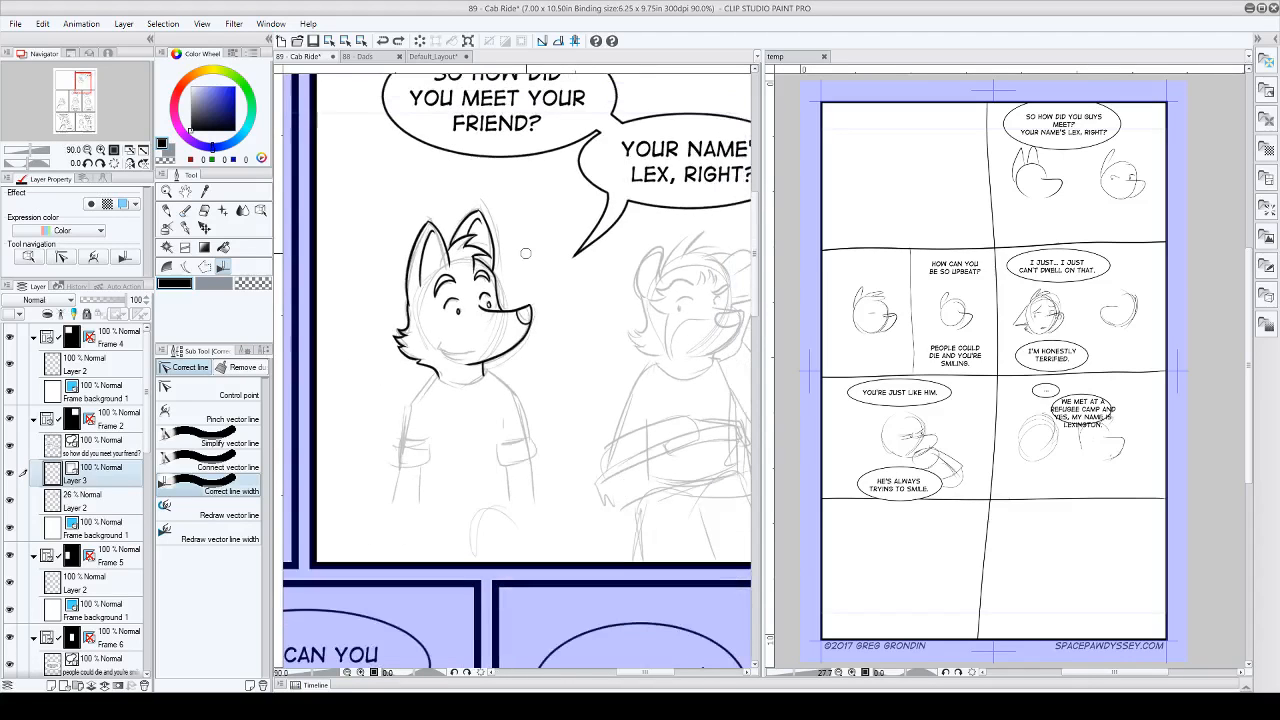
scroll(527, 401, up, 4)
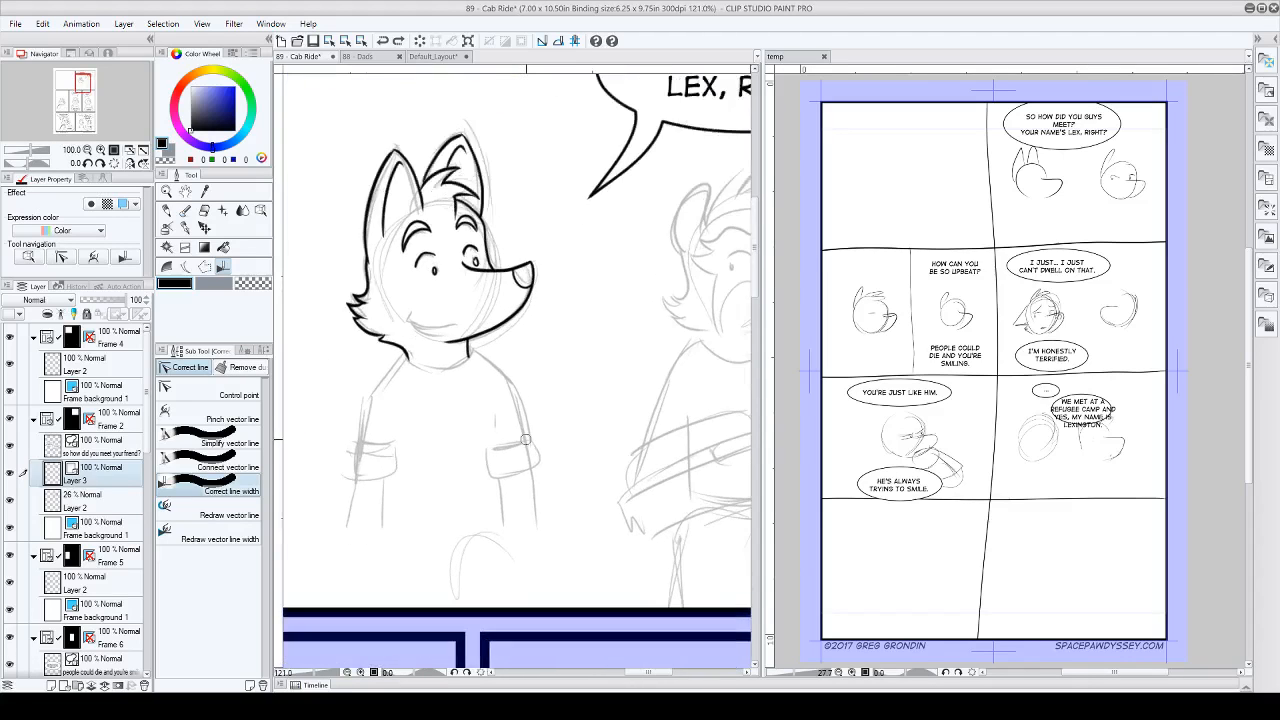
click(187, 231)
click(236, 351)
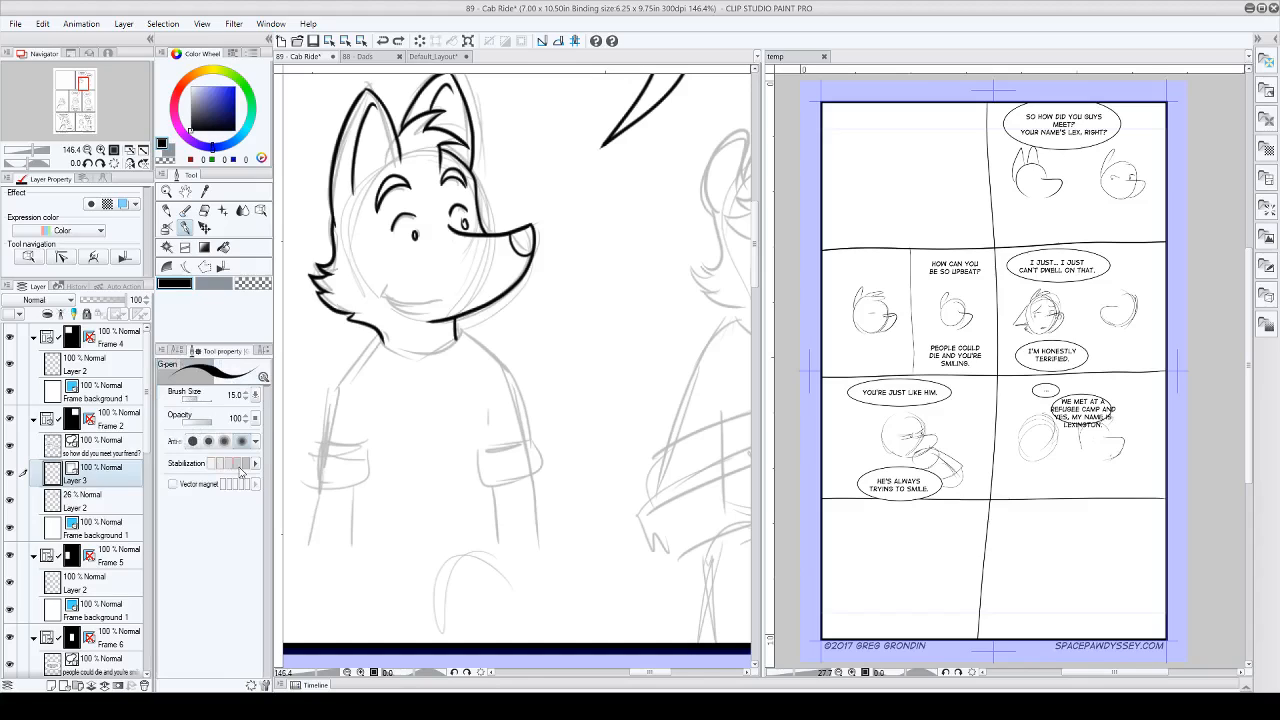
click(212, 466)
mouse_move(621, 283)
mouse_down()
mouse_move(607, 310)
mouse_move(566, 289)
mouse_move(579, 333)
mouse_move(561, 347)
mouse_move(515, 343)
mouse_up()
Step: Raise the G-pen's stabilization to a high level and draw a second test zigzag below the first one
scroll(598, 274, up, 2)
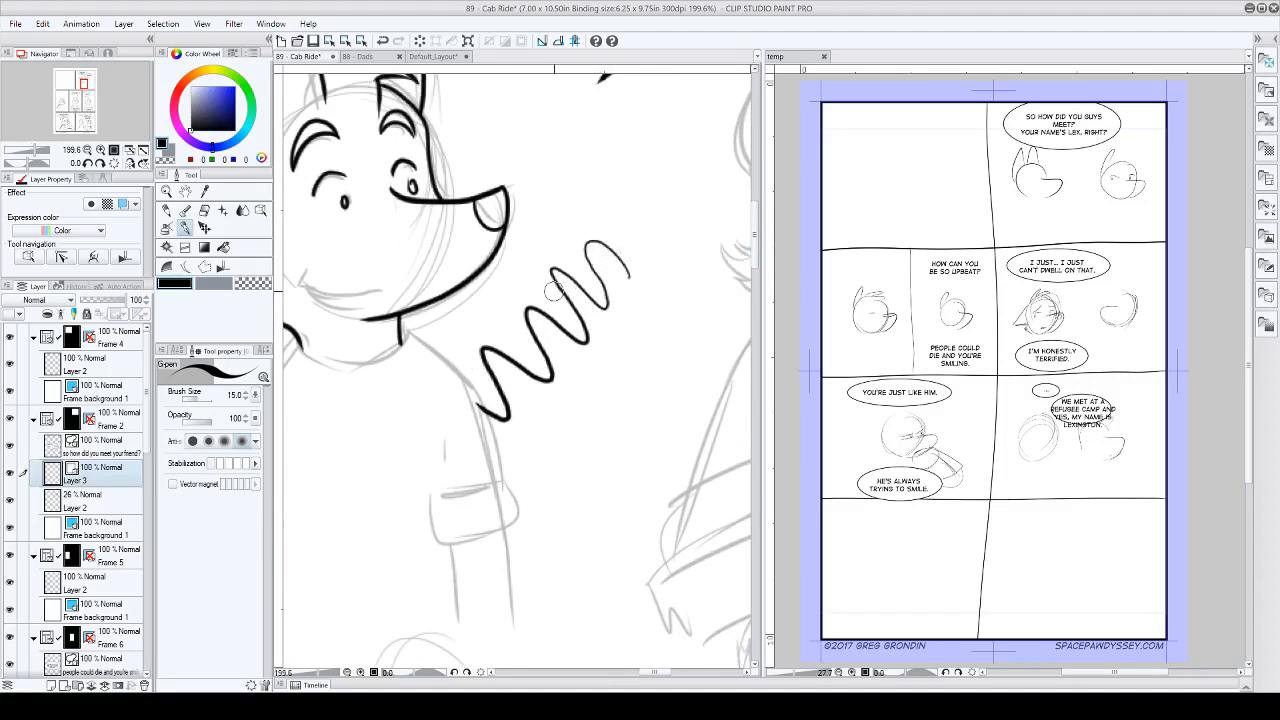
click(242, 465)
mouse_move(692, 340)
mouse_down()
mouse_move(658, 325)
mouse_move(637, 370)
mouse_move(605, 377)
mouse_move(612, 425)
mouse_move(563, 412)
mouse_move(566, 466)
mouse_move(538, 507)
mouse_up()
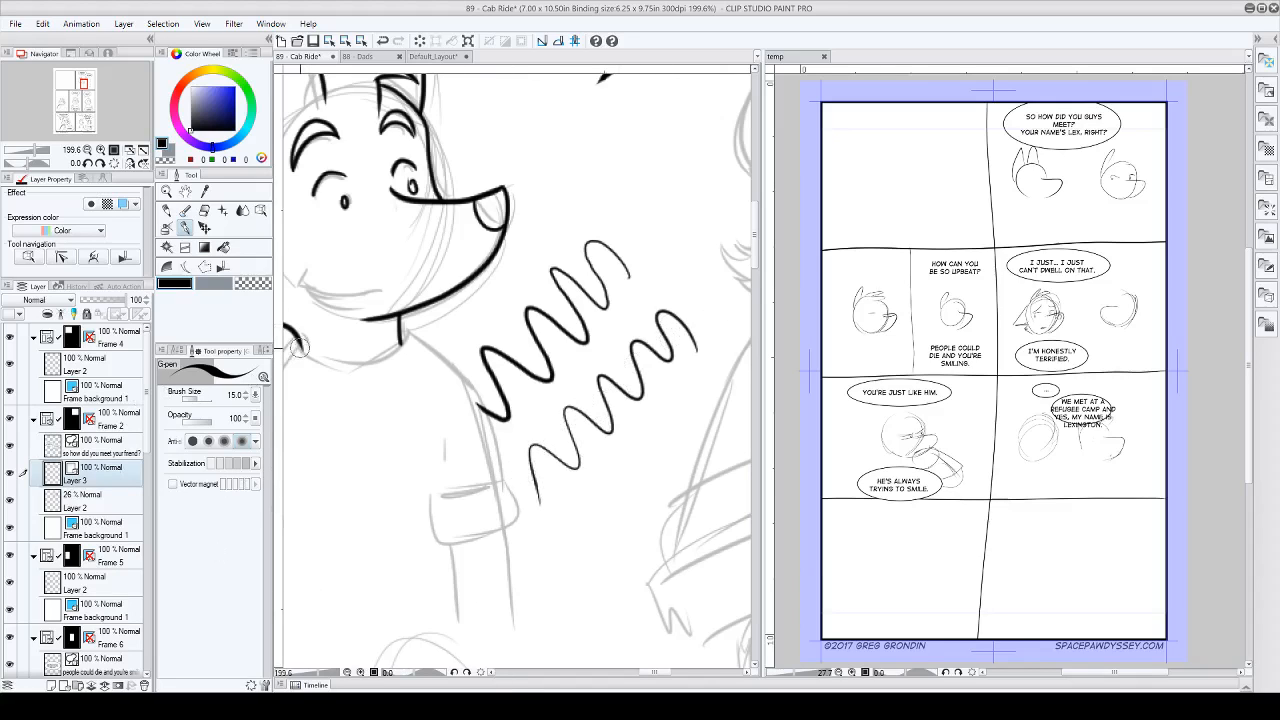
Step: Undo both test zigzags drawn beside the first character
key(ctrl+z)
key(ctrl+z)
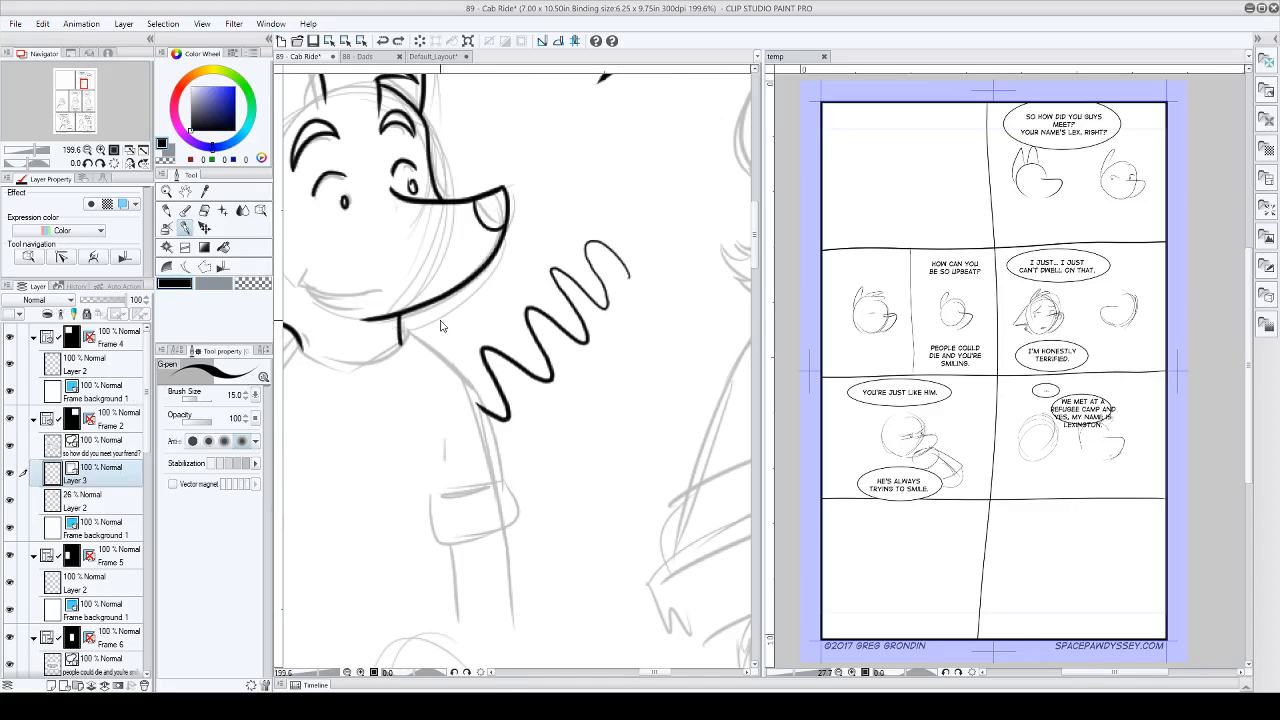
scroll(551, 488, down, 1)
scroll(551, 488, down, 5)
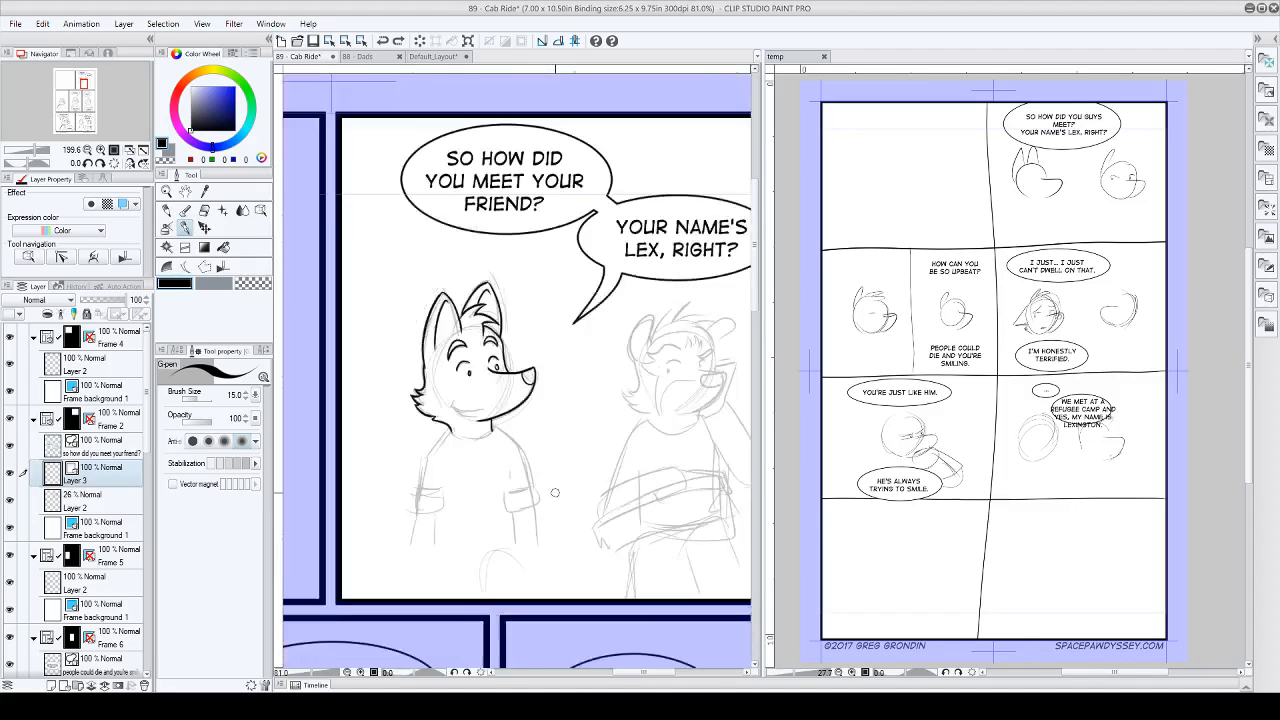
scroll(551, 496, down, 2)
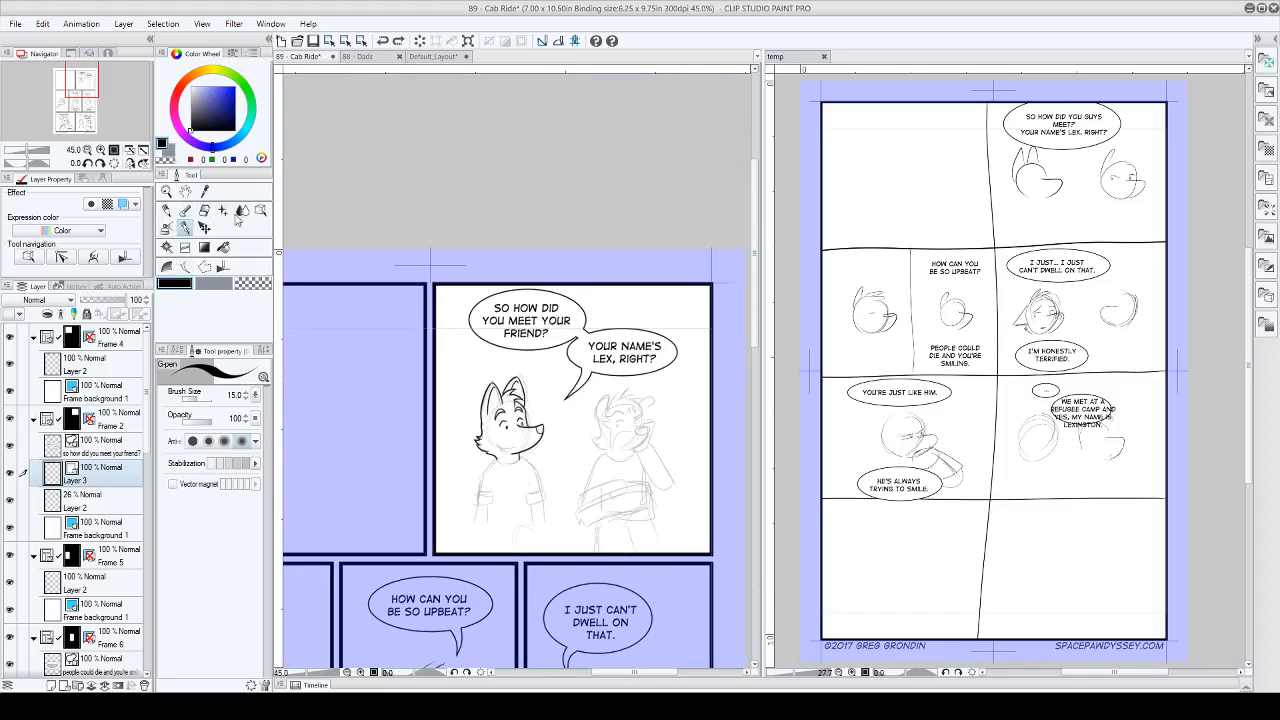
Step: Draw a rectangle outline with the Rectangle direct draw tool between the two characters, overlapping their torsos
click(185, 249)
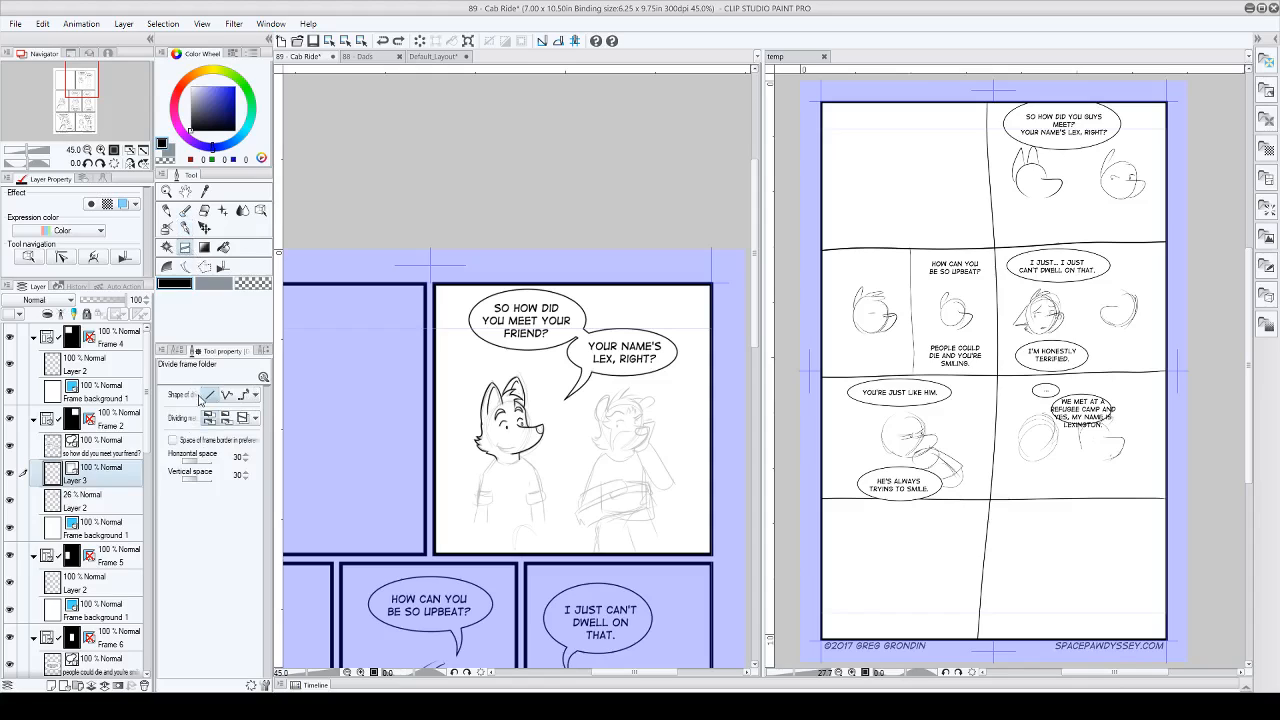
click(177, 350)
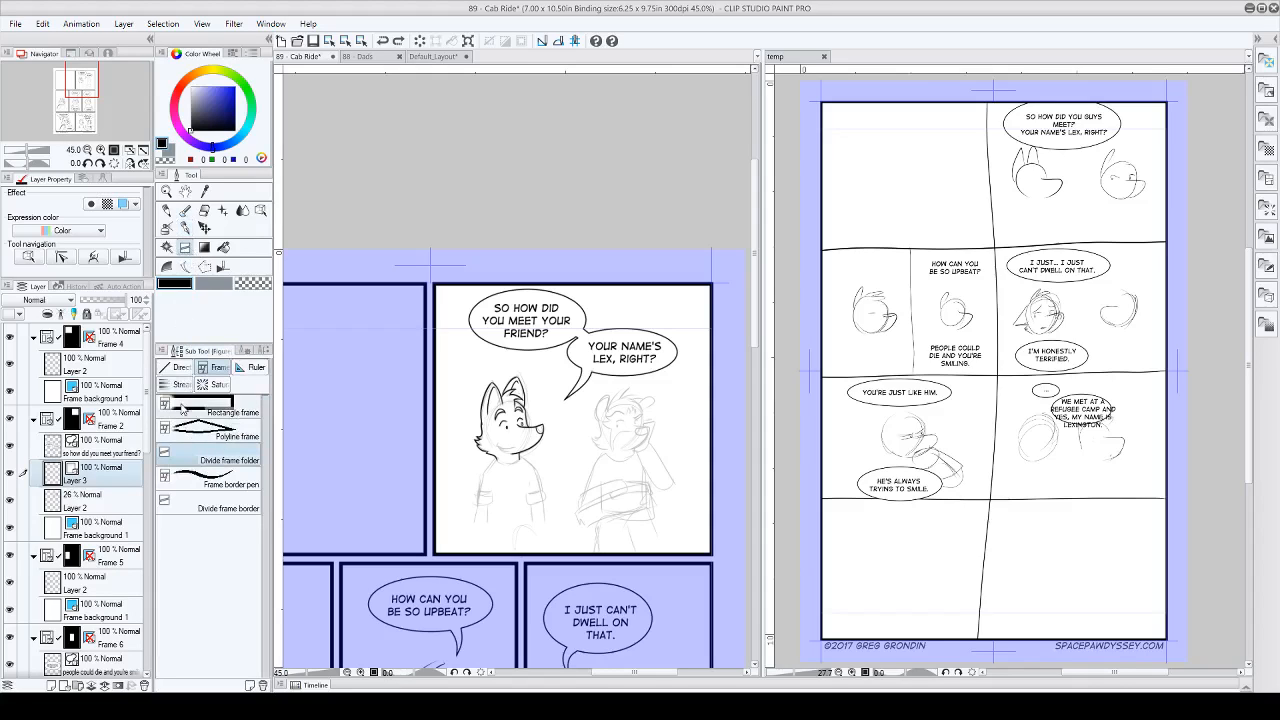
click(176, 369)
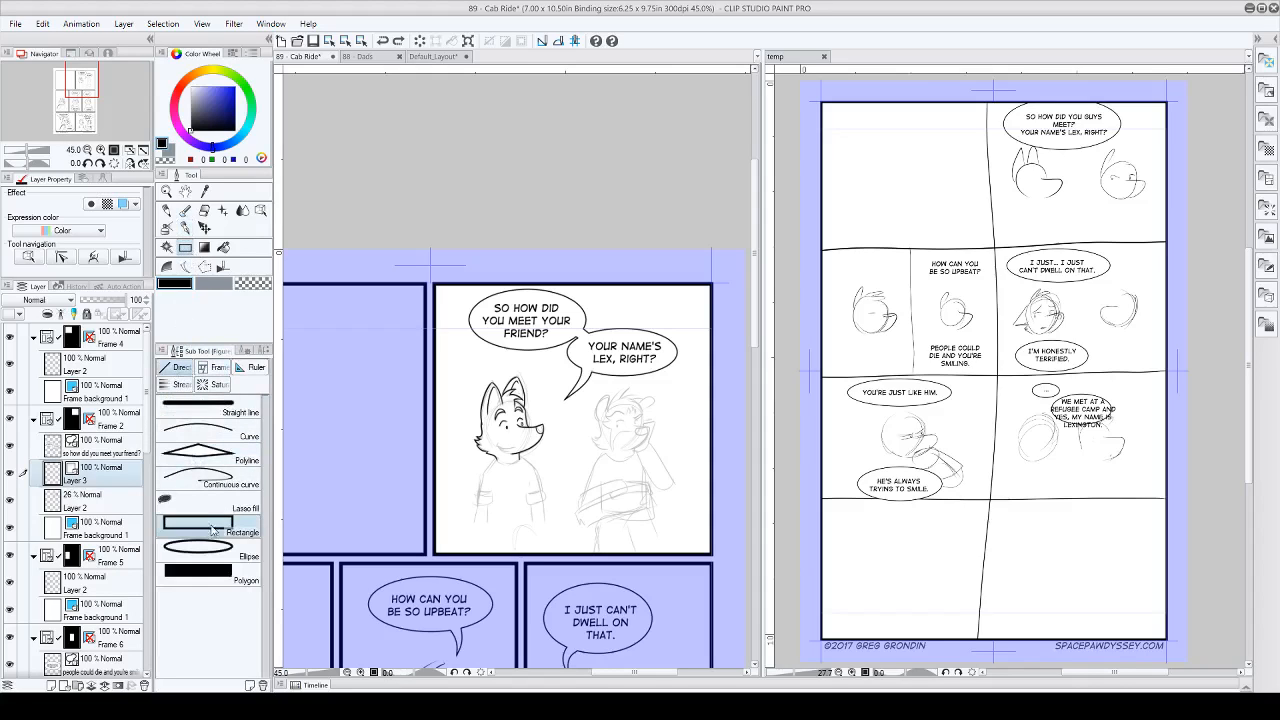
drag(527, 467, 624, 518)
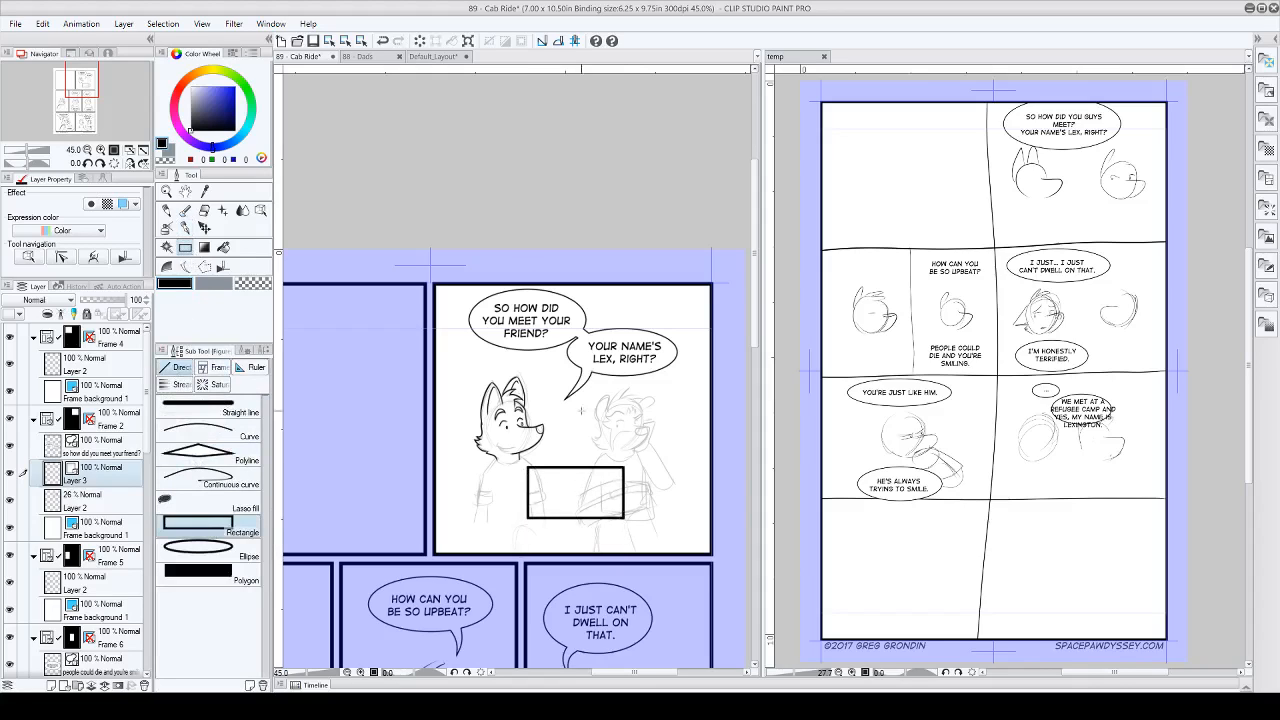
Step: With the Object tool, move the rectangle over the second character and back between the two characters, and delete it
click(261, 211)
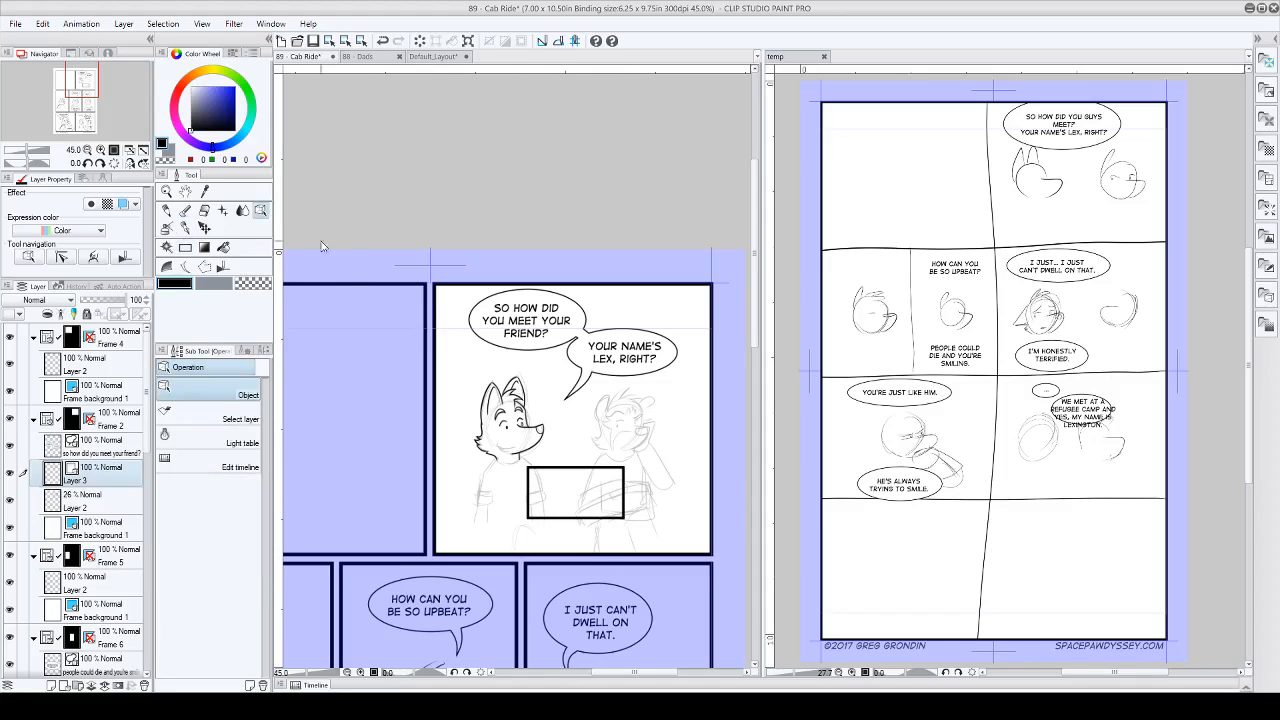
drag(576, 475, 619, 426)
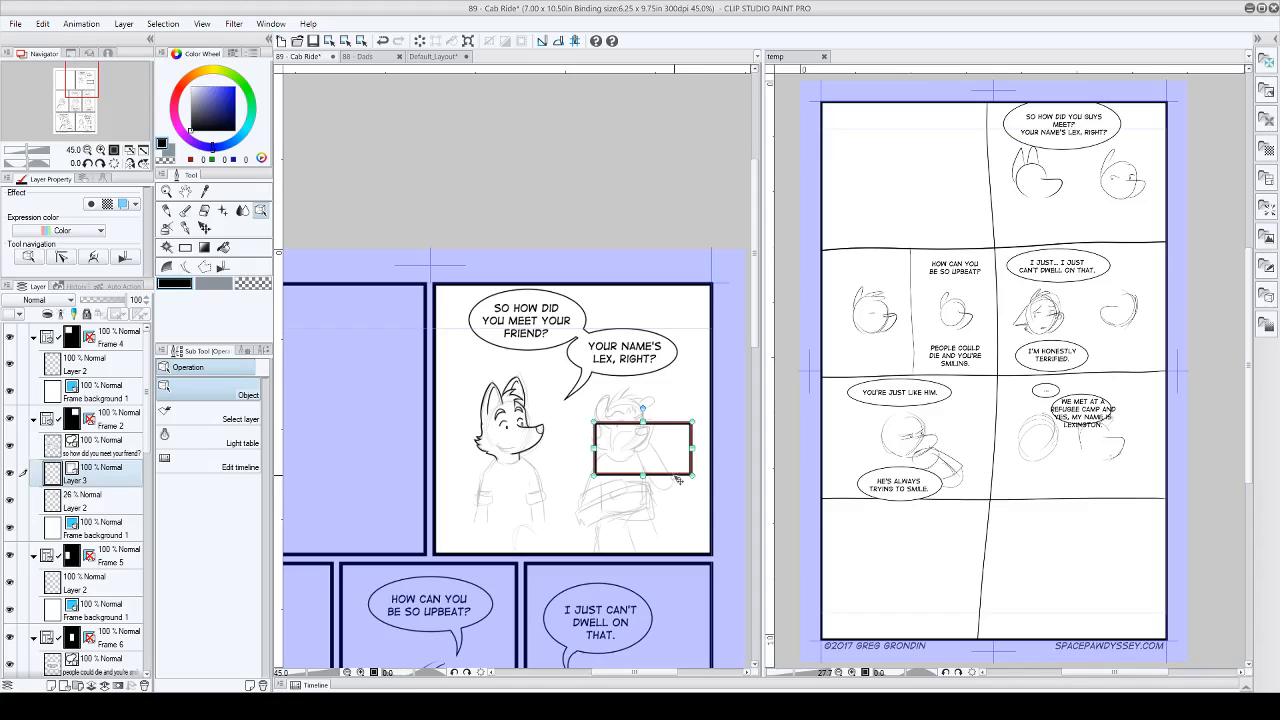
drag(674, 474, 604, 505)
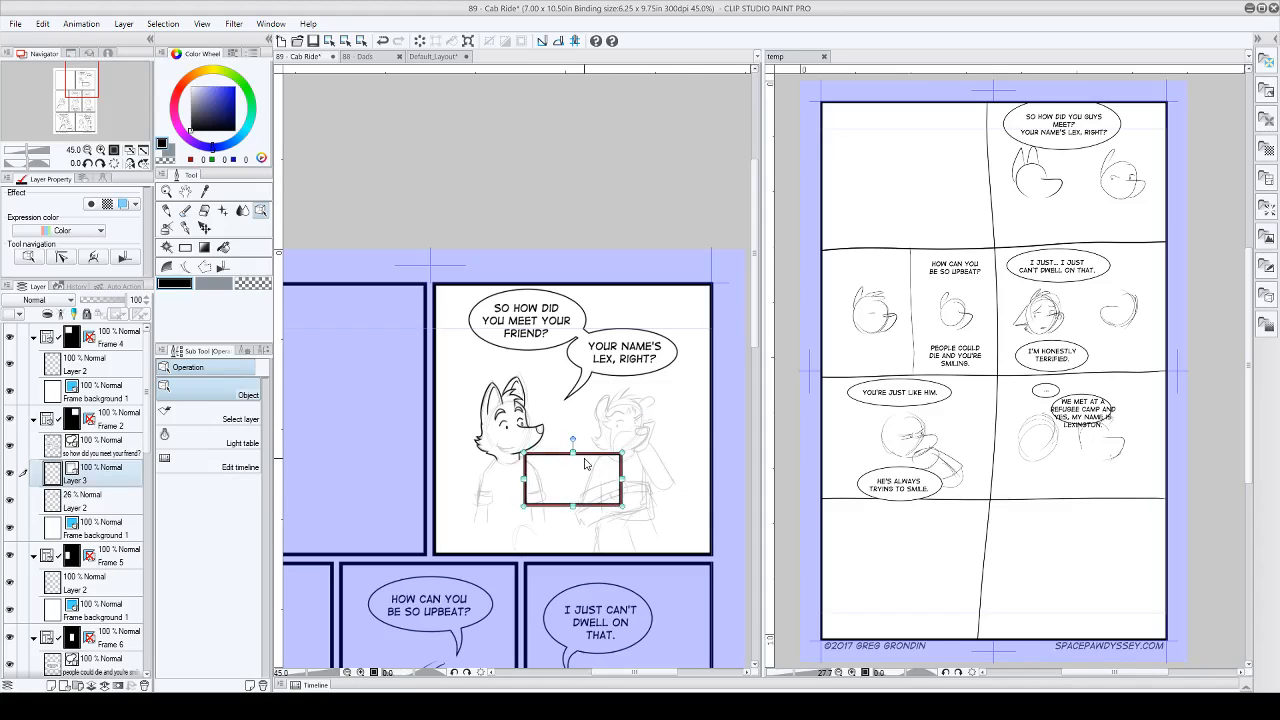
key(Delete)
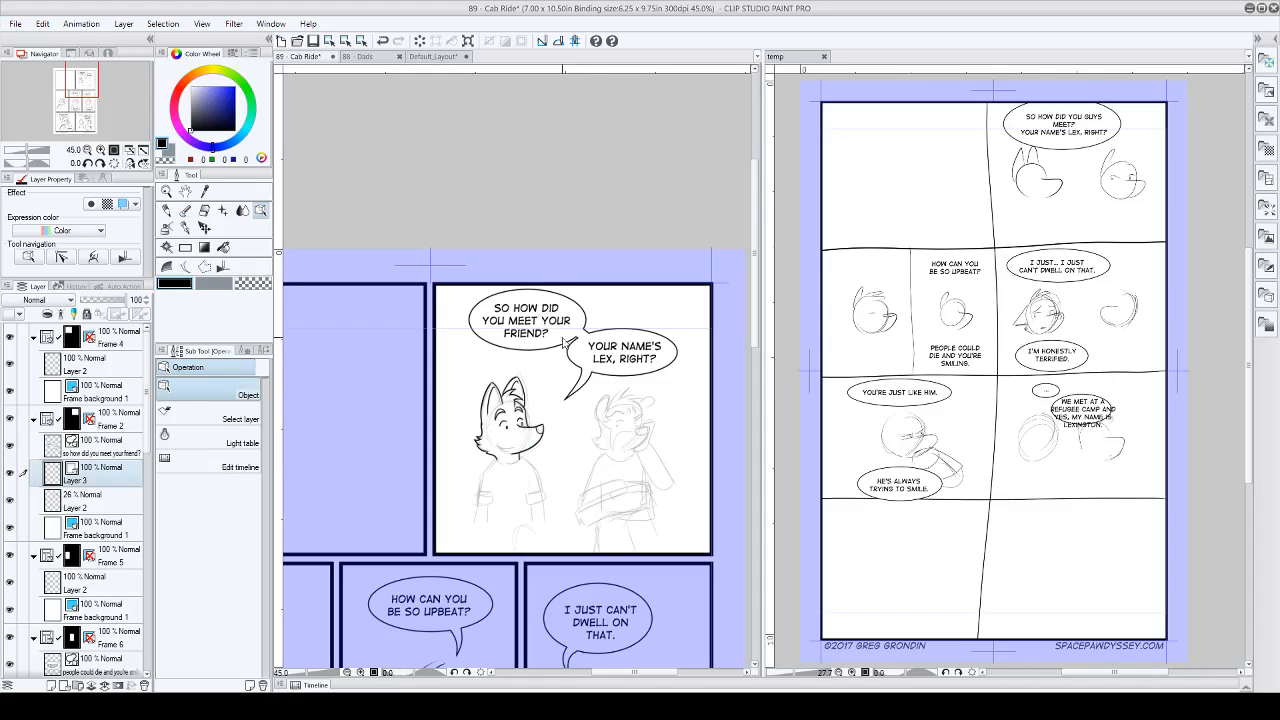
Step: Select the "YOUR NAME'S LEX, RIGHT?" balloon and its tail, nudge the tail slightly, and select the sketch layer
click(624, 378)
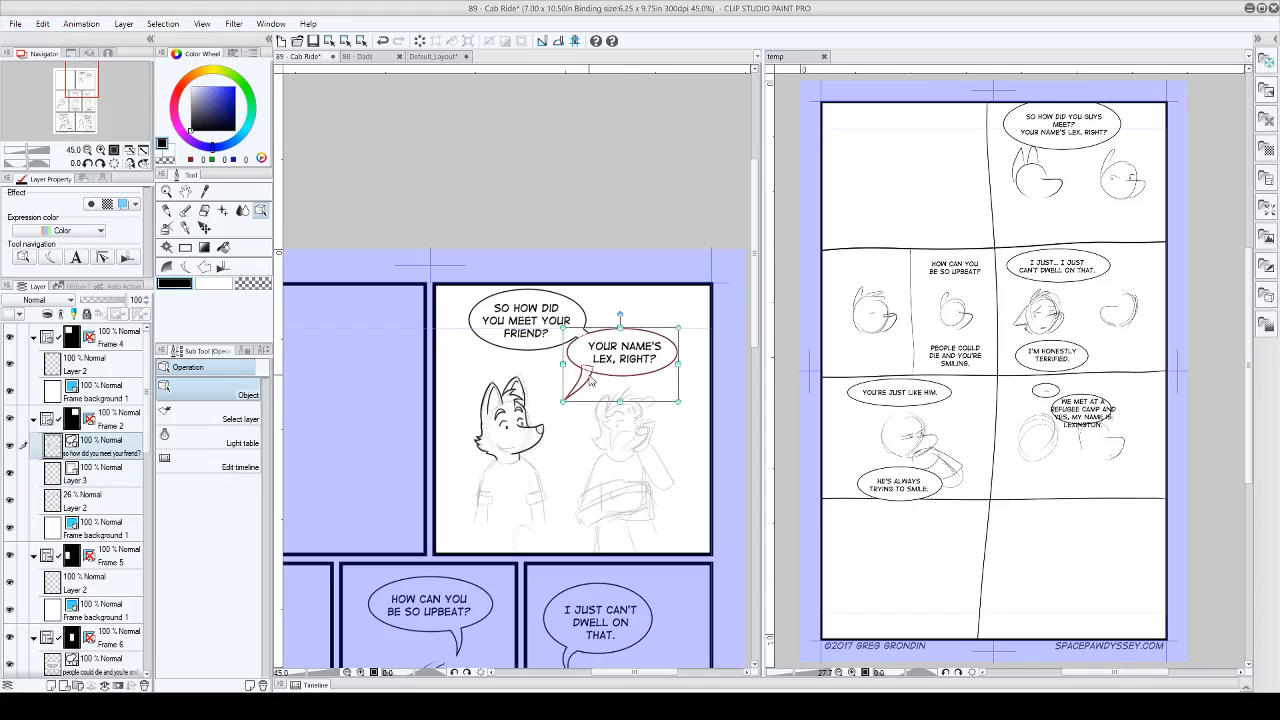
click(577, 396)
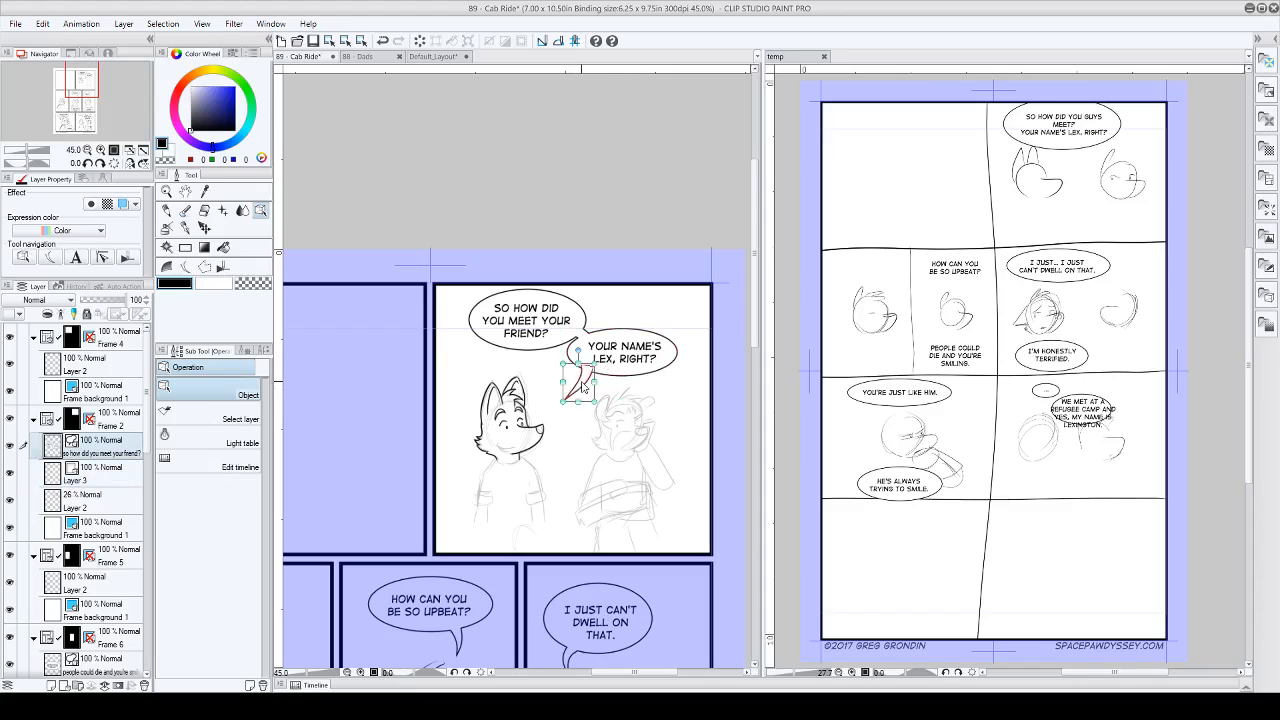
drag(585, 376, 592, 379)
click(640, 447)
Step: Expand the Timeline palette beneath the two canvases and hide it to free space for the pages
scroll(672, 470, down, 3)
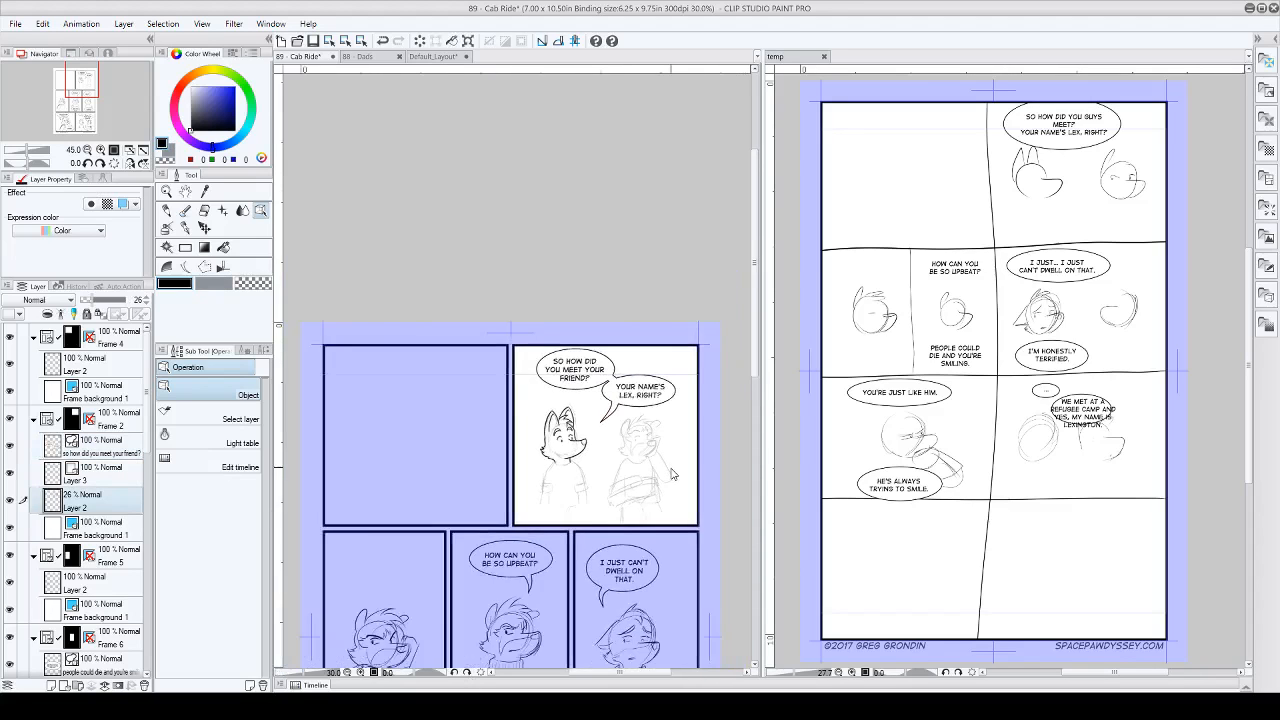
drag(754, 330, 753, 421)
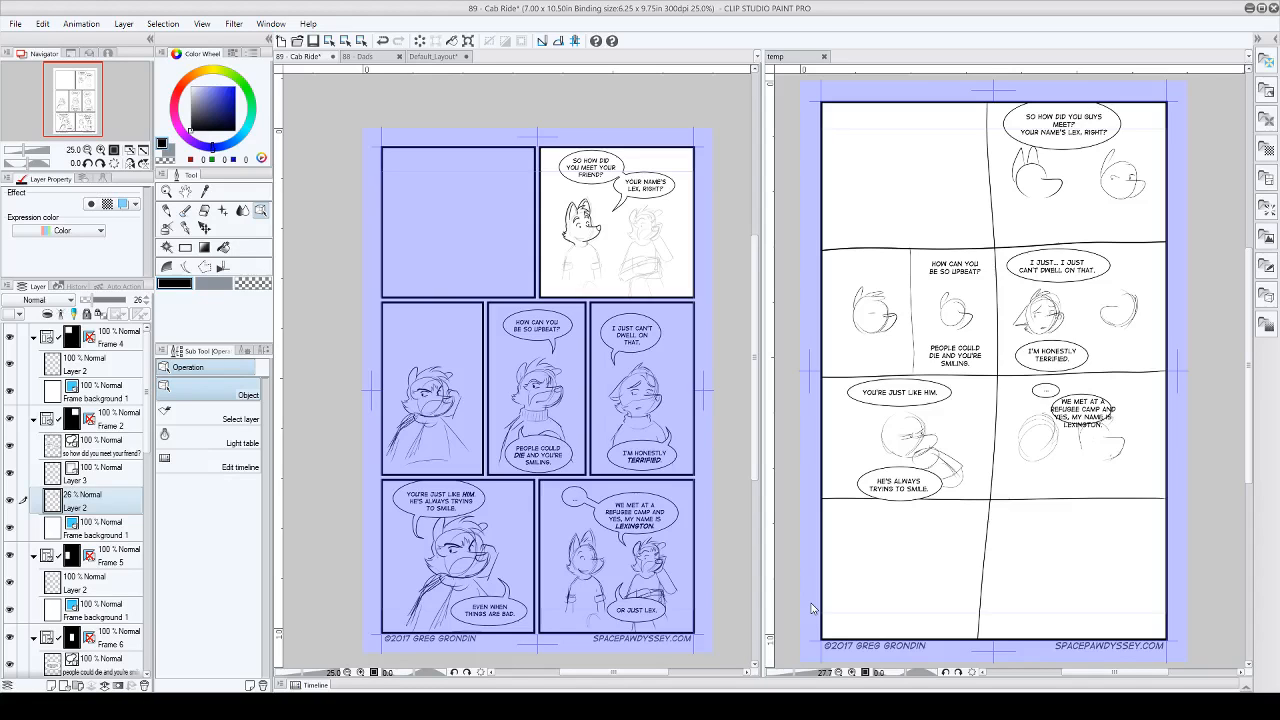
click(313, 686)
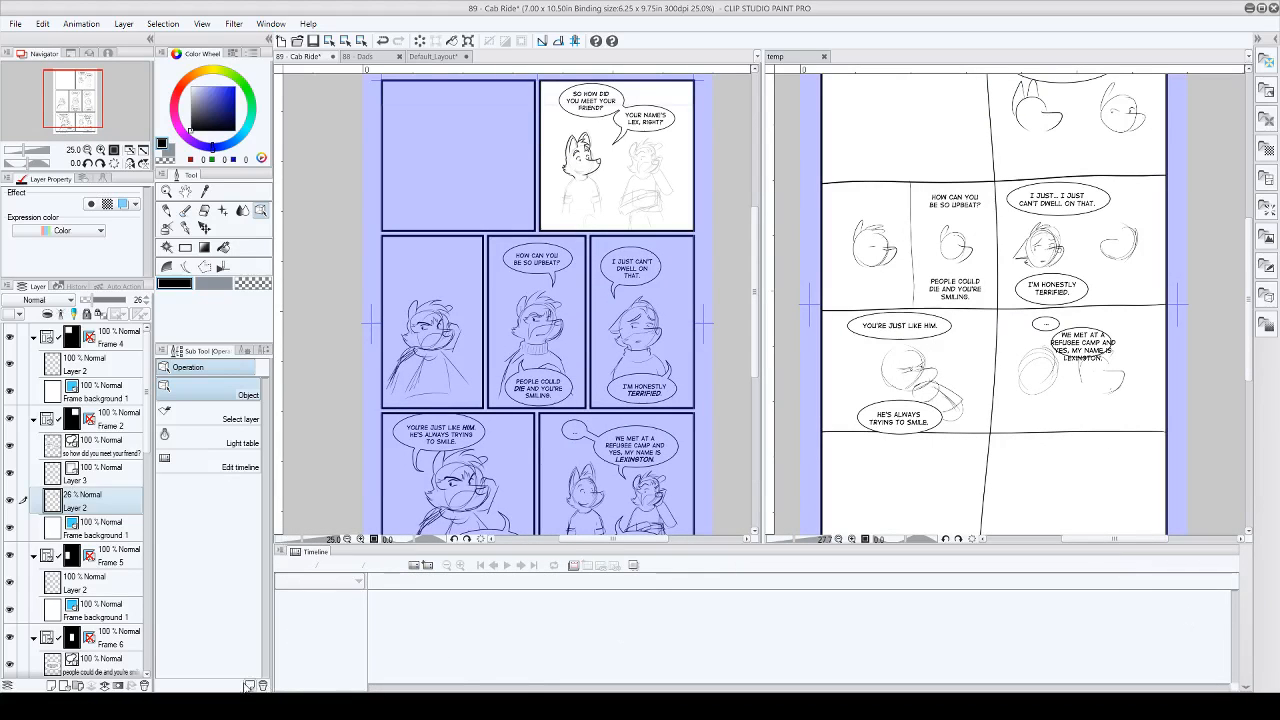
click(281, 554)
click(553, 430)
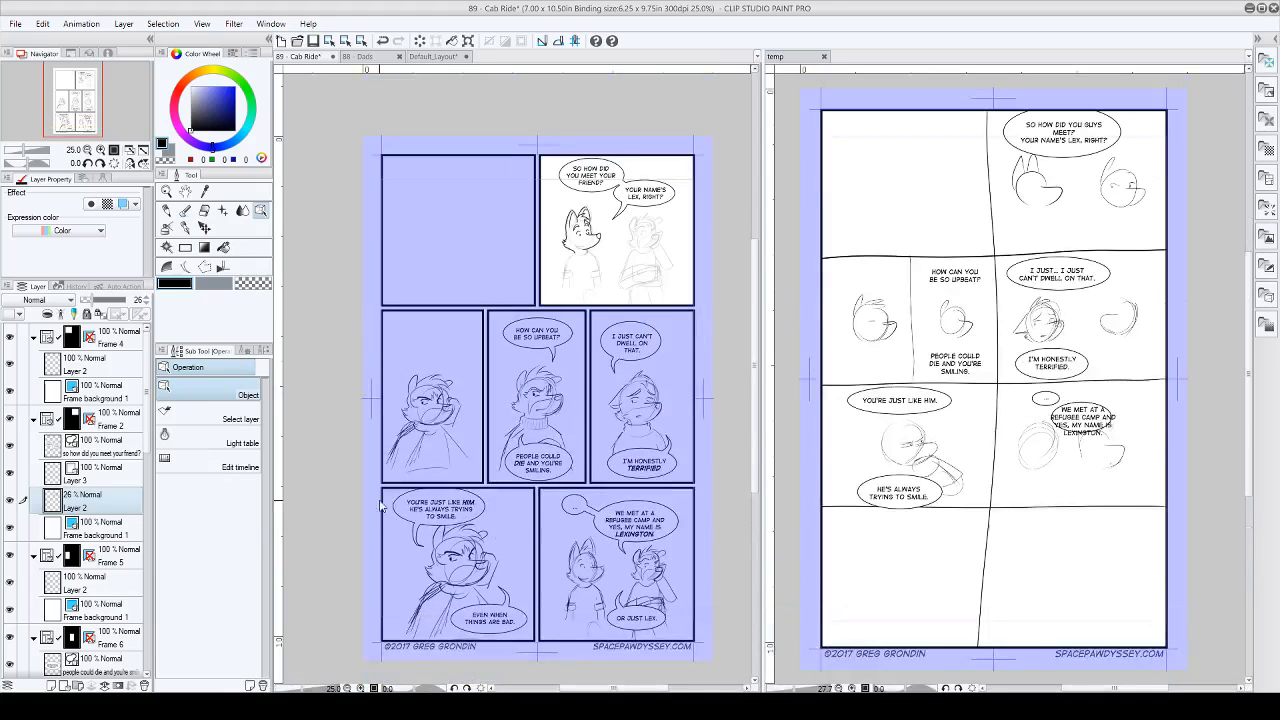